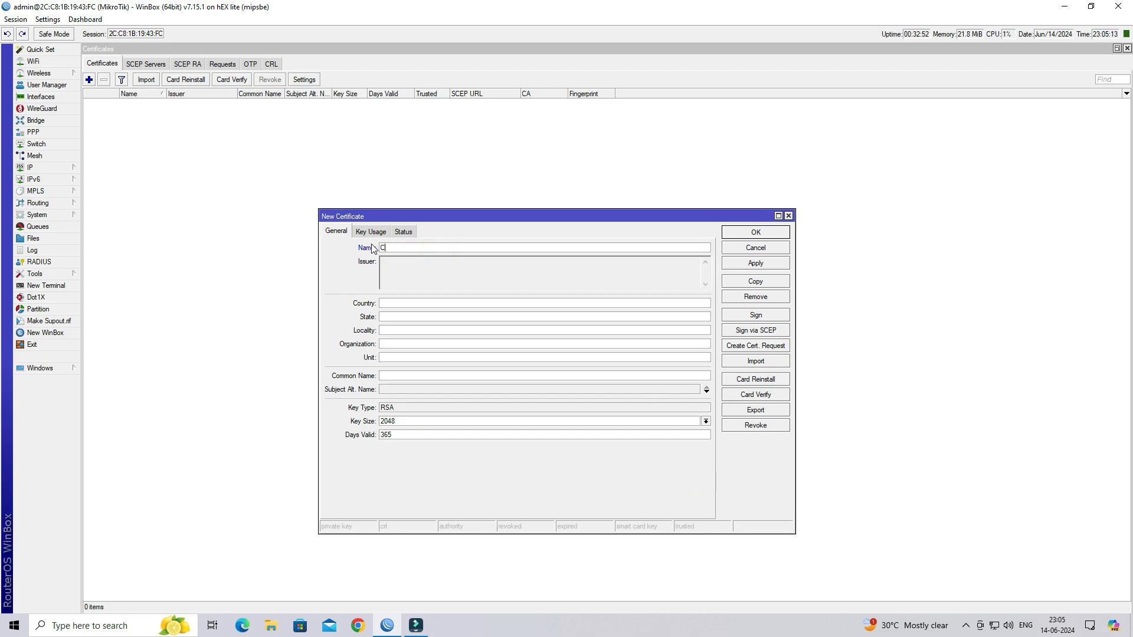
- Fill in CA-CERT with country IN, state GJ, locality BVN, organization ISP, unit IT, and common name CA-CERT, with an IP alternative name
text(CERT)
key(ctrl+a)
key(ctrl+c)
click(408, 302)
text(BVN)
key(ctrl+v)
click(406, 390)
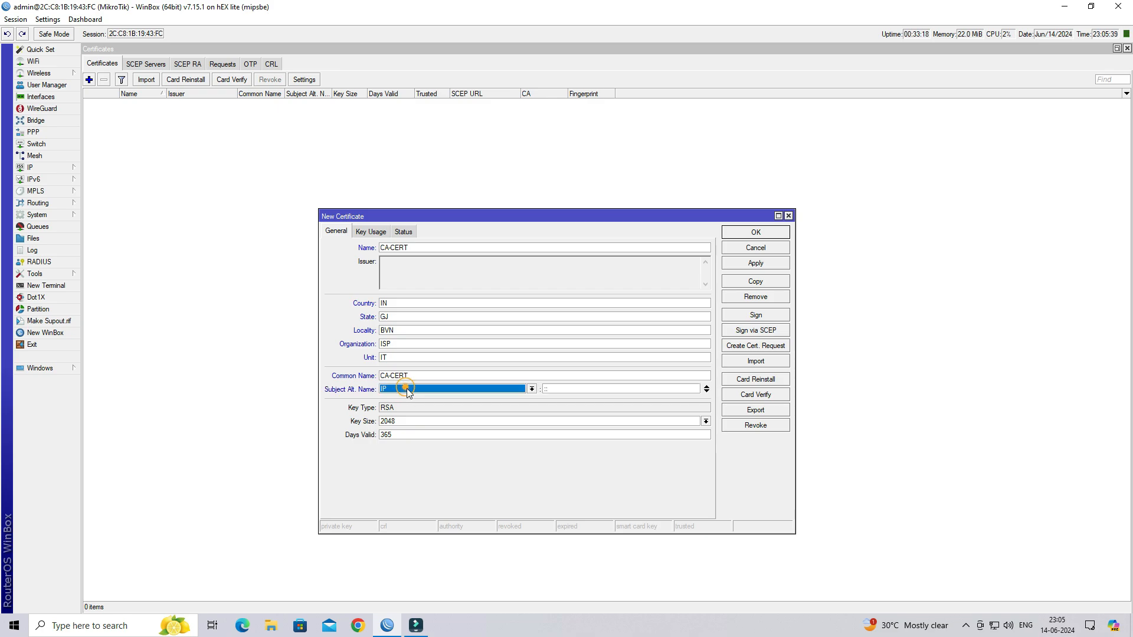
click(565, 387)
double_click(567, 387)
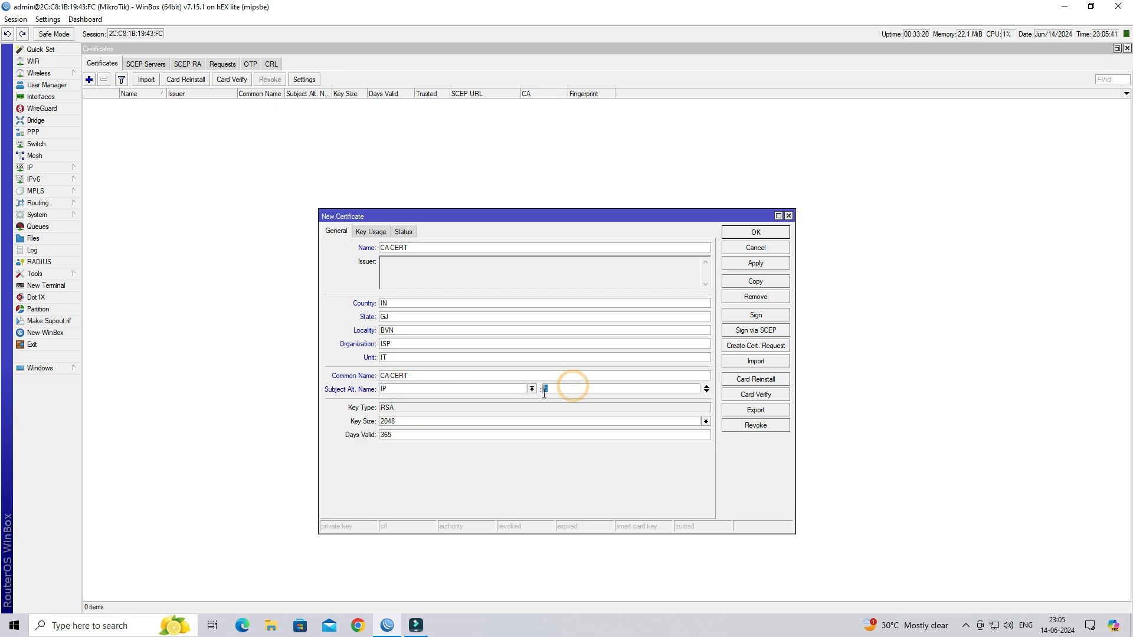
text(103.158.44.221)
- Look up the WAN address 103.158.44.221 in IP > Addresses for the alternative name
click(34, 168)
click(99, 182)
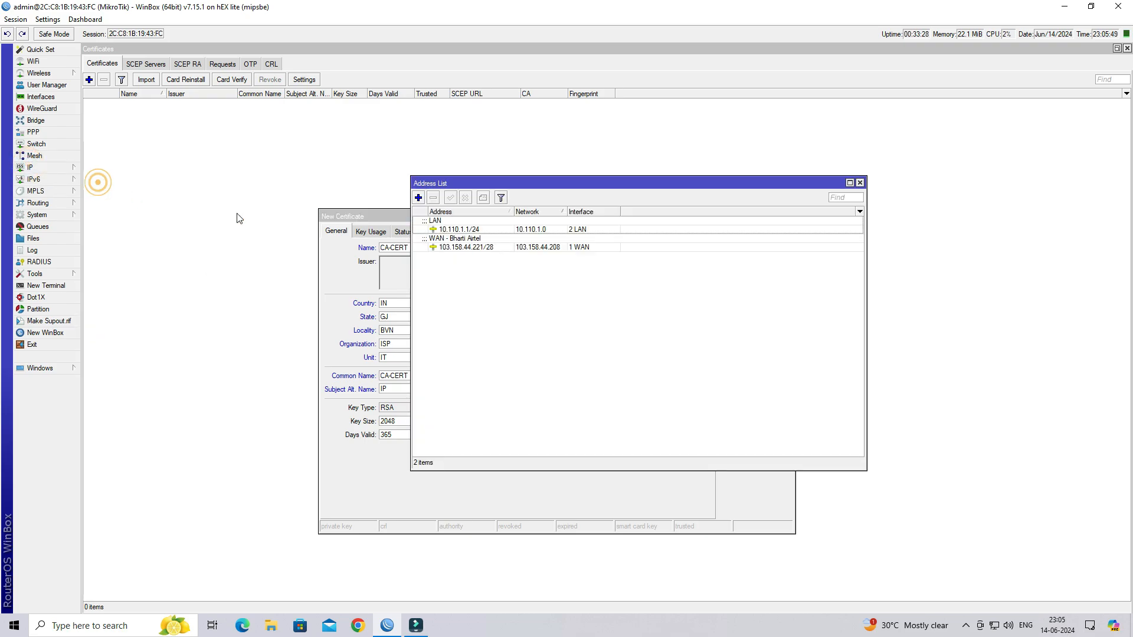
drag(524, 182, 784, 237)
click(832, 267)
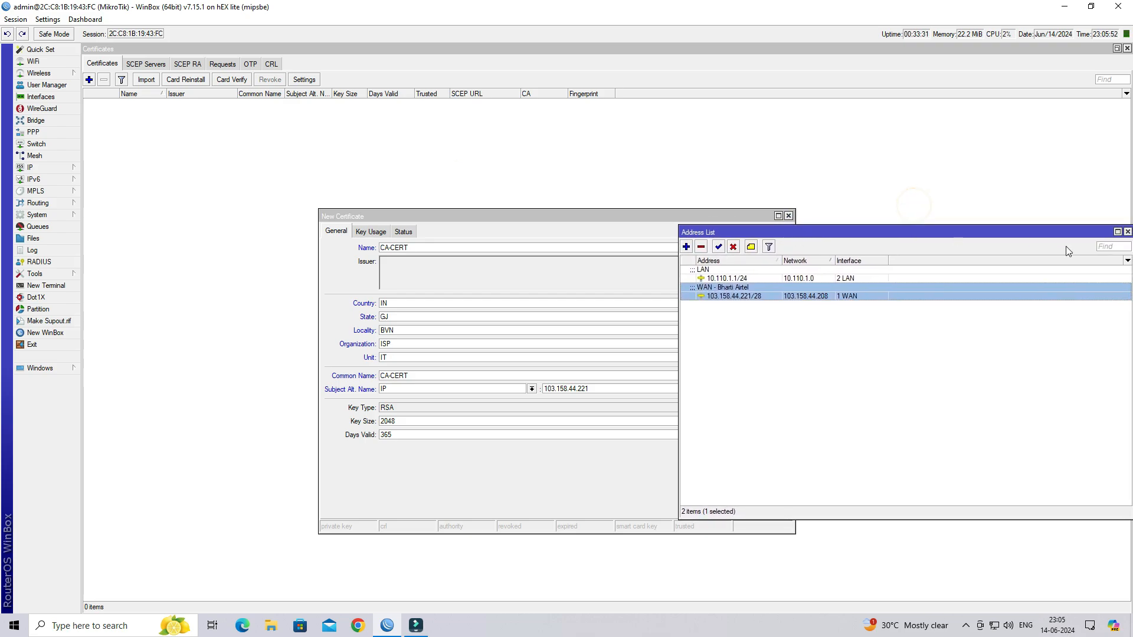
click(1126, 231)
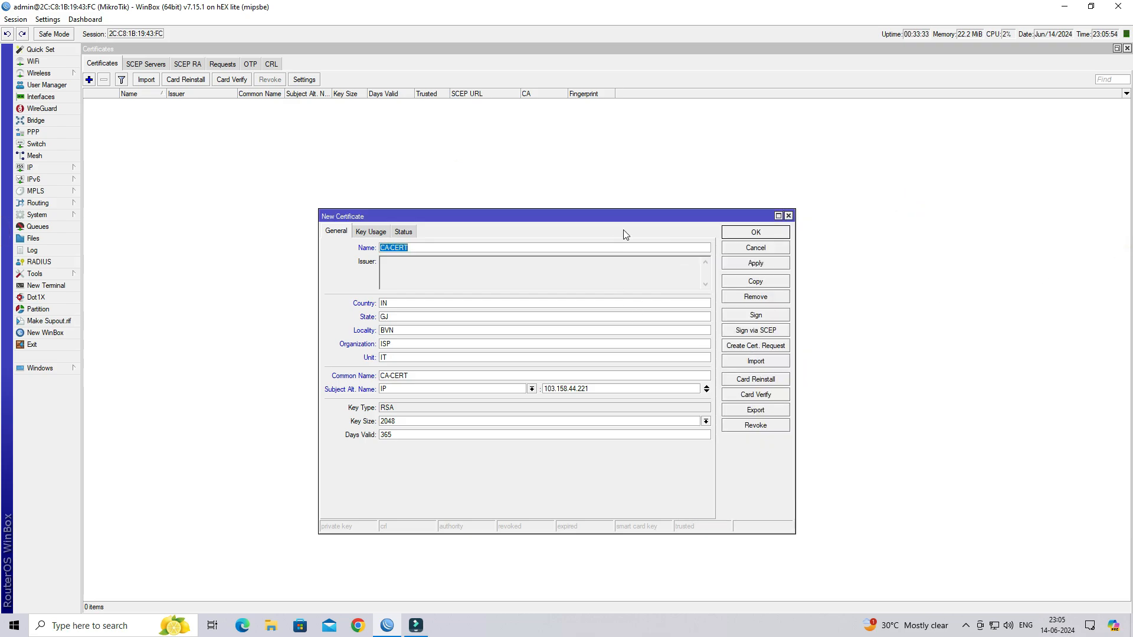
drag(623, 216, 553, 173)
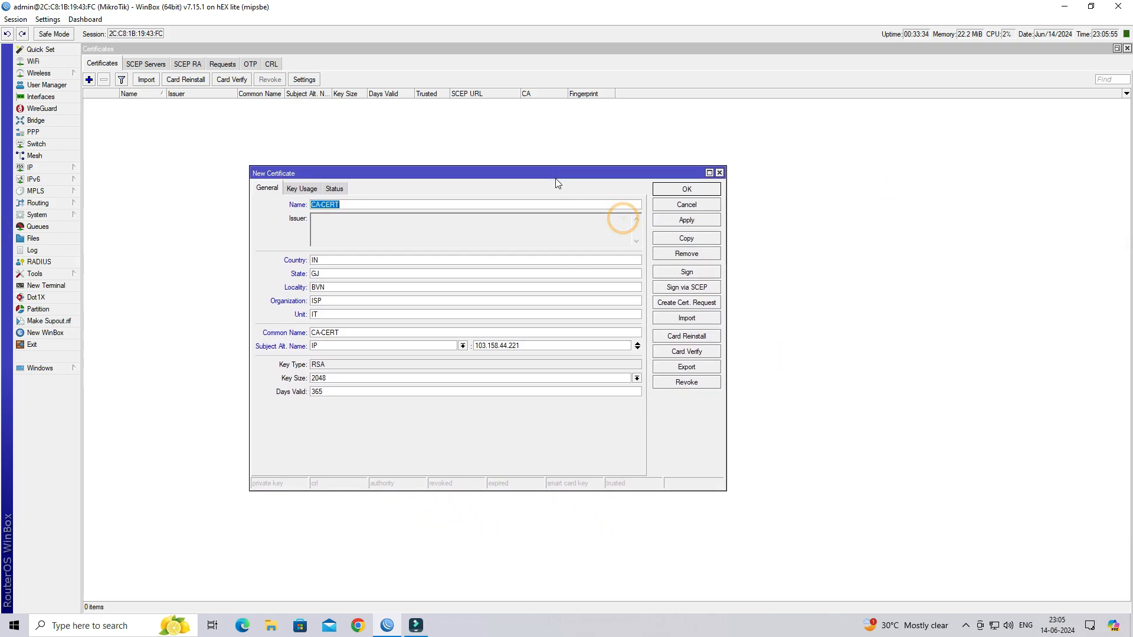
- Enable the crl sign and key cert. sign usages on CA-CERT and apply
click(303, 190)
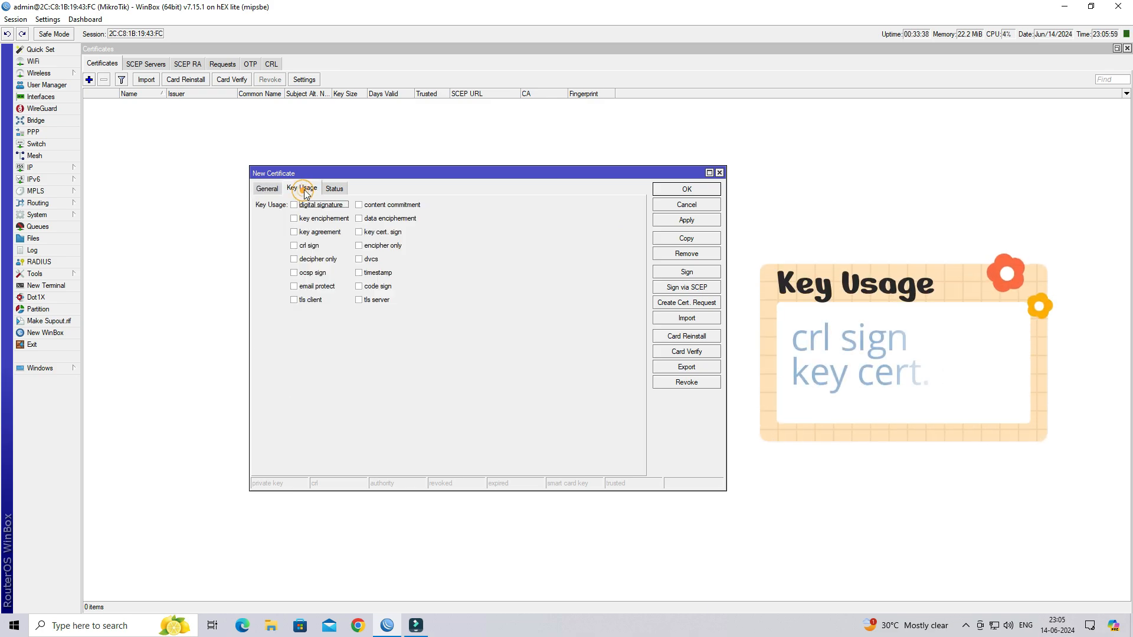
click(303, 247)
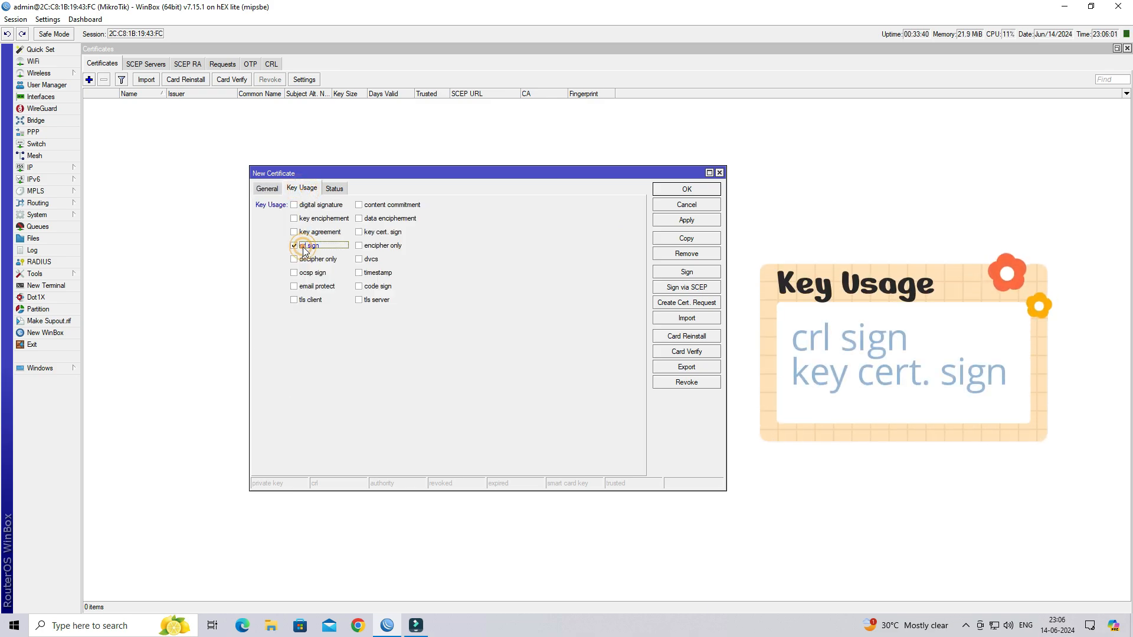
click(372, 232)
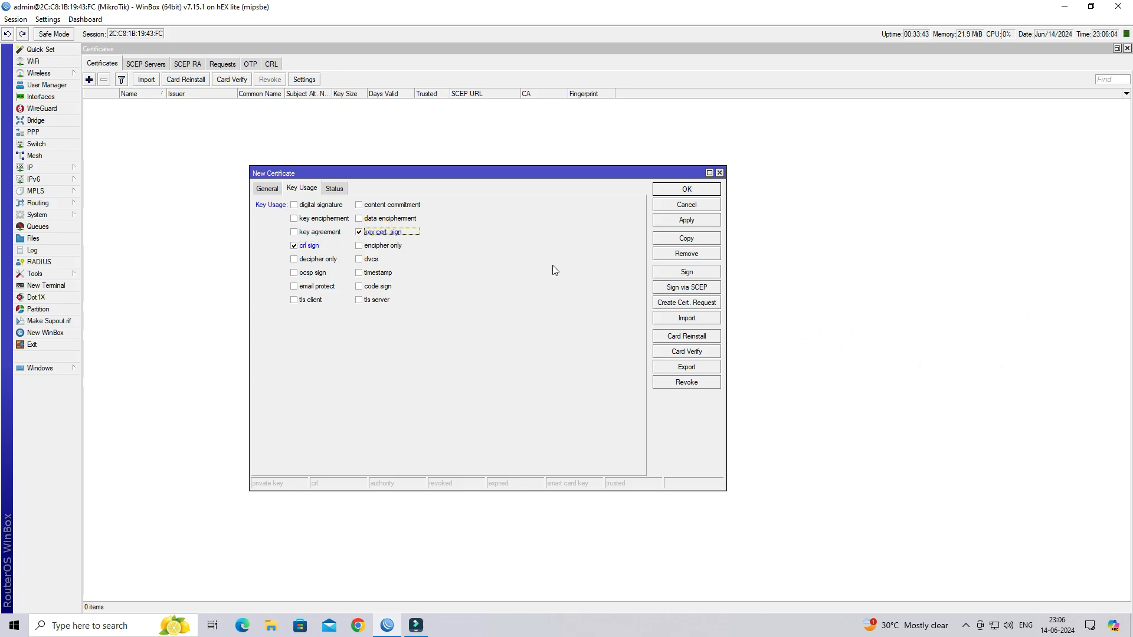
click(695, 222)
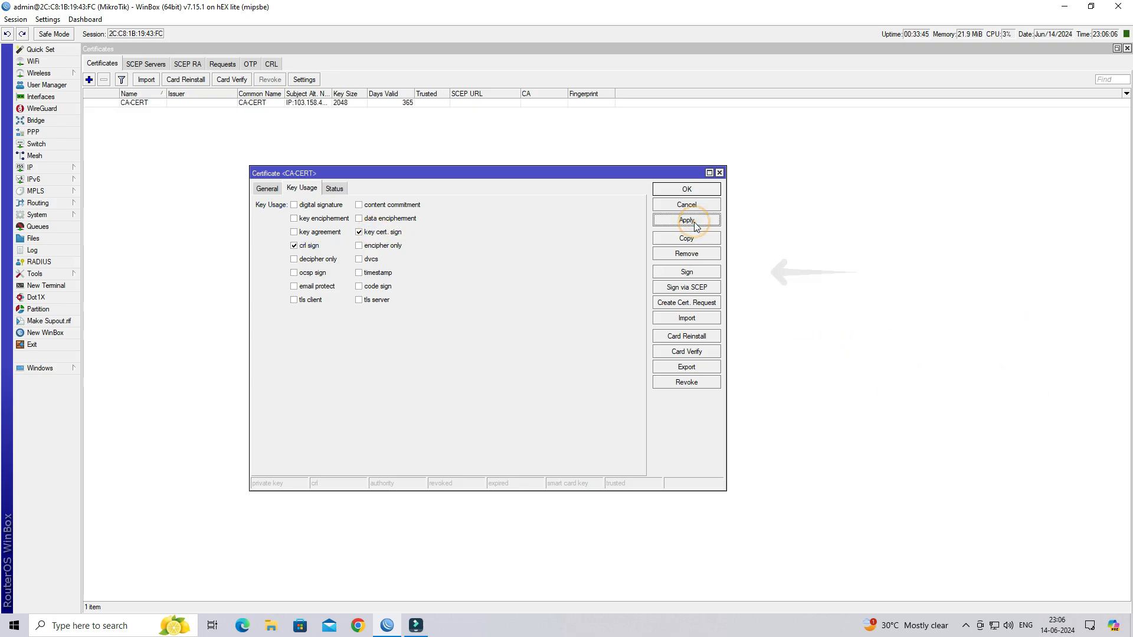
- Self-sign CA-CERT with CA CRL host 103.158.44.221, then apply and close it
click(699, 272)
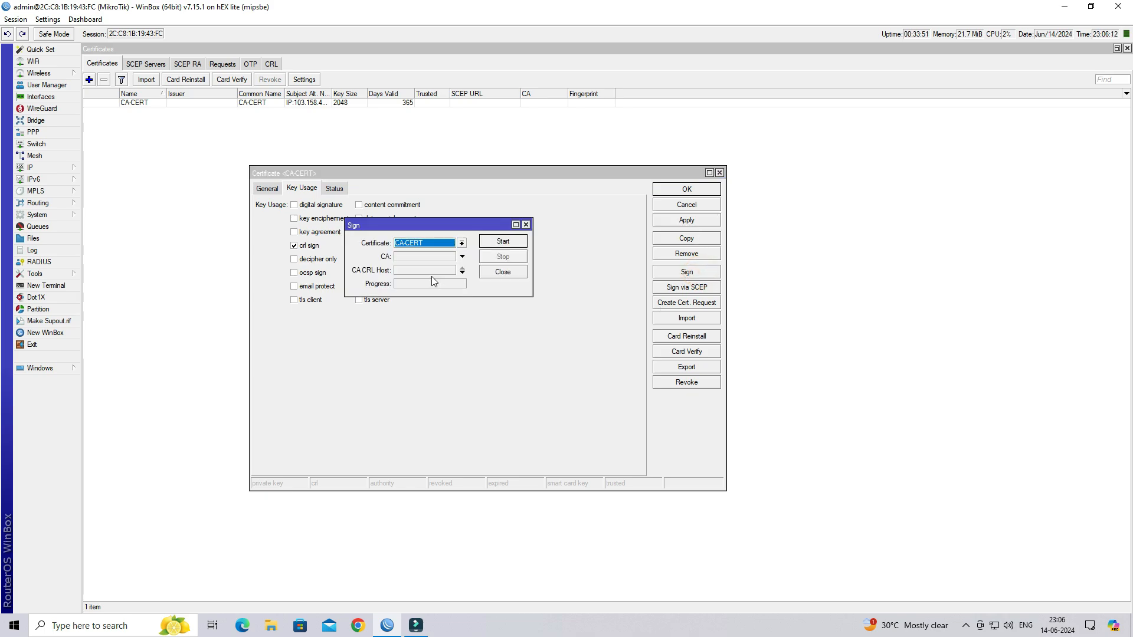
click(414, 270)
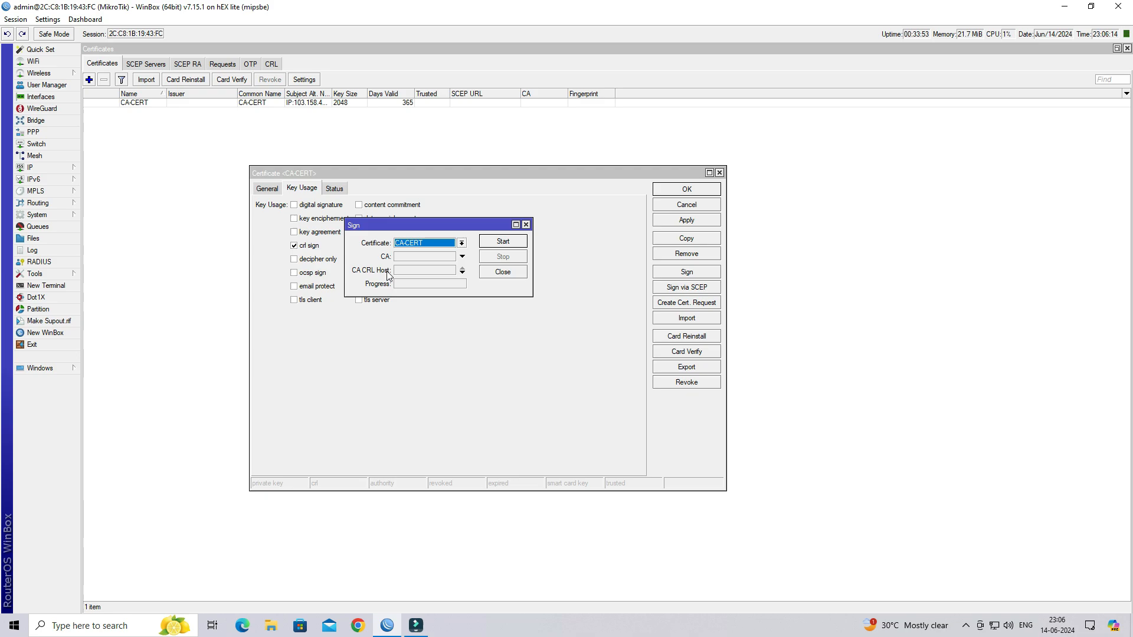
click(424, 269)
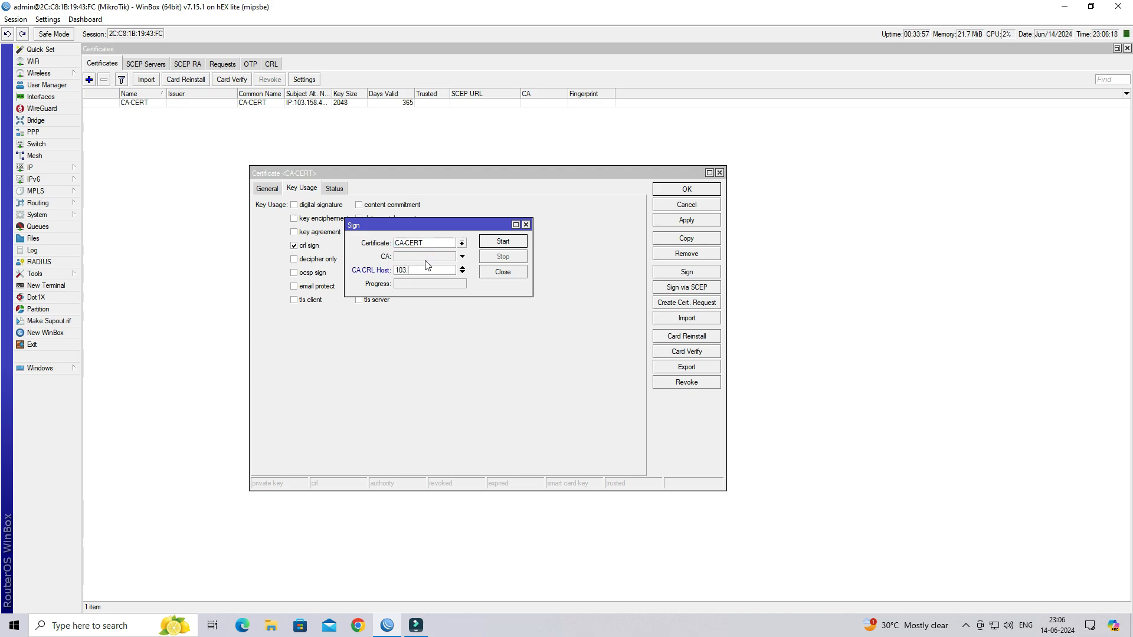
text(103.158.44.221)
click(510, 242)
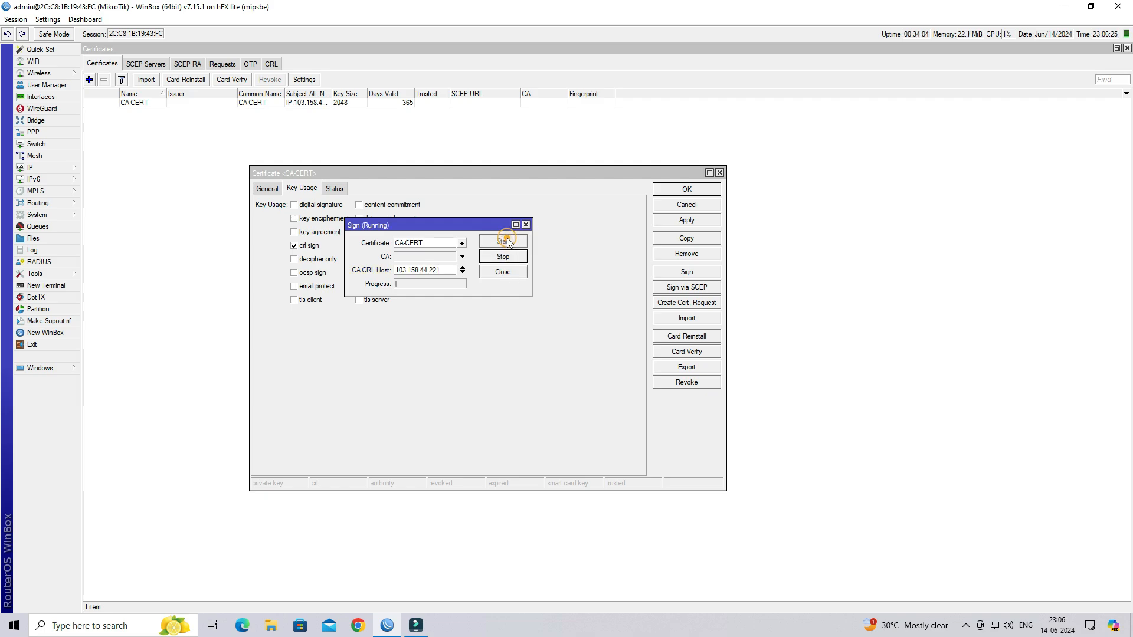
click(504, 274)
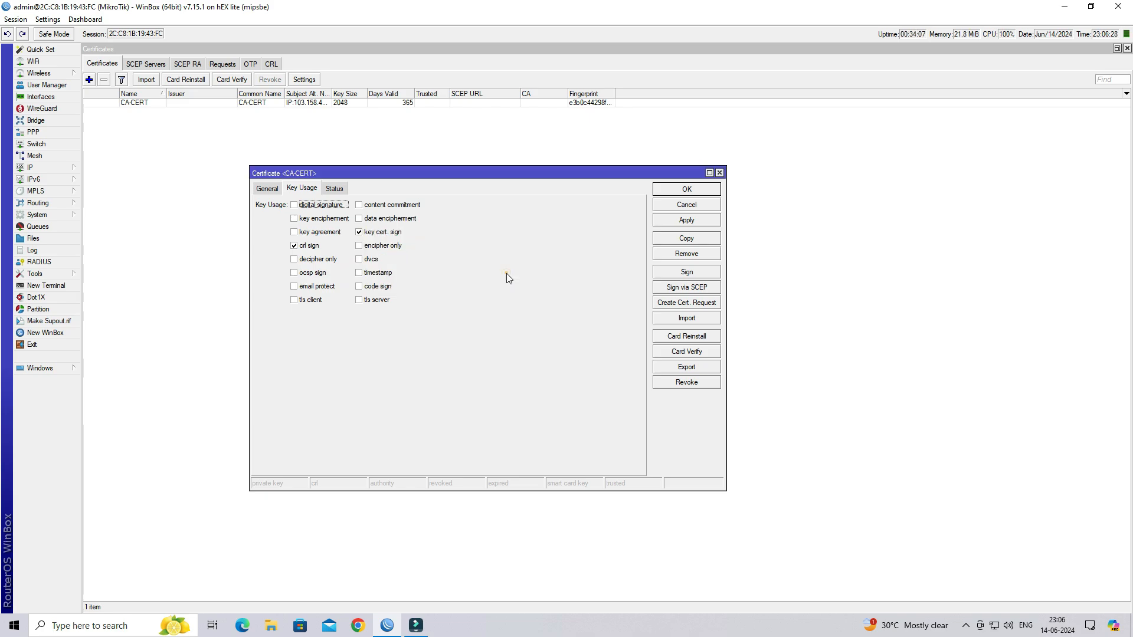
click(269, 187)
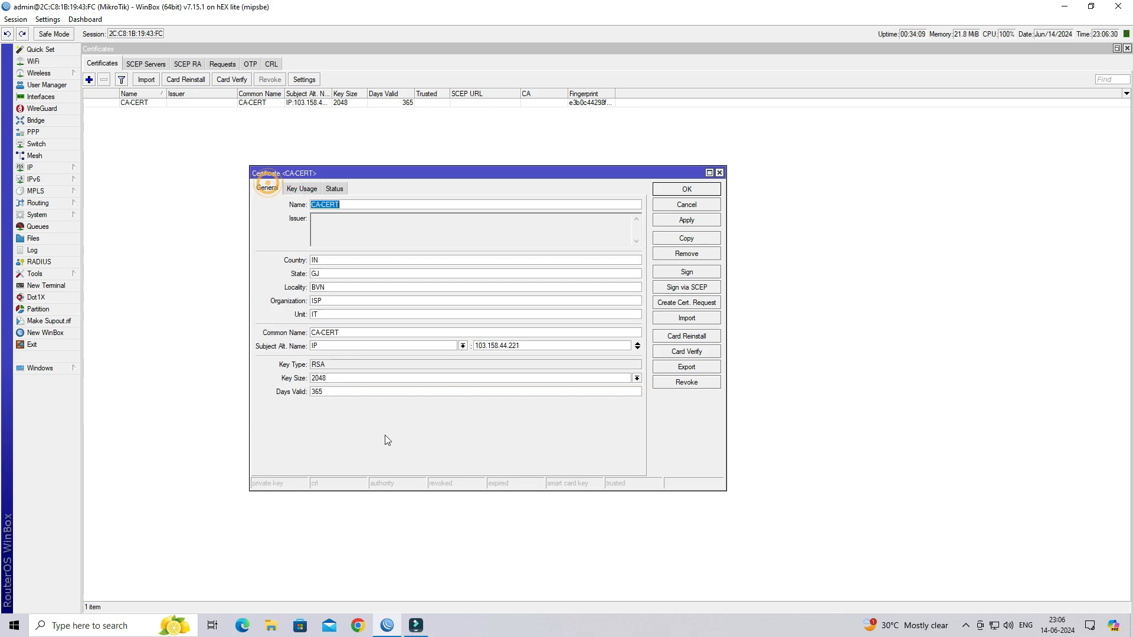
click(676, 223)
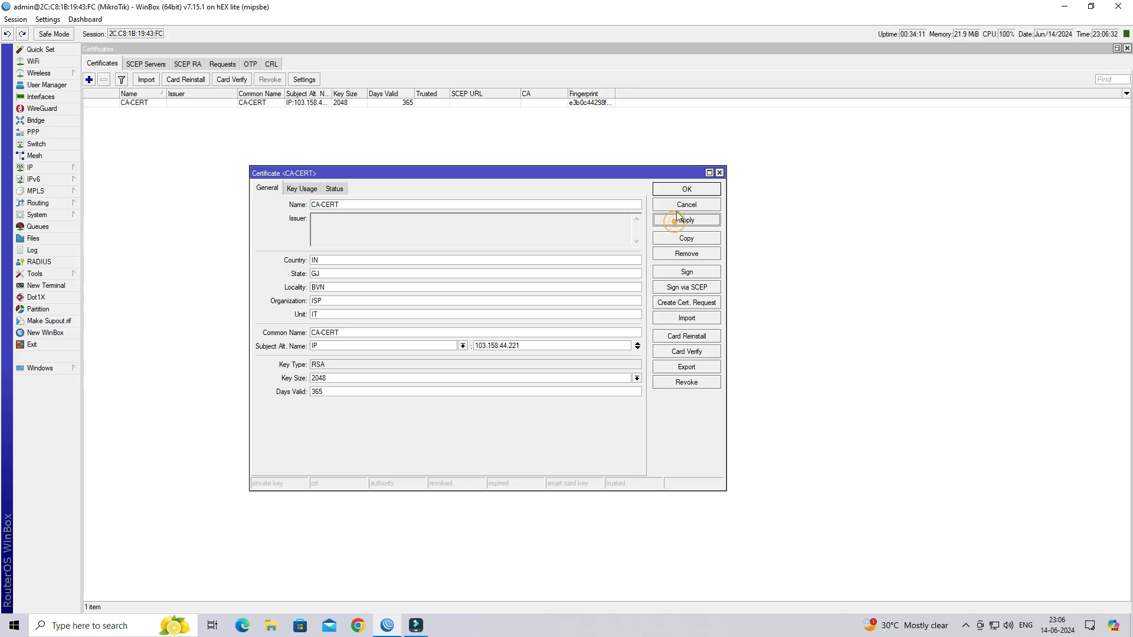
click(684, 190)
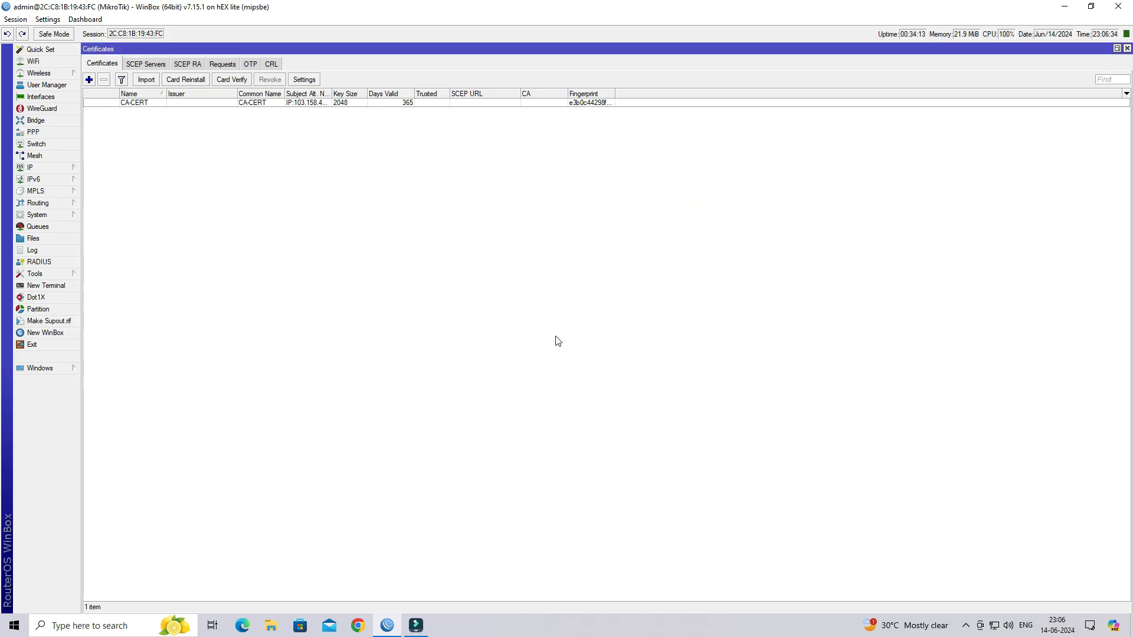
- Add a certificate named SERVER-CERT with country IN, state GJ, locality BVN, organization ISP, unit IT, and common name SERVER-CERT
click(89, 80)
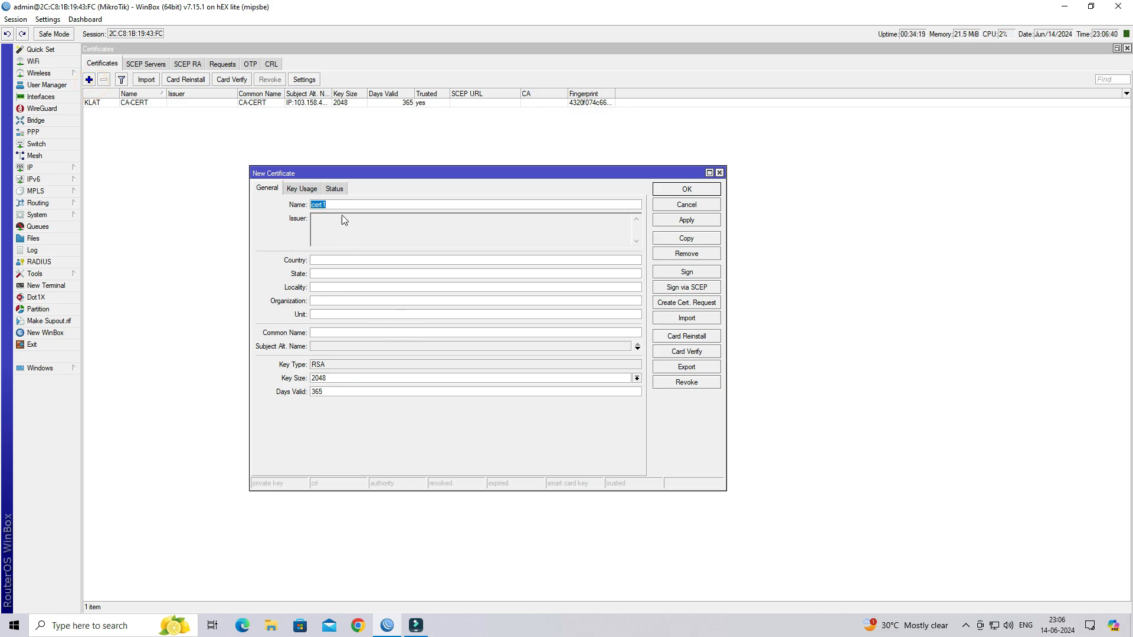
double_click(351, 203)
text(SERVER-CERT)
key(ctrl+a)
key(ctrl+c)
click(345, 262)
text(I)
text(BVN)
key(ctrl+v)
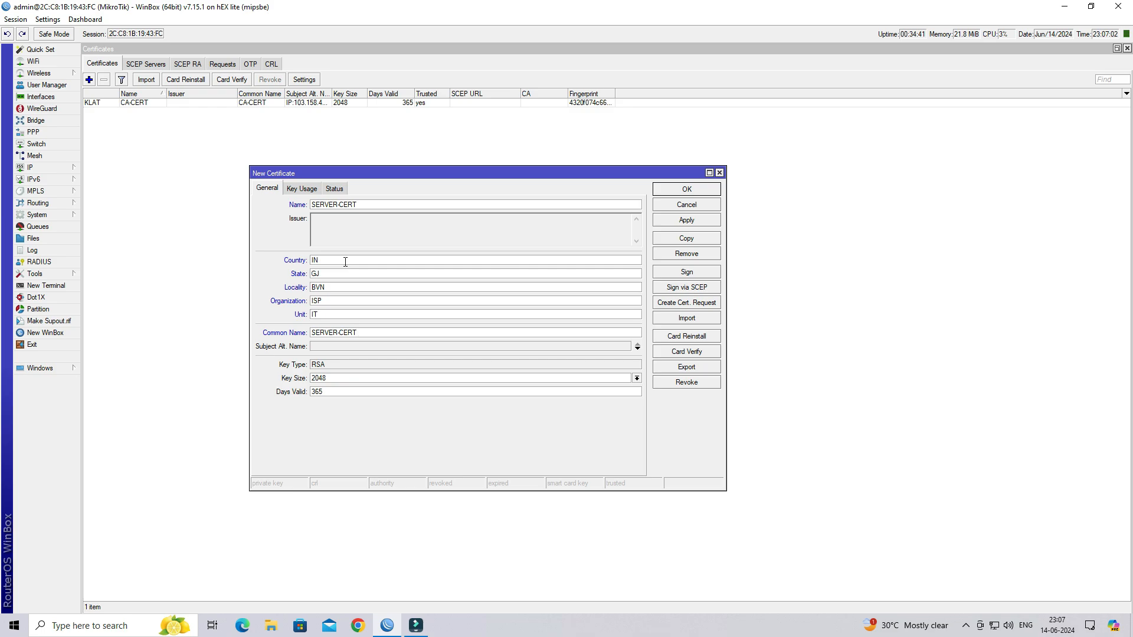
- Set SERVER-CERT's subject alternative name to IP 103.158.44.221
click(348, 348)
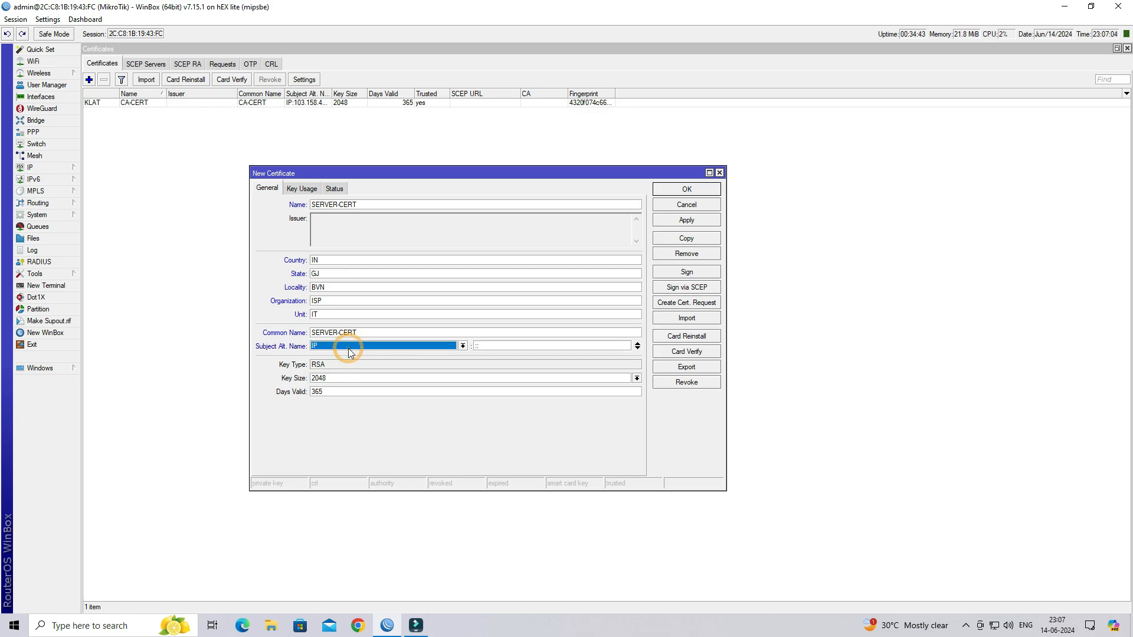
click(493, 346)
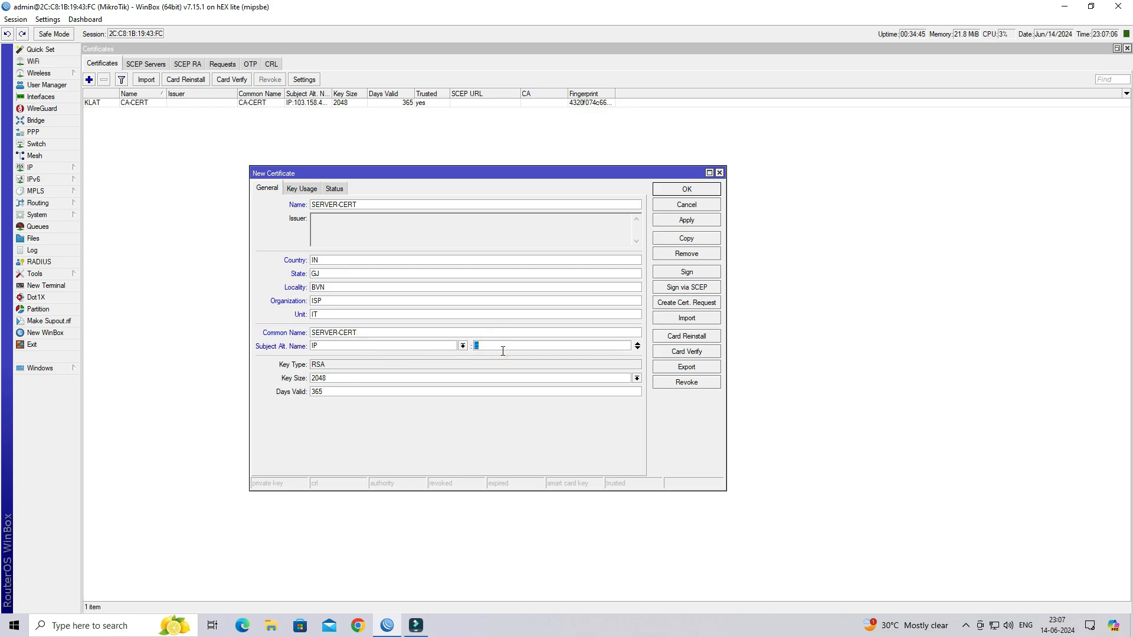
text(103.158.44.221)
- Enable digital signature, key encipherment and tls server usages on SERVER-CERT and apply
click(302, 190)
click(305, 207)
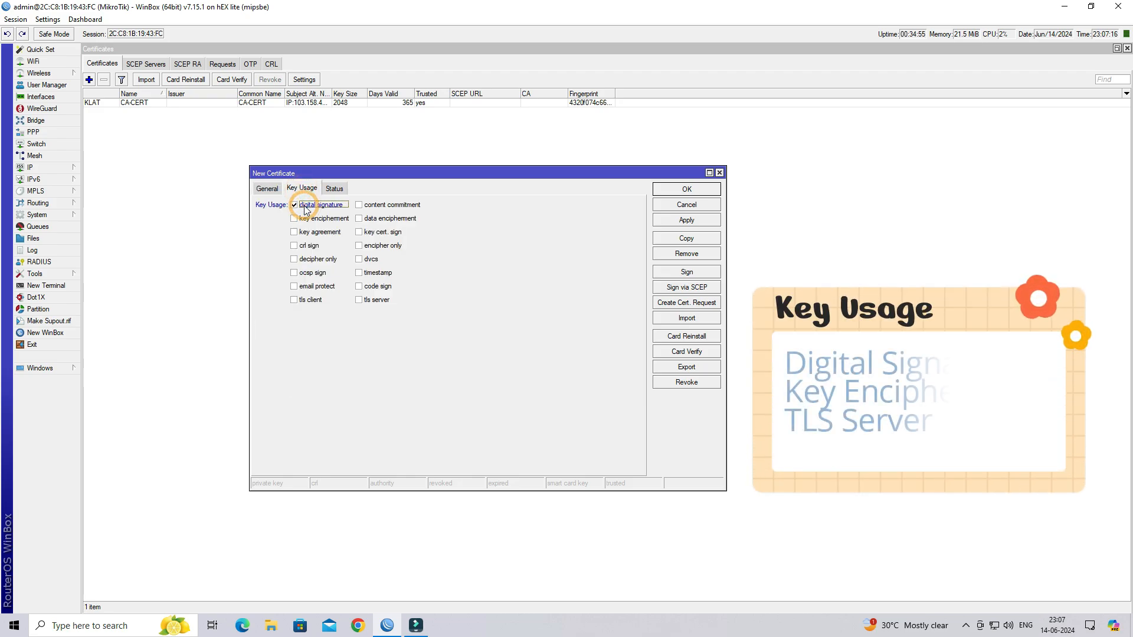
click(307, 219)
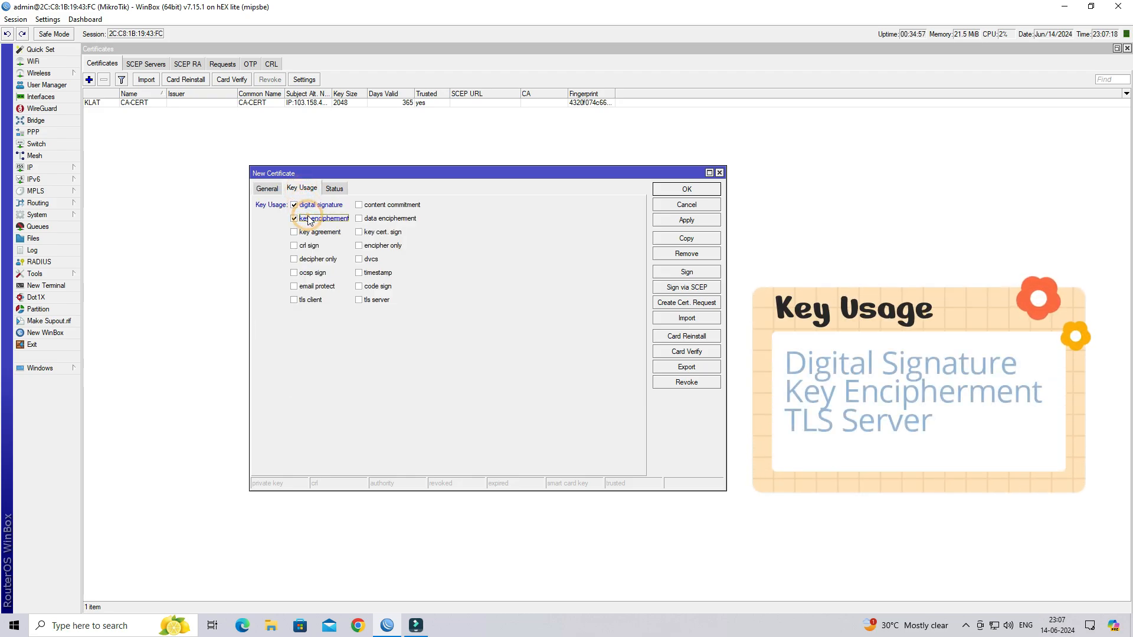
click(368, 299)
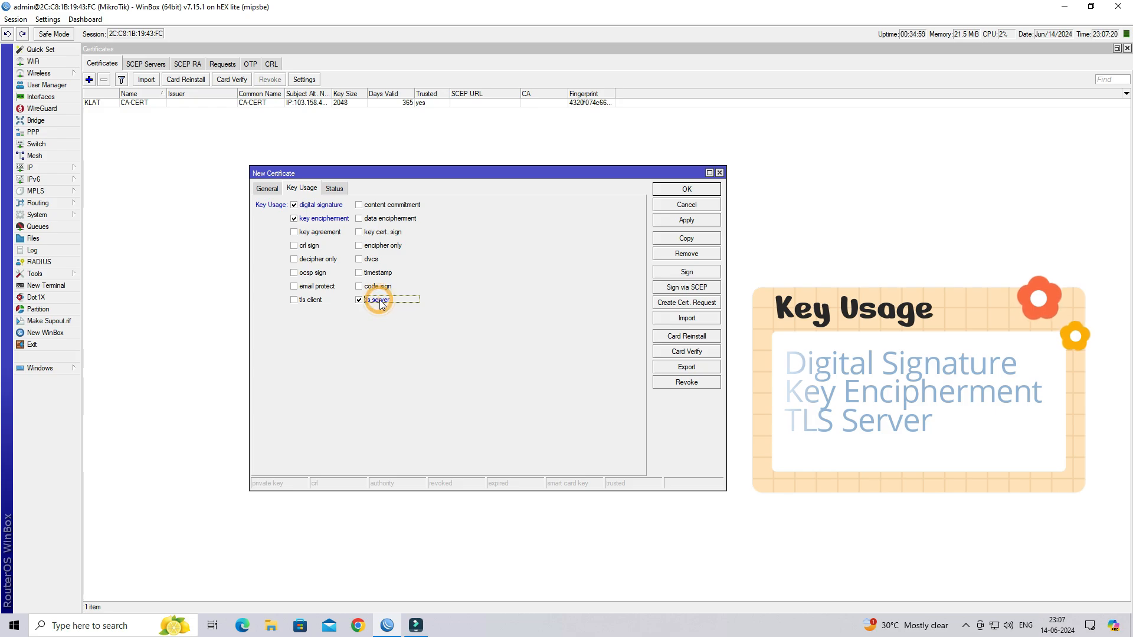
click(694, 223)
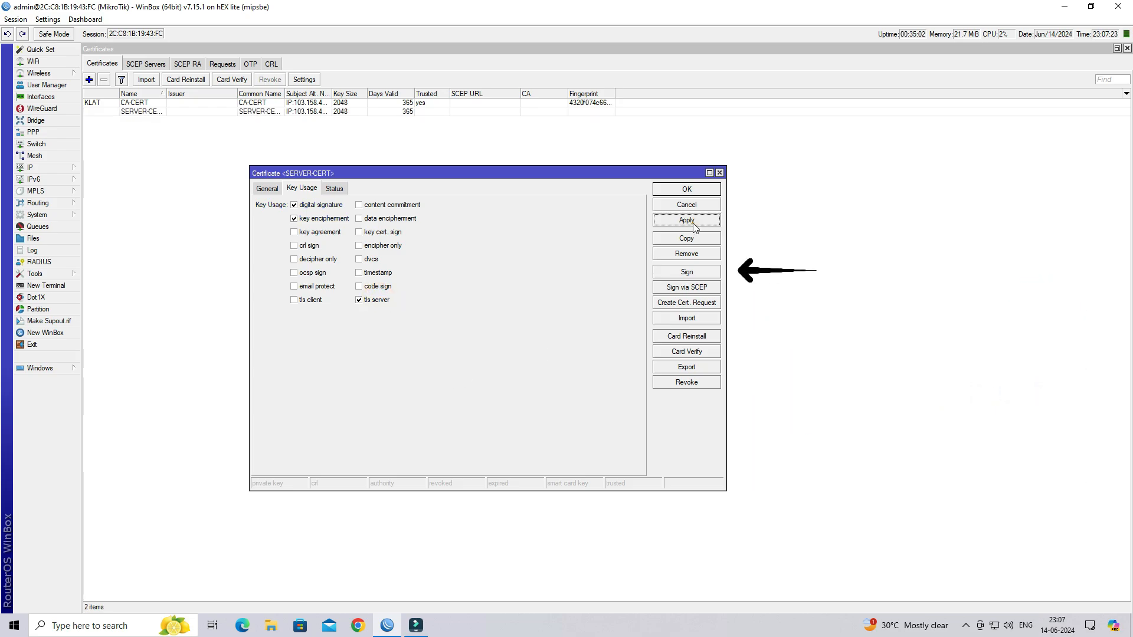
- Sign SERVER-CERT using CA-CERT as the certificate authority
click(687, 272)
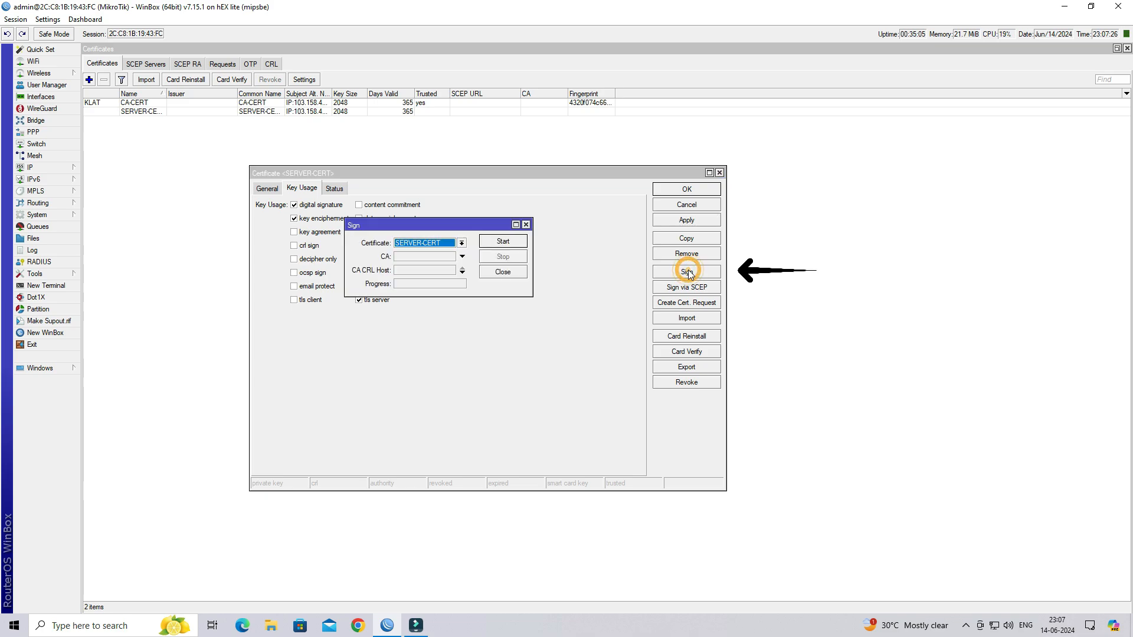
click(406, 259)
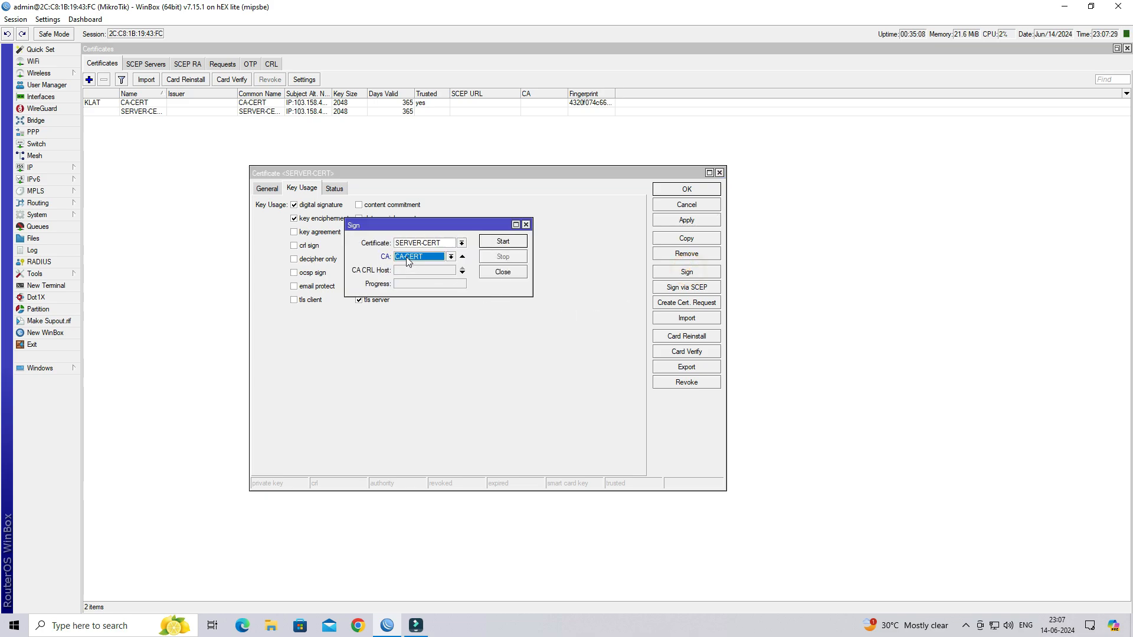
click(515, 242)
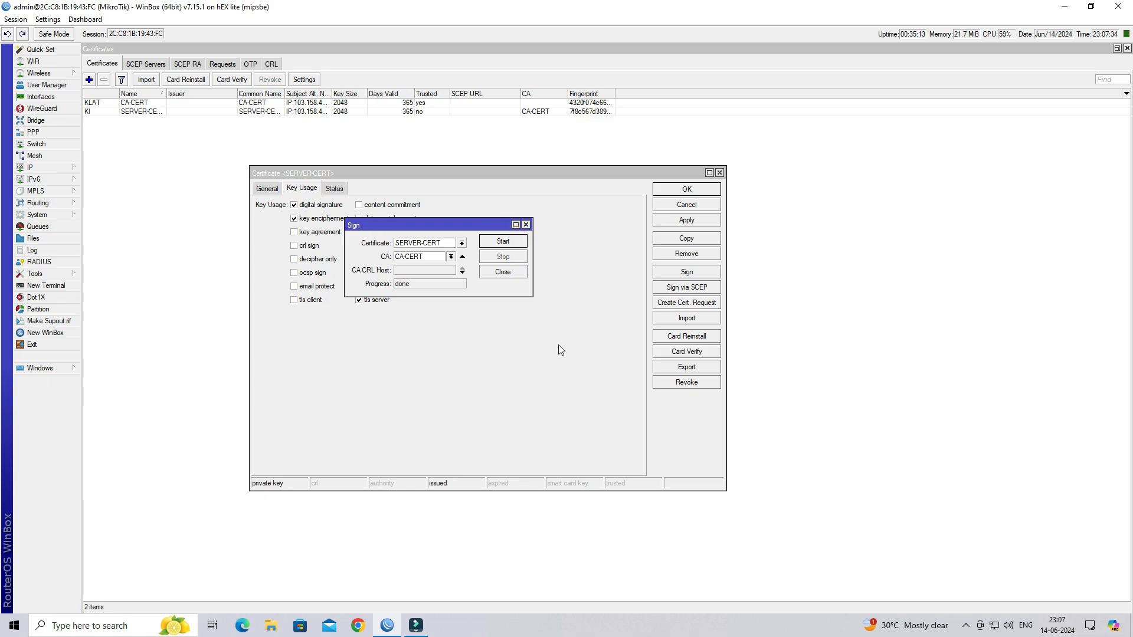
click(502, 273)
- Mark SERVER-CERT as trusted, then save and close it
click(266, 188)
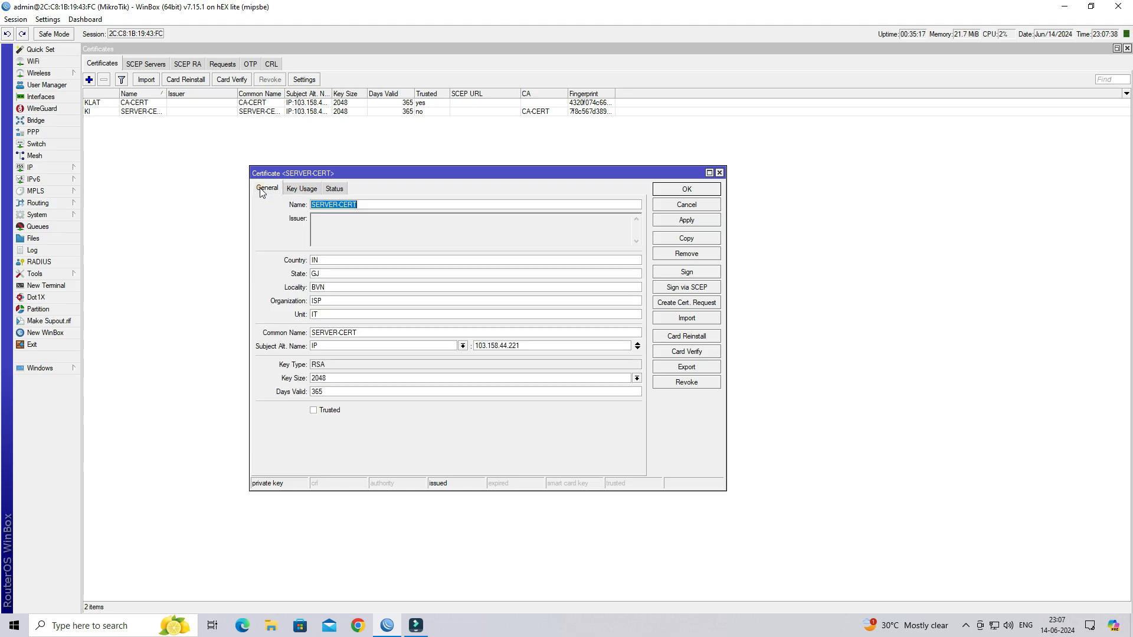
click(314, 411)
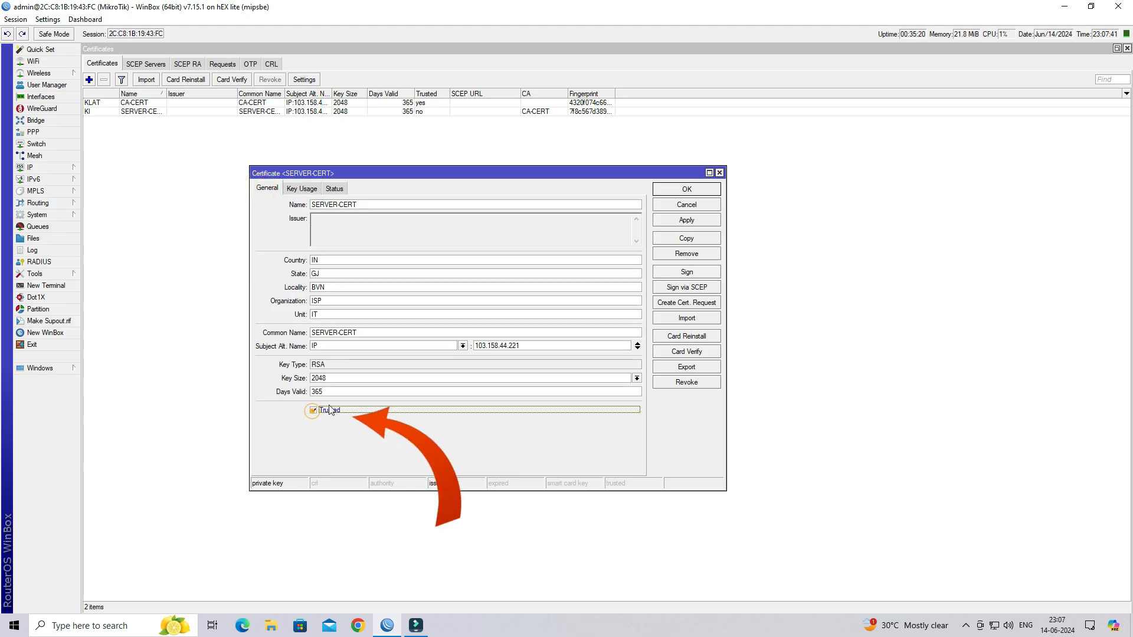
click(708, 223)
click(702, 189)
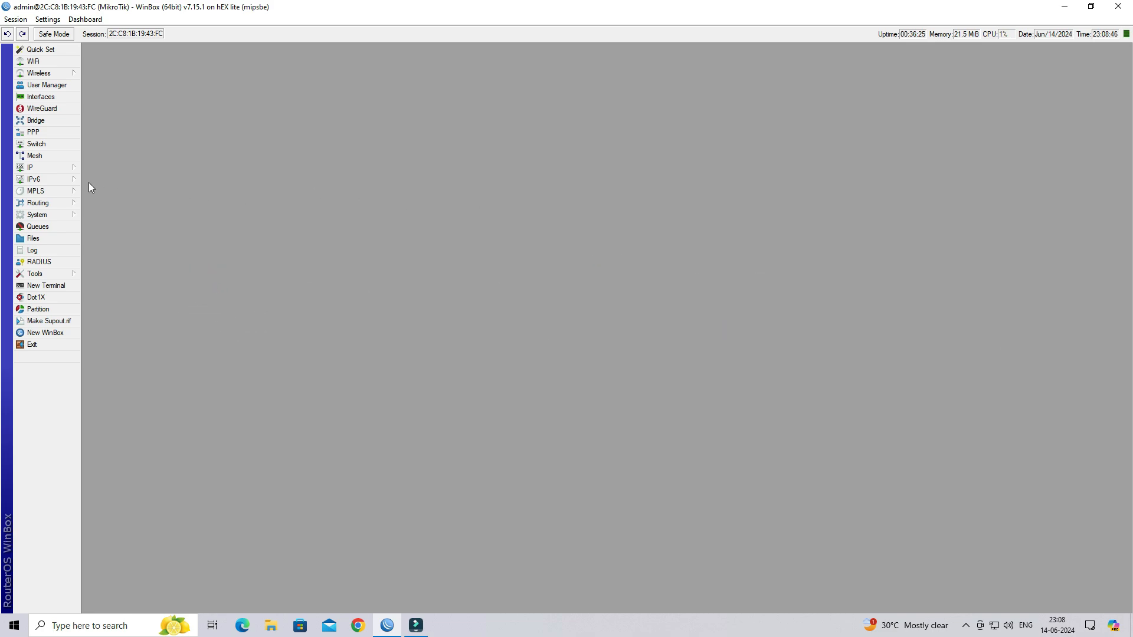
- Start a new address pool from IP > Pool
click(58, 166)
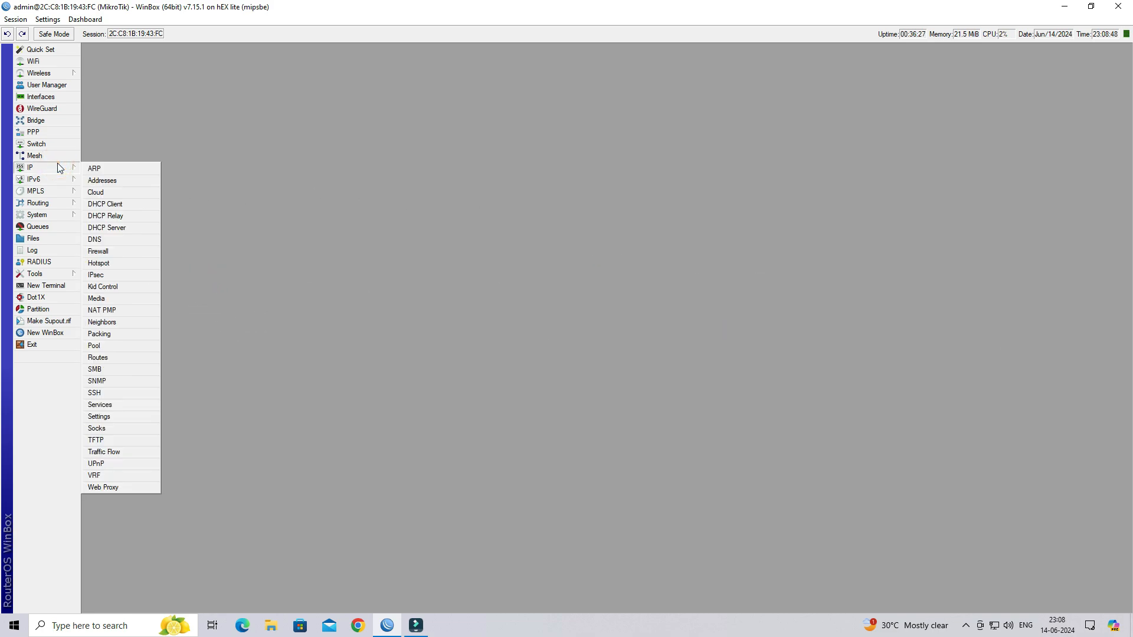
click(115, 347)
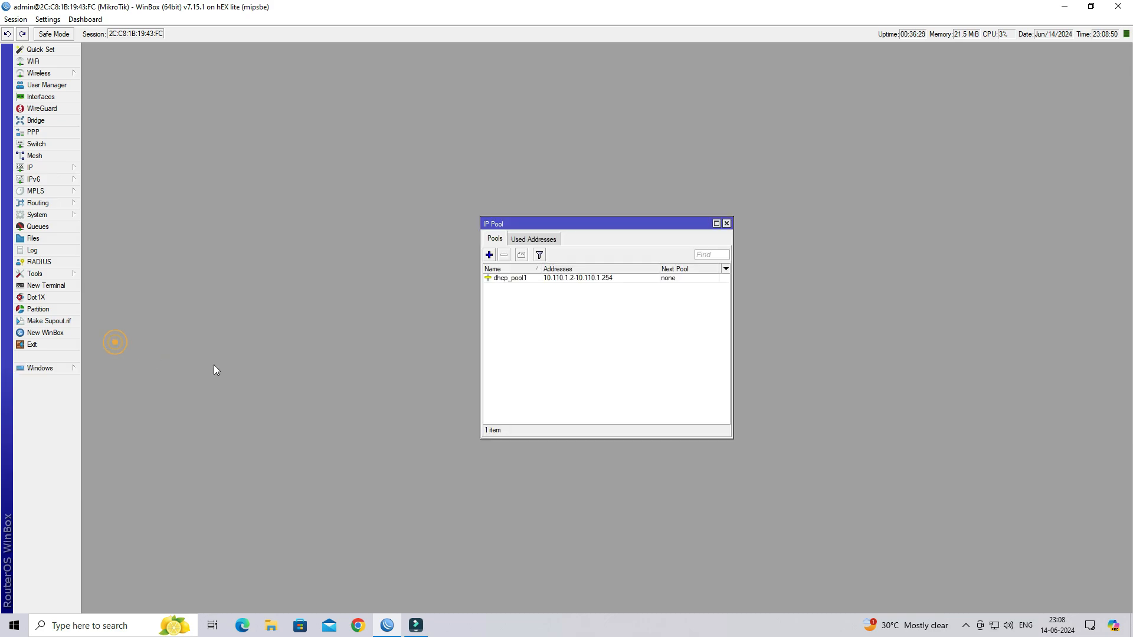
click(489, 255)
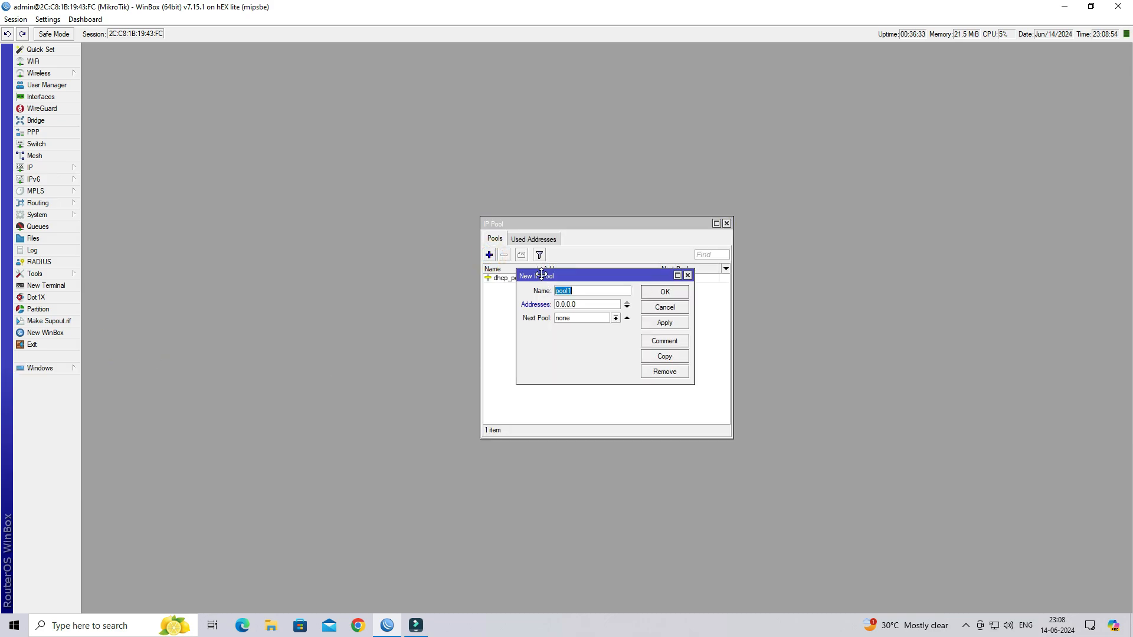
drag(542, 275, 313, 203)
drag(465, 307, 762, 403)
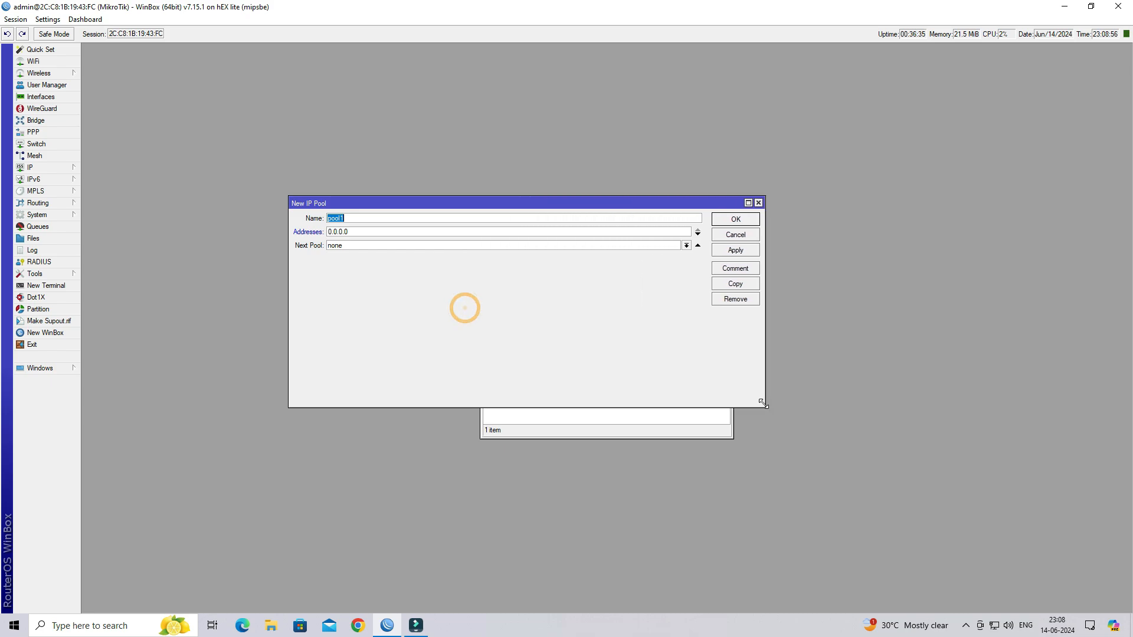
- Name the pool SSTP-VPN with addresses 172.16.1.2-172.16.1.254 and save it
click(366, 218)
double_click(383, 218)
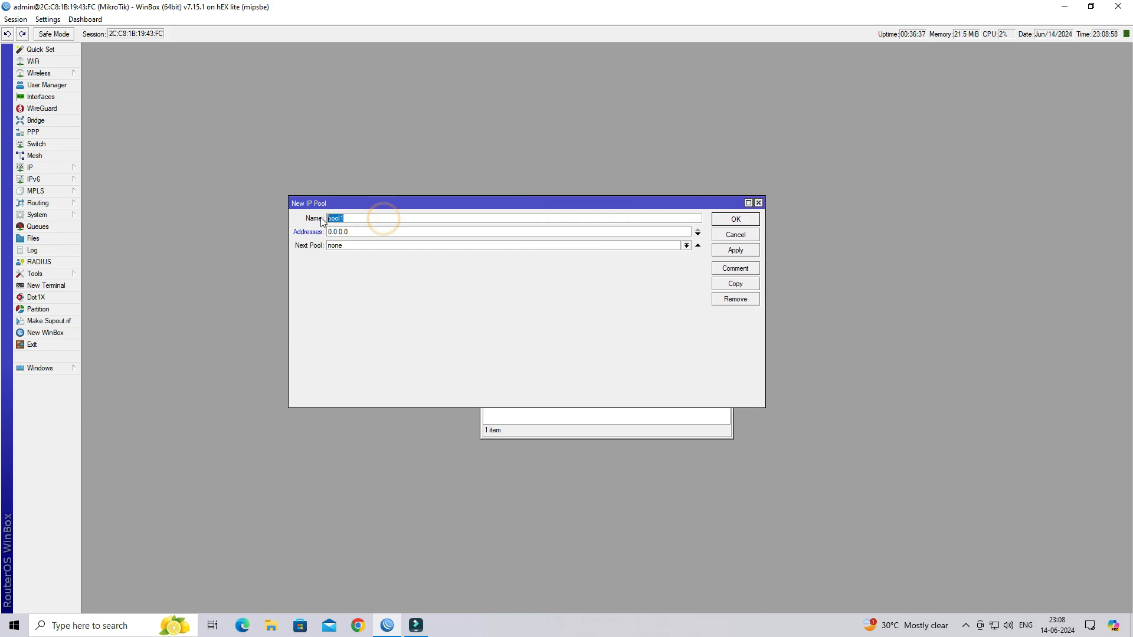
text(SSTP-VPN)
double_click(359, 231)
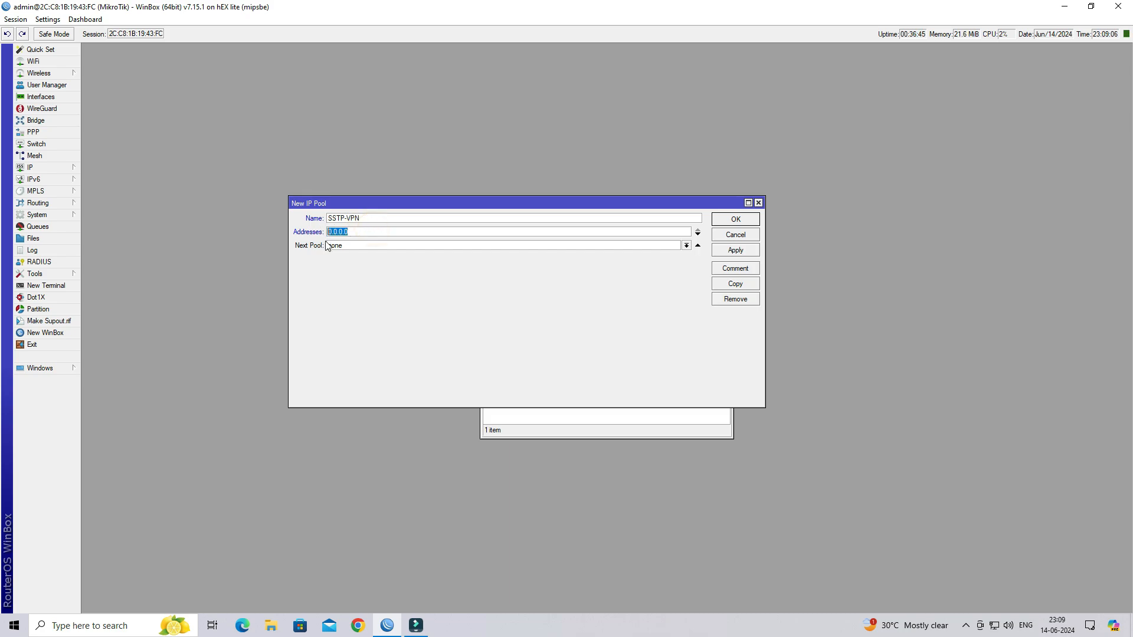
text(1)
text(72.16.1.2-172.16.1.254)
click(742, 253)
click(738, 218)
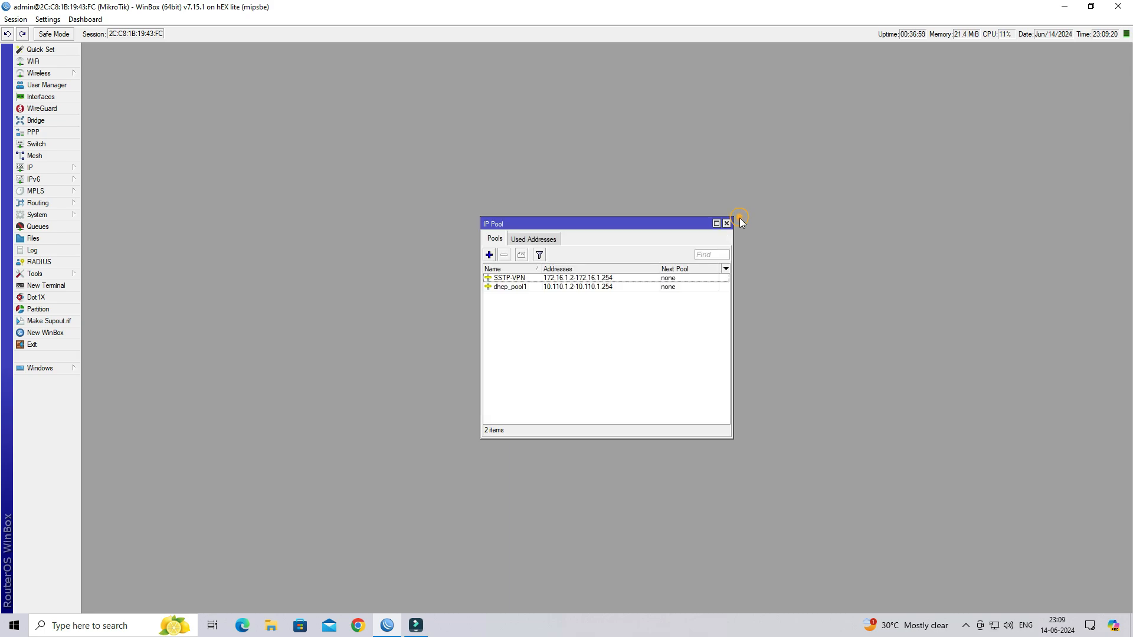
click(529, 279)
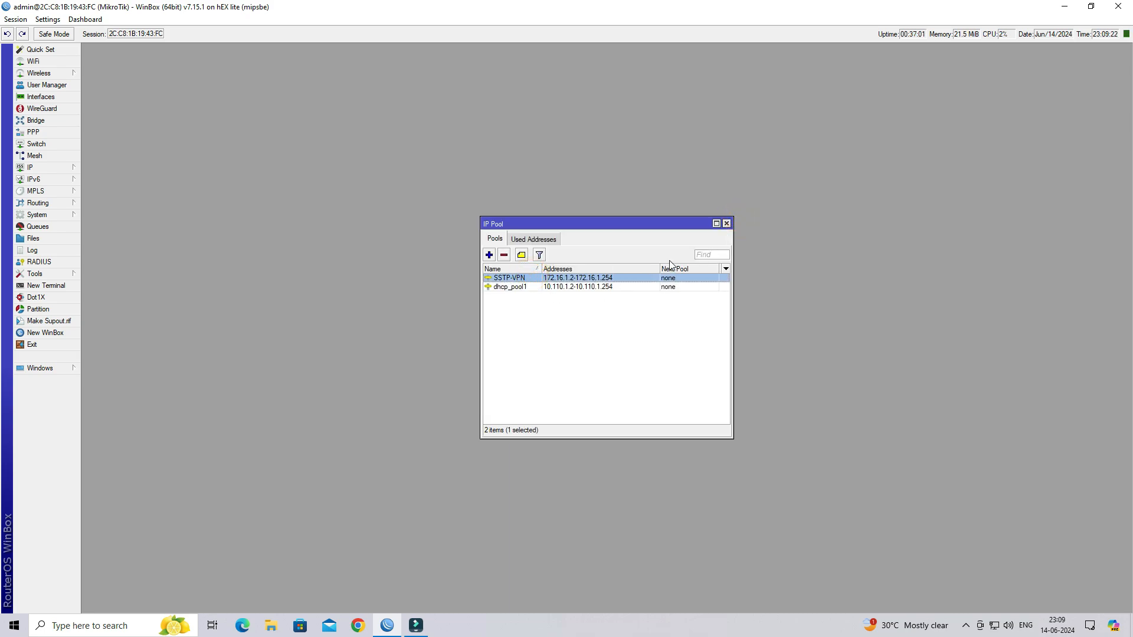
- Bring up the firewall NAT rules from the IP menu
click(61, 170)
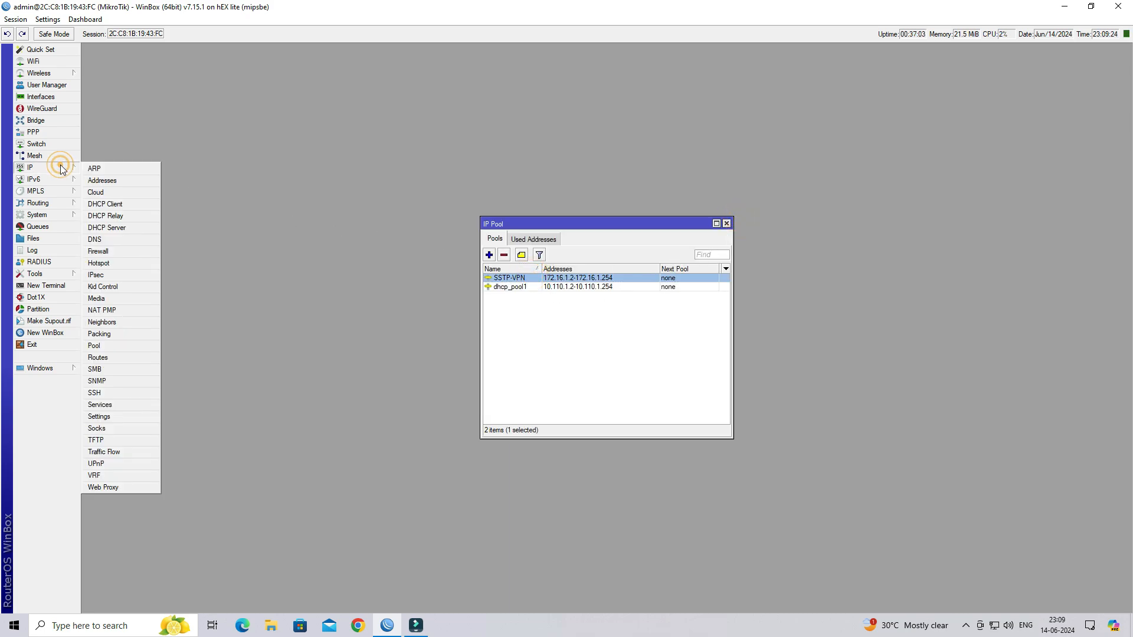
click(129, 253)
drag(650, 226, 889, 156)
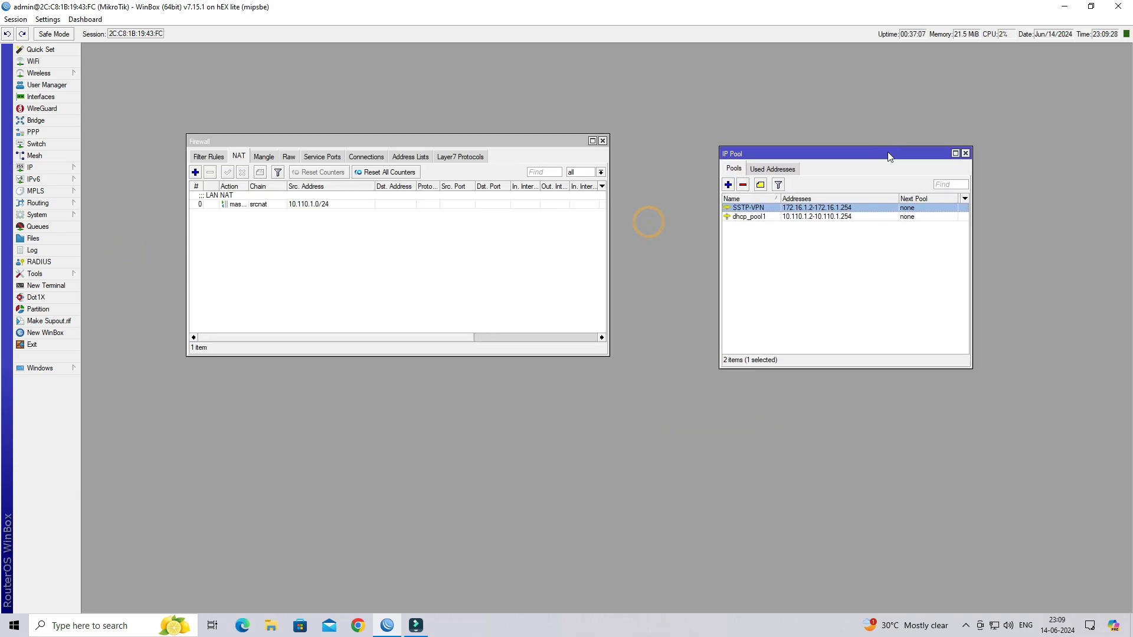
click(238, 162)
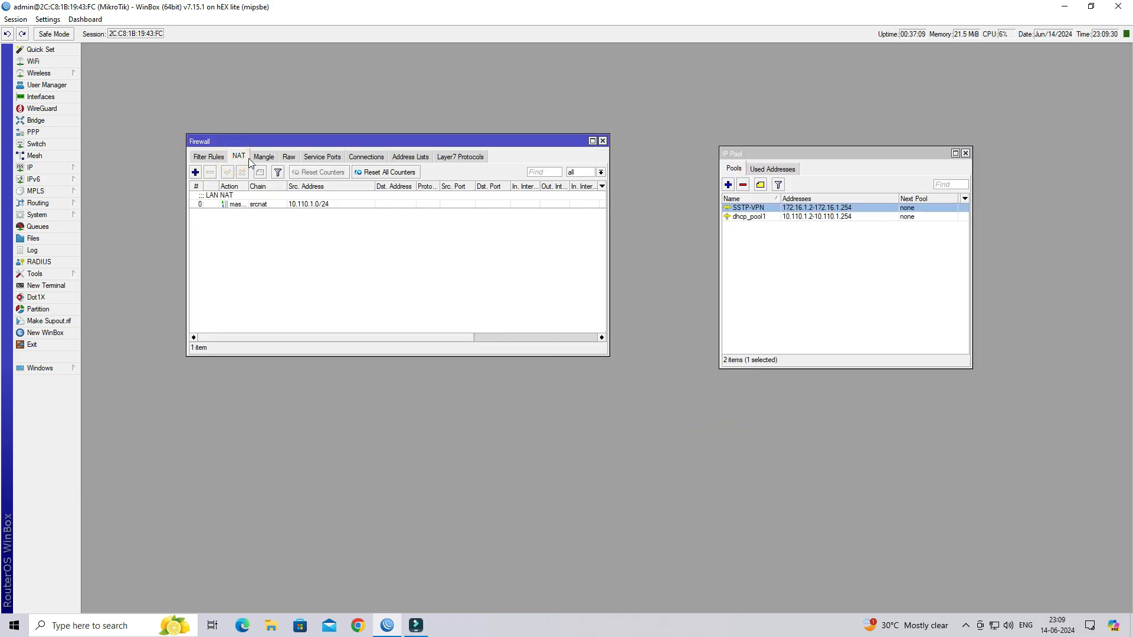
- Add a srcnat rule for source 172.16.1.0/24 with action masquerade
click(194, 172)
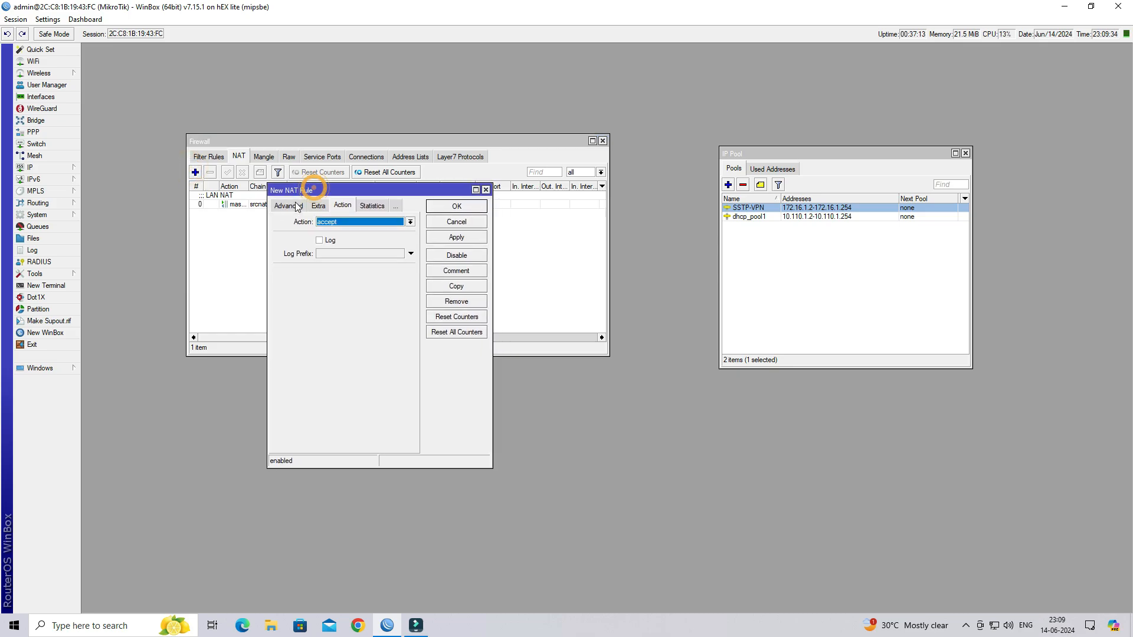
click(297, 207)
click(285, 206)
click(378, 225)
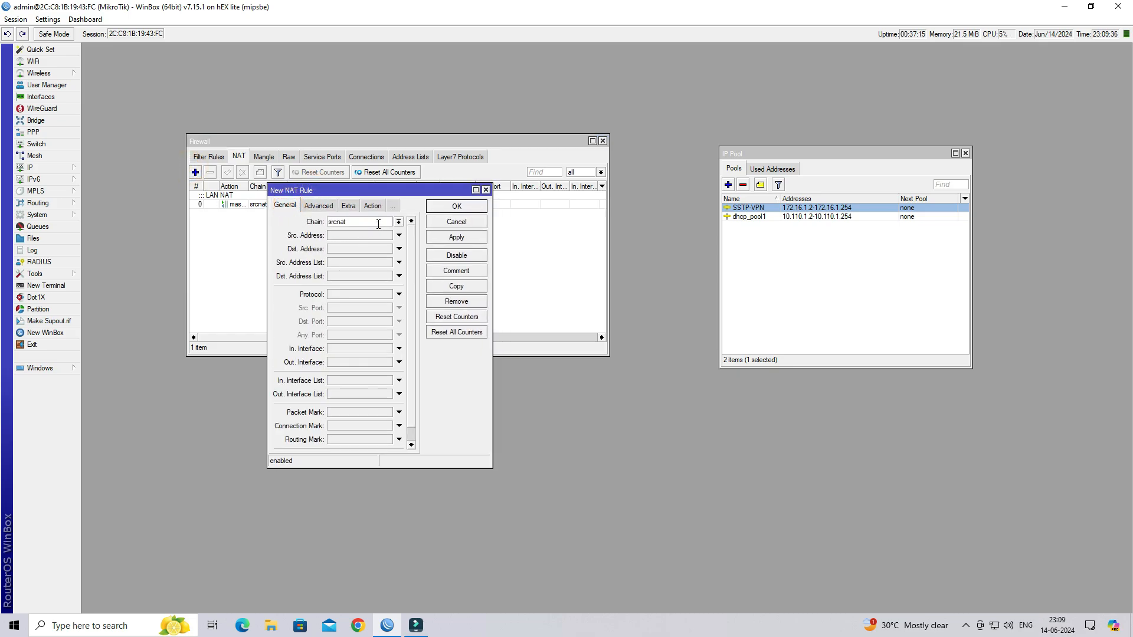
double_click(378, 224)
click(349, 235)
text(172.16.1.0/24)
click(372, 206)
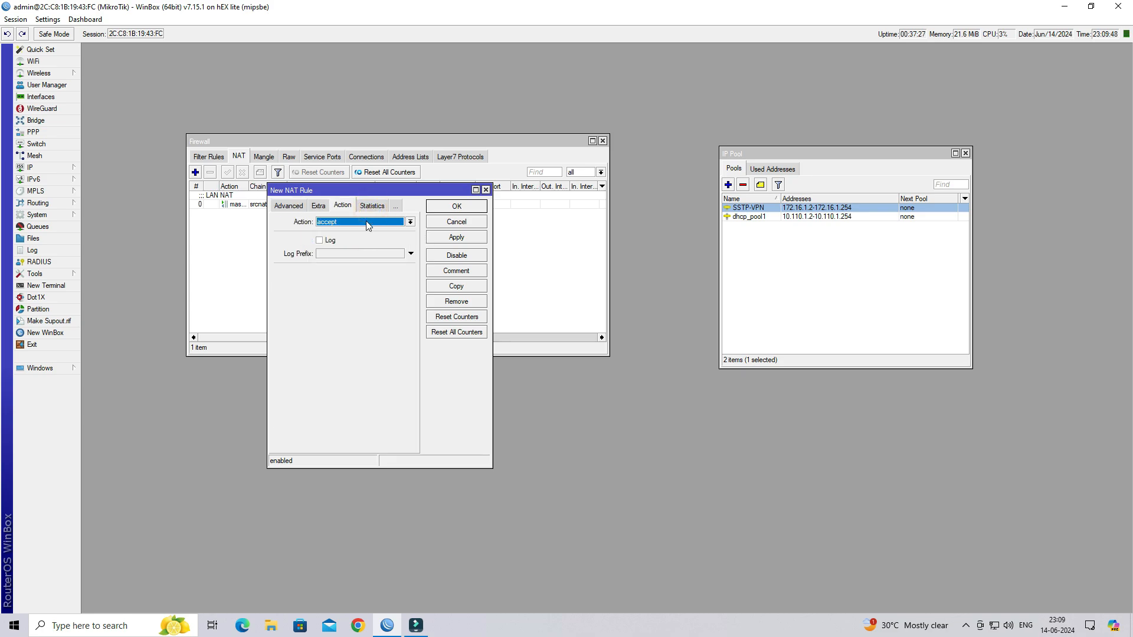
click(367, 222)
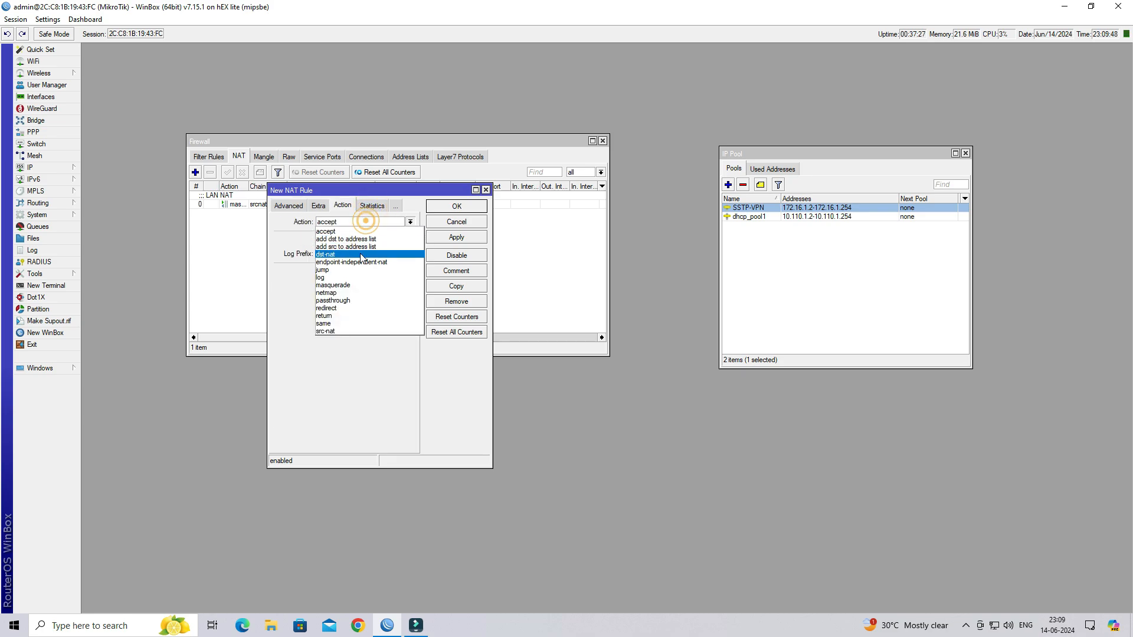
click(358, 291)
click(460, 239)
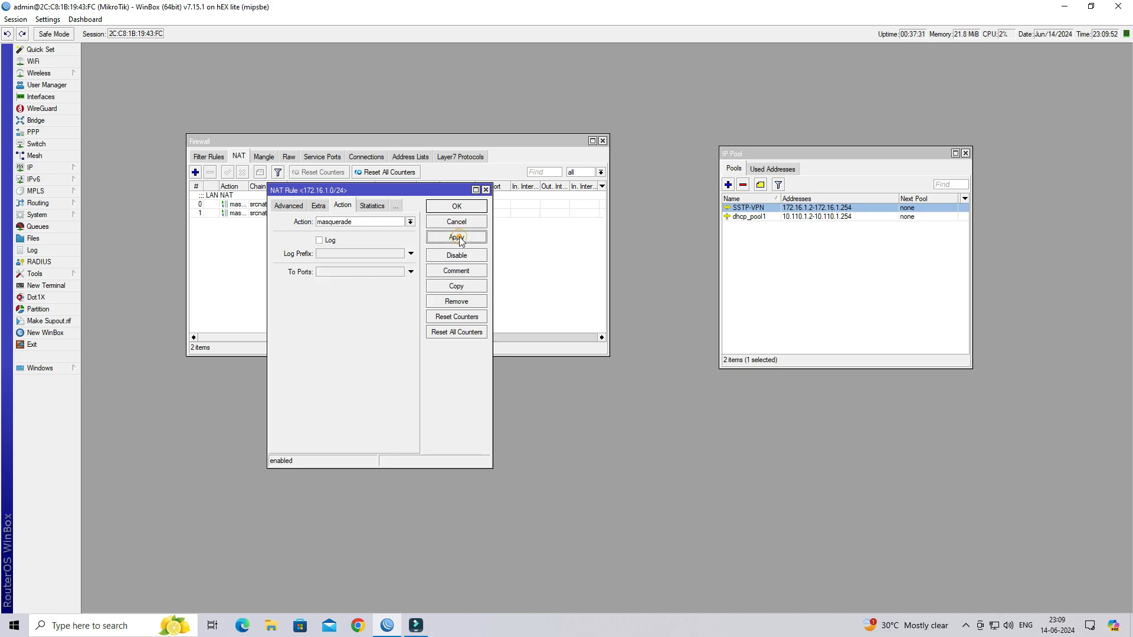
- Comment the rule SSTP POOL NAT, save it, and close the Firewall window
click(466, 271)
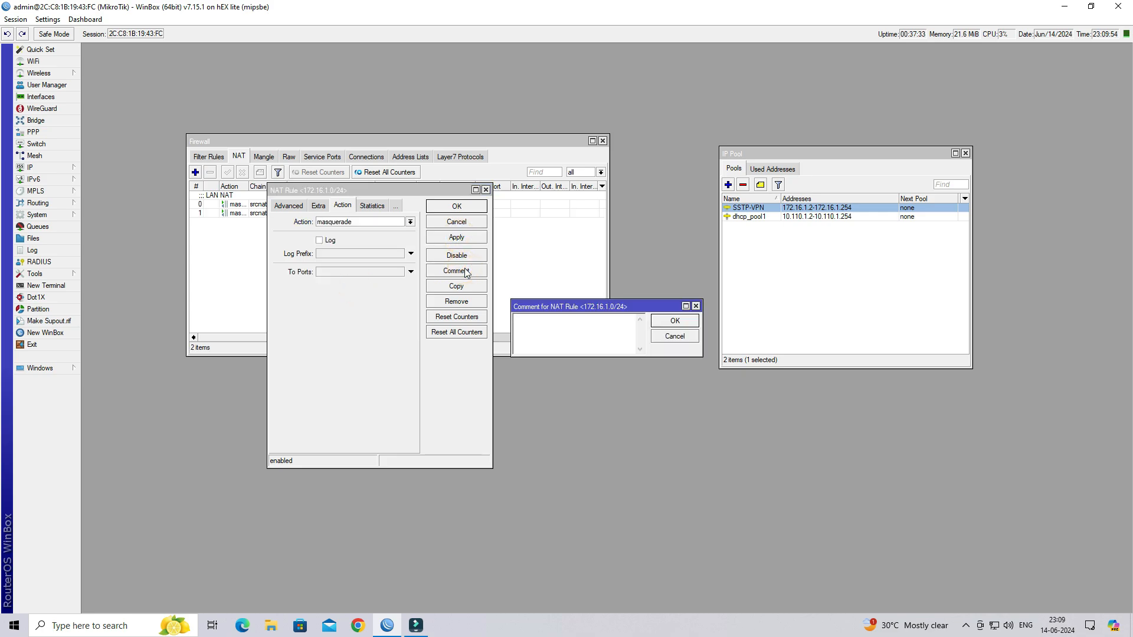
text(SSTP POOL NAT)
click(665, 320)
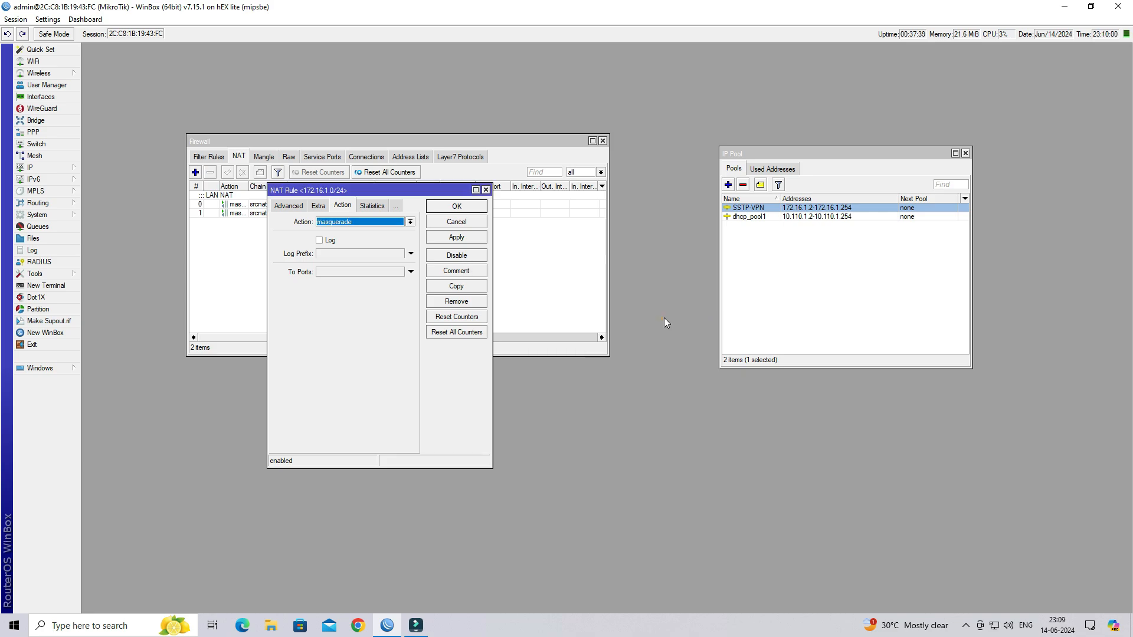
click(466, 210)
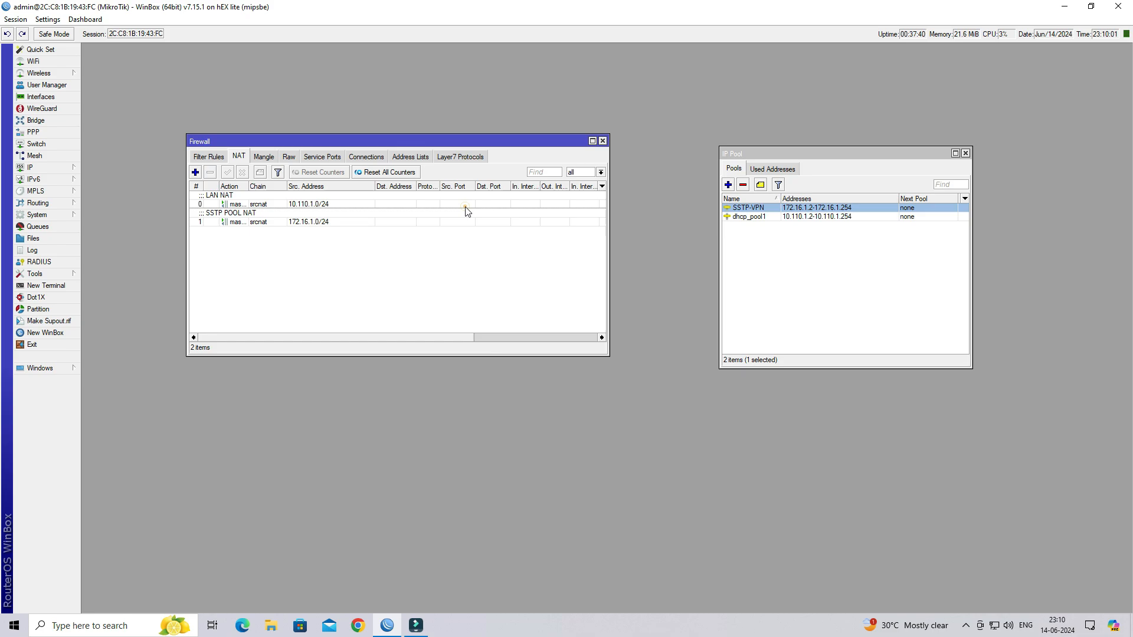
click(326, 217)
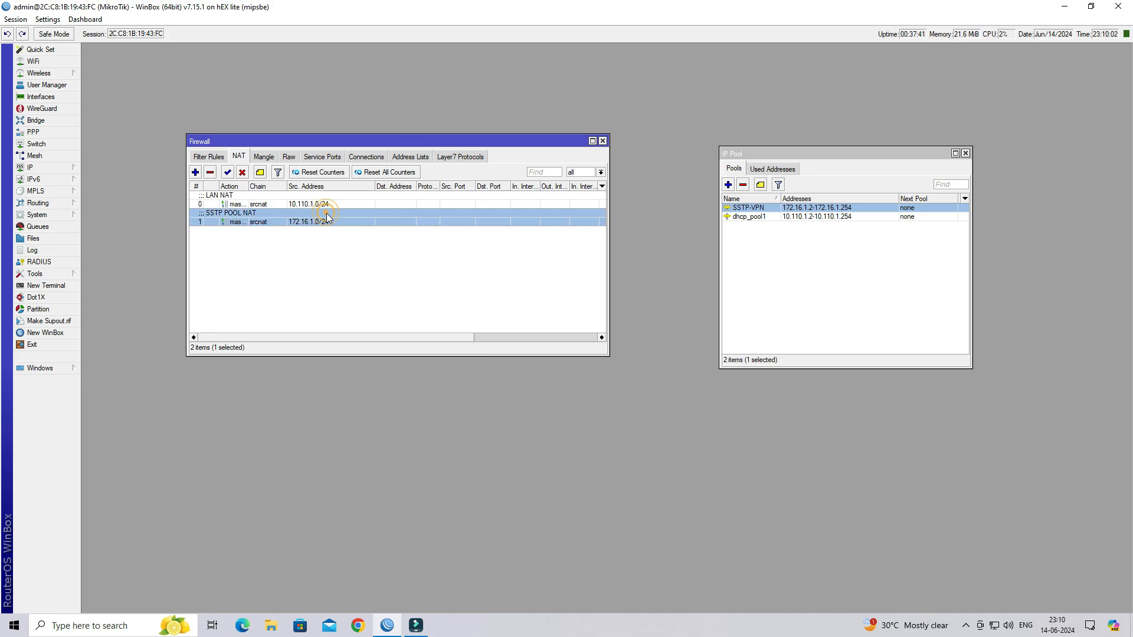
click(602, 141)
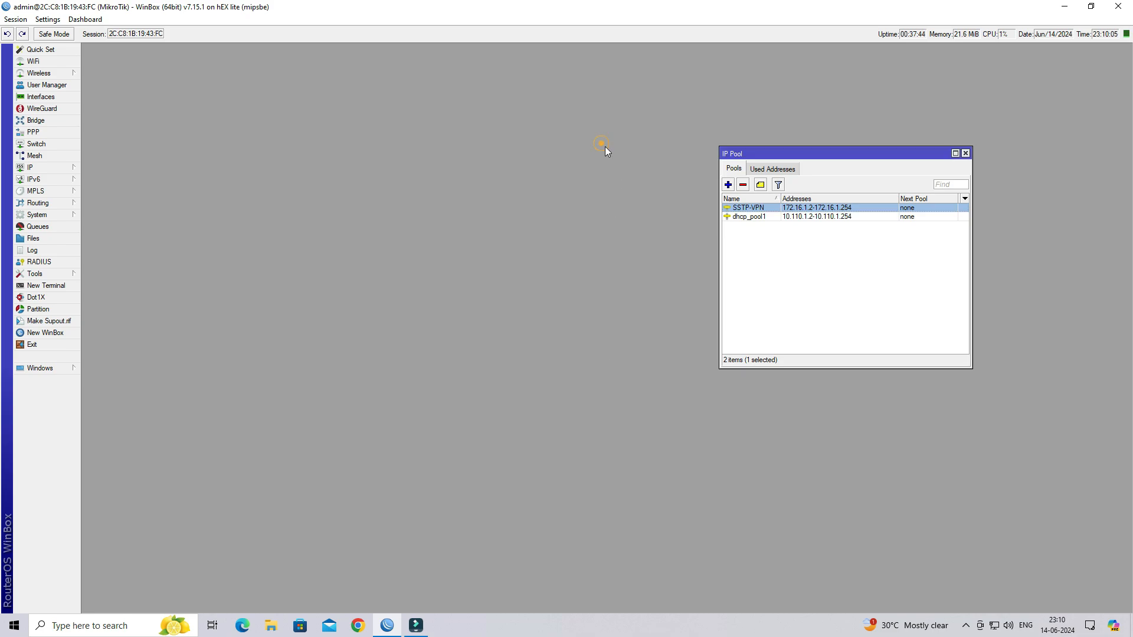
- Close the IP pool window and show the PPP profiles list
click(967, 153)
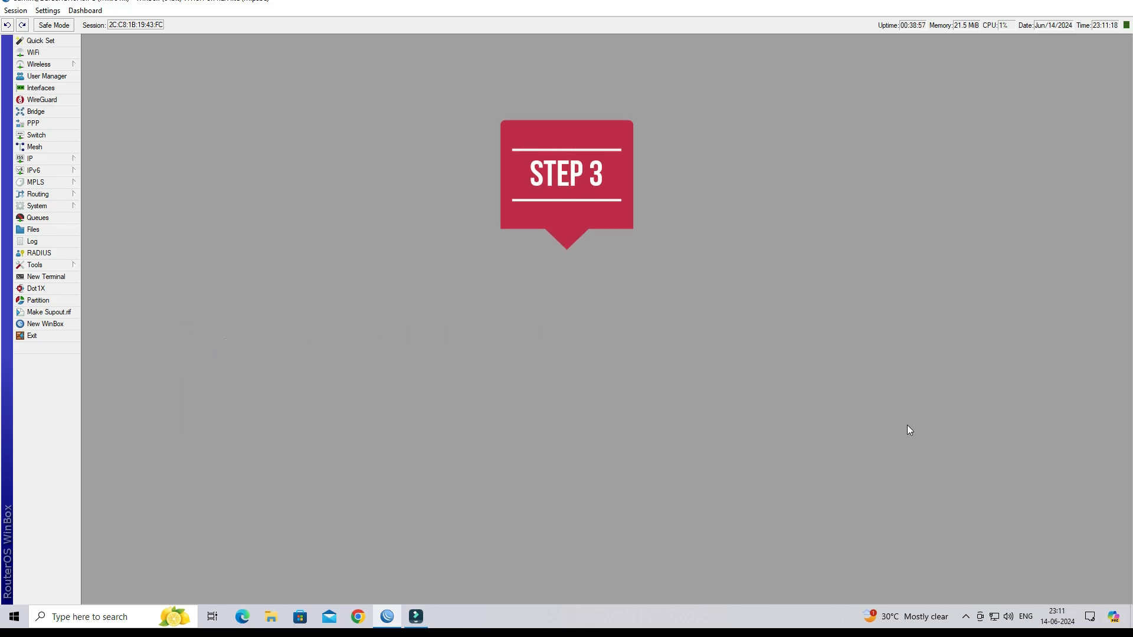
click(33, 123)
drag(323, 173, 525, 163)
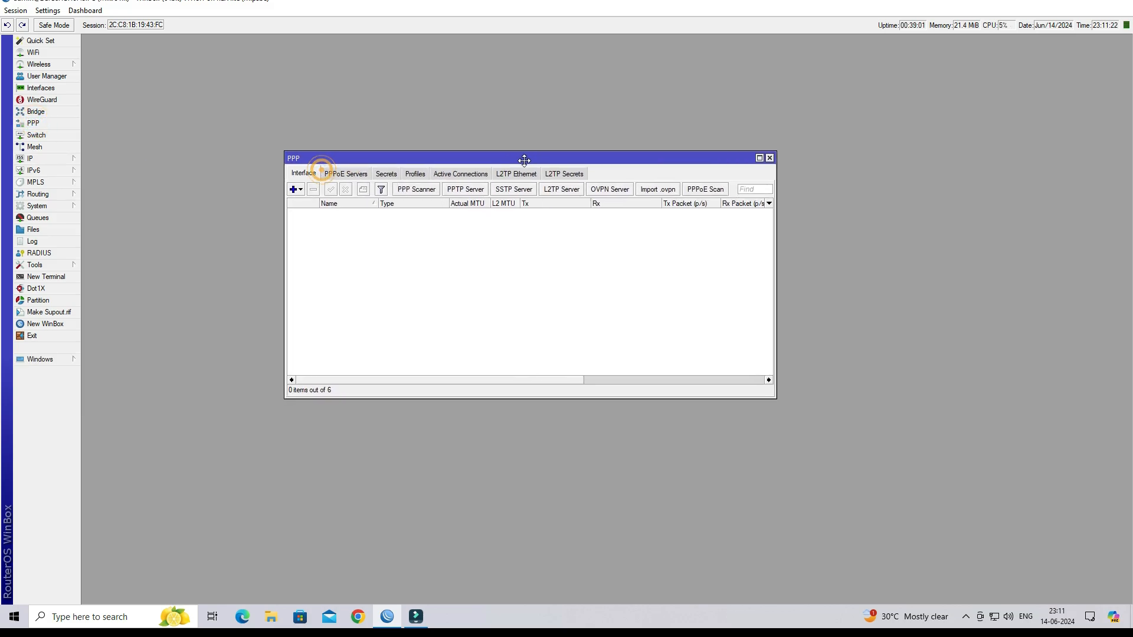
click(415, 174)
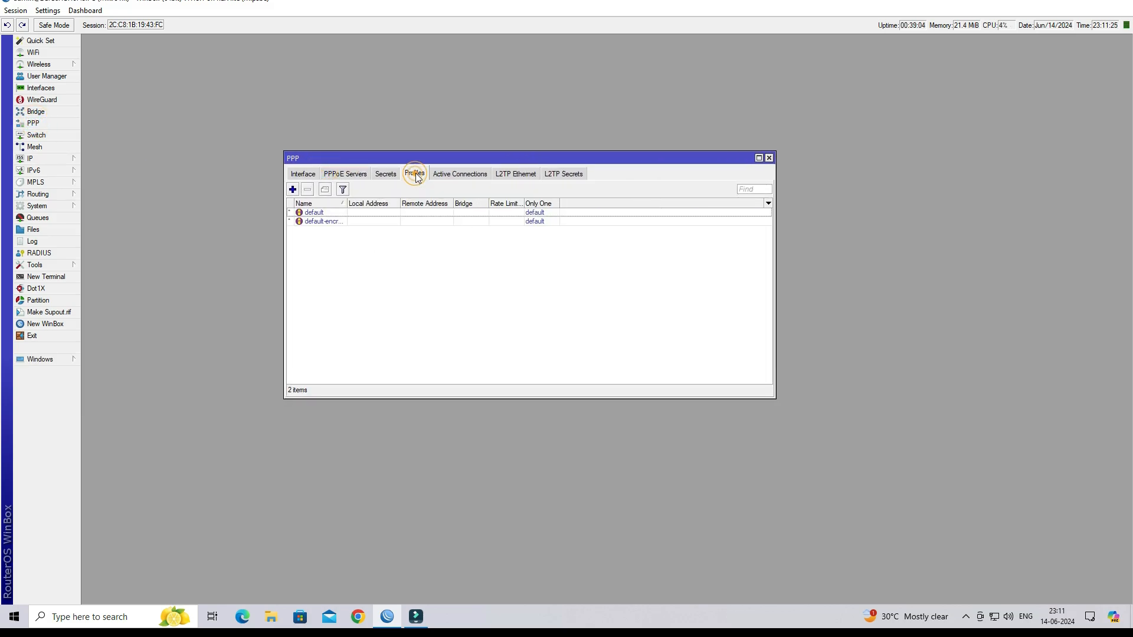
- Create SSTP-PROFILE with local address 172.16.1.1 and remote addresses from pool SSTP-VPN
click(292, 190)
drag(356, 167, 374, 174)
drag(434, 207, 382, 206)
text(SSTP-PROFILE)
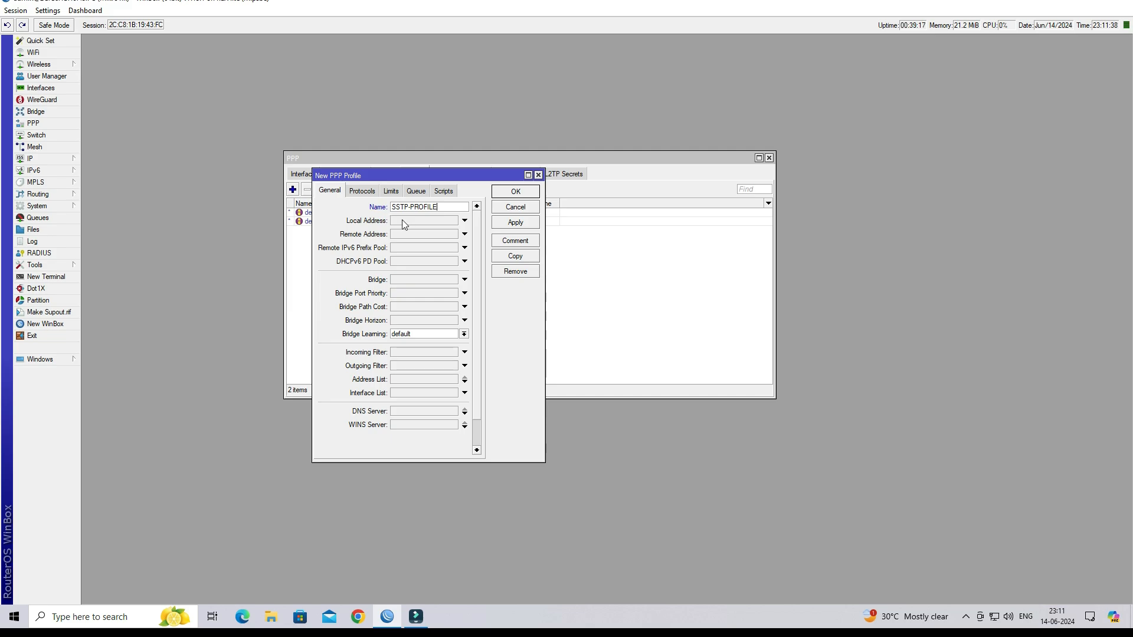
click(407, 223)
text(172.16.1.1)
click(430, 234)
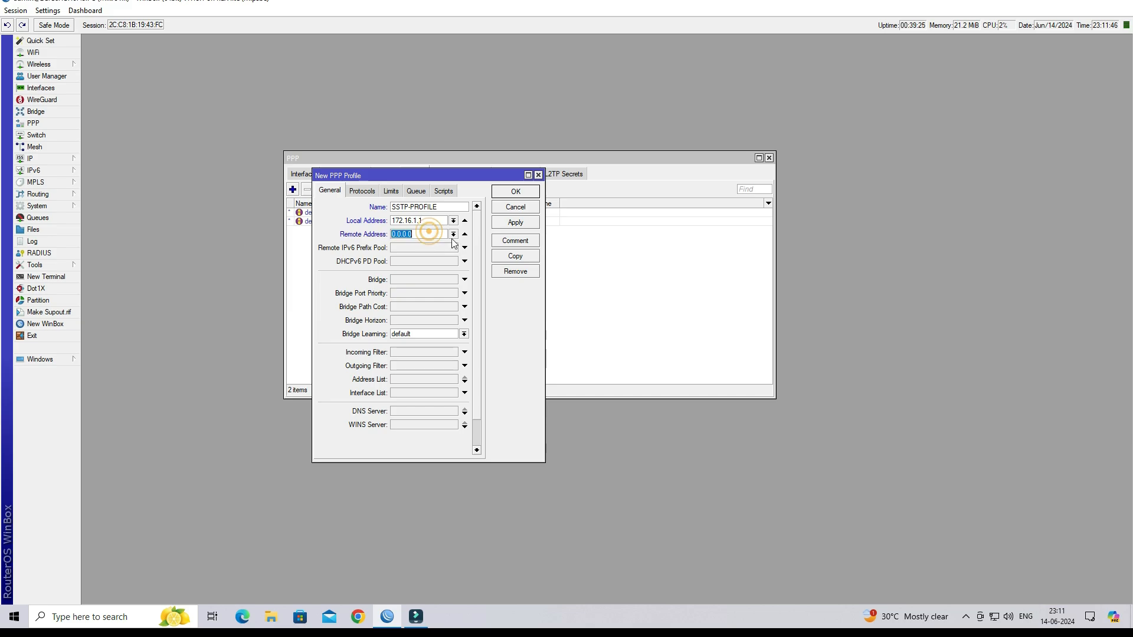
click(453, 234)
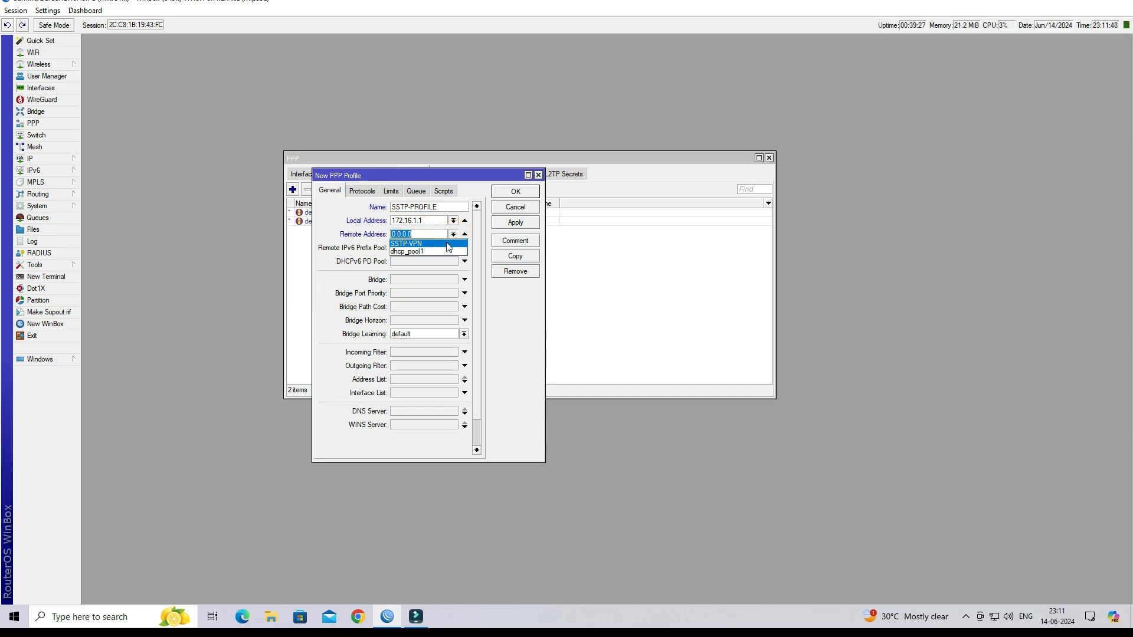
click(445, 243)
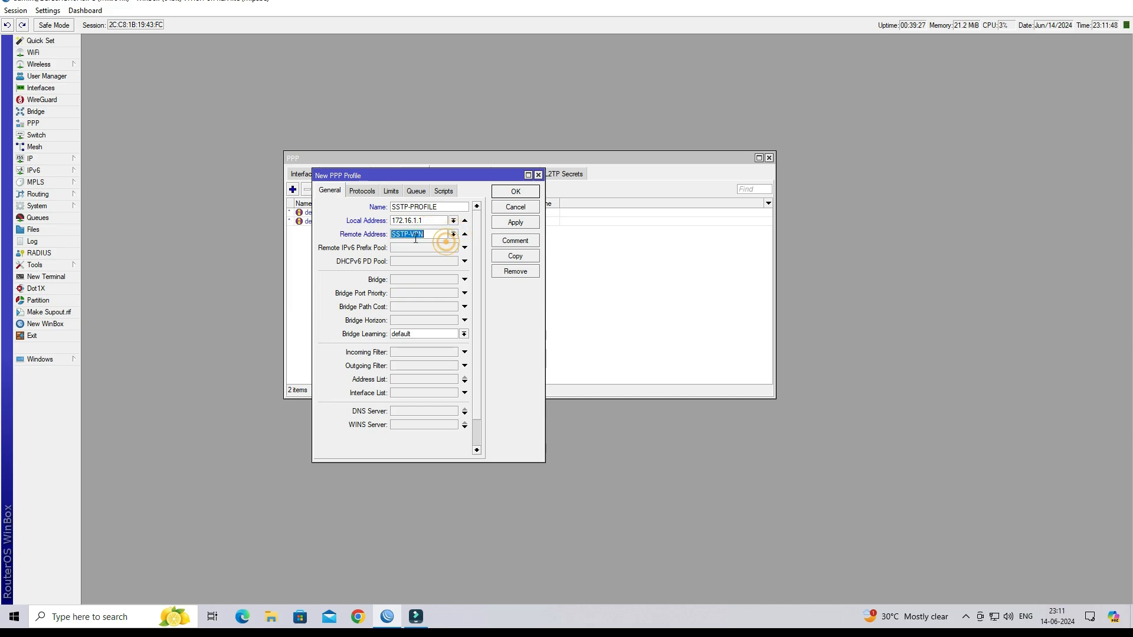
click(515, 222)
click(515, 195)
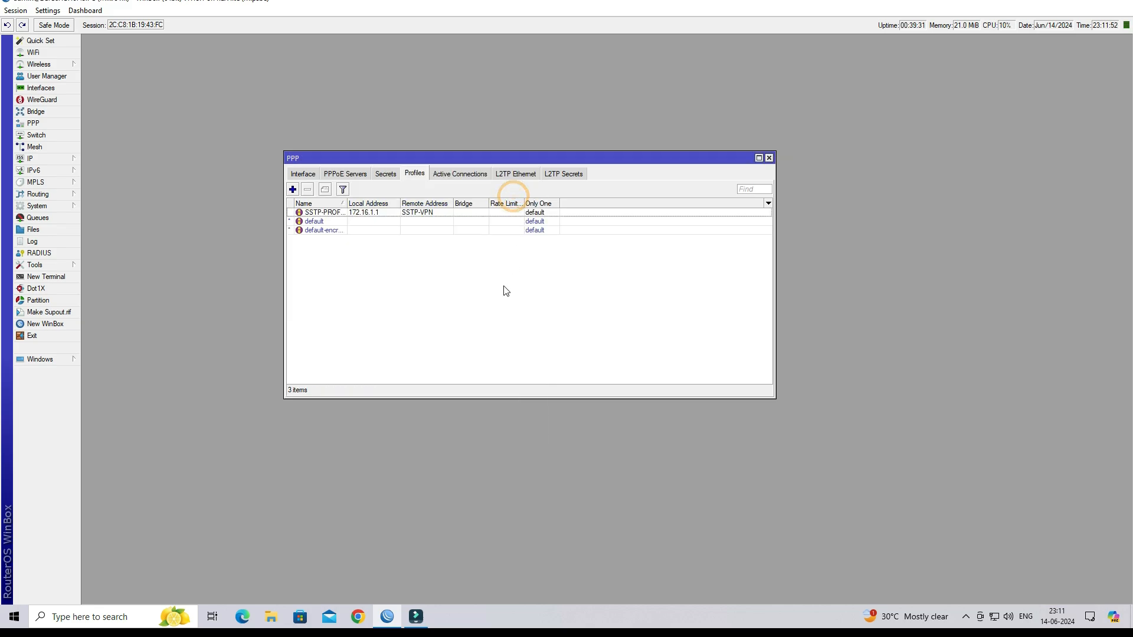
- Check the new SSTP-PROFILE in the list and switch to PPP secrets
click(378, 228)
click(374, 213)
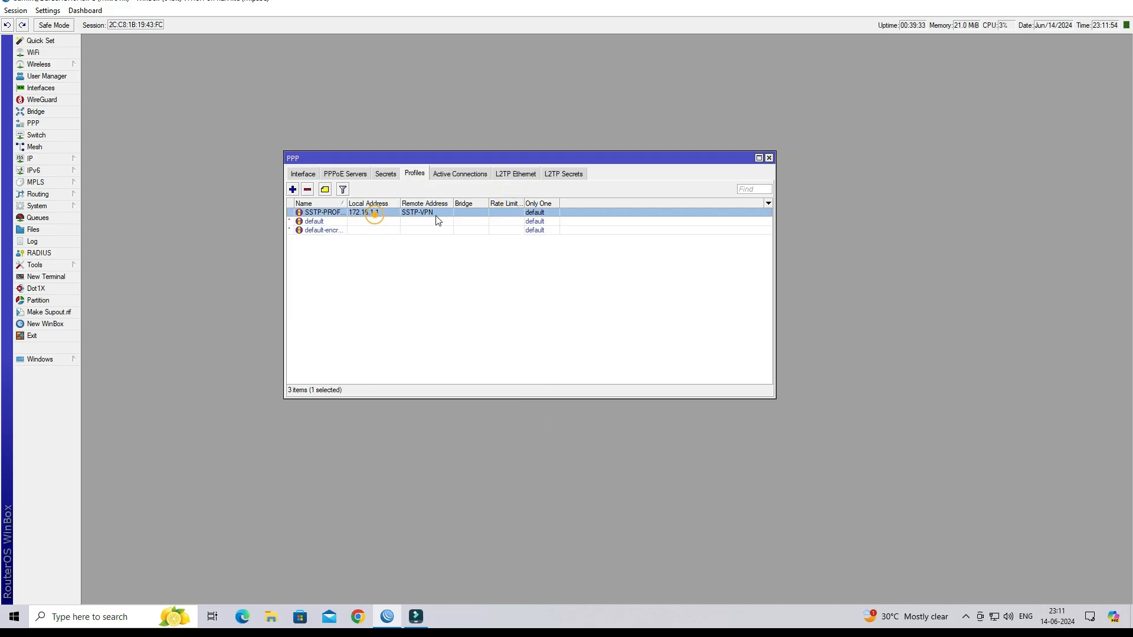
click(384, 177)
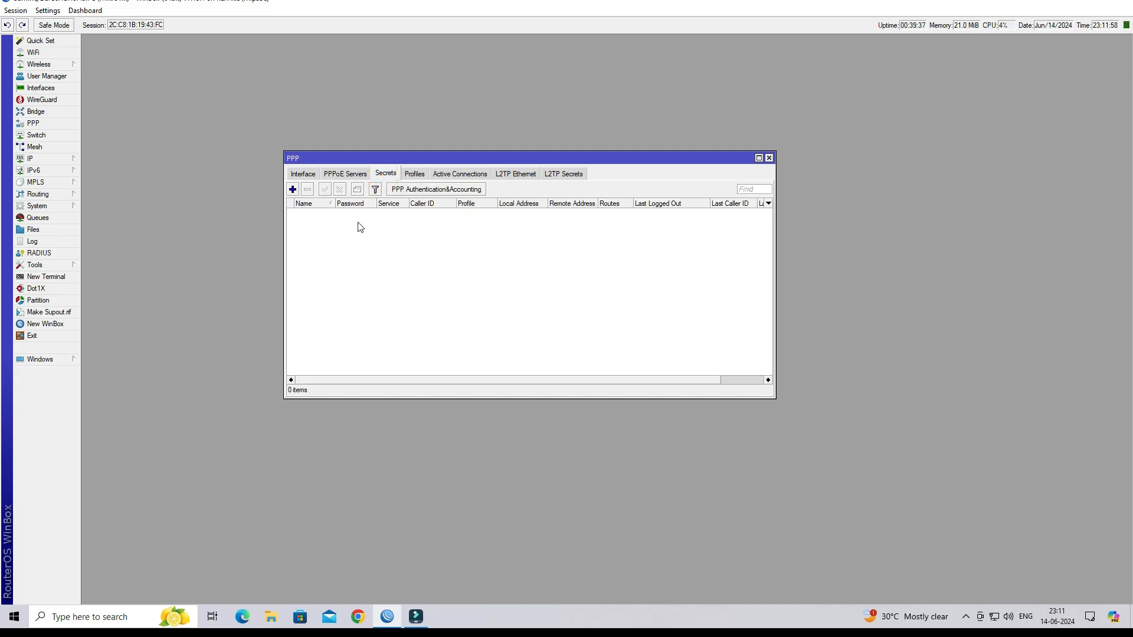
- Add a new PPP secret and enter the VPN user name and password
click(293, 189)
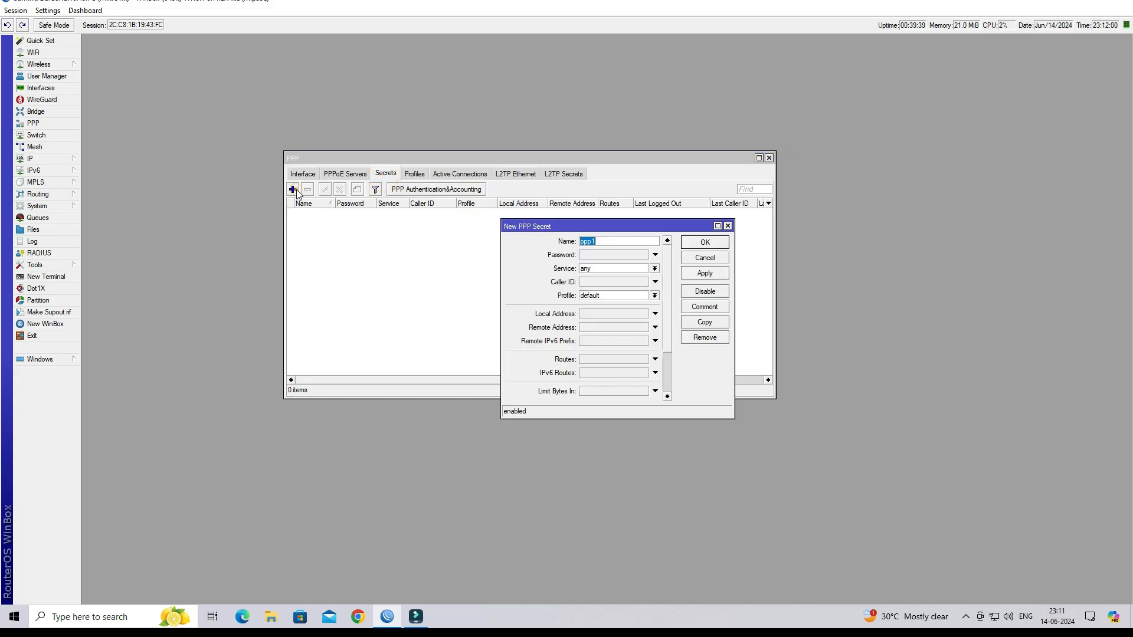
click(613, 240)
drag(619, 241, 569, 237)
click(584, 254)
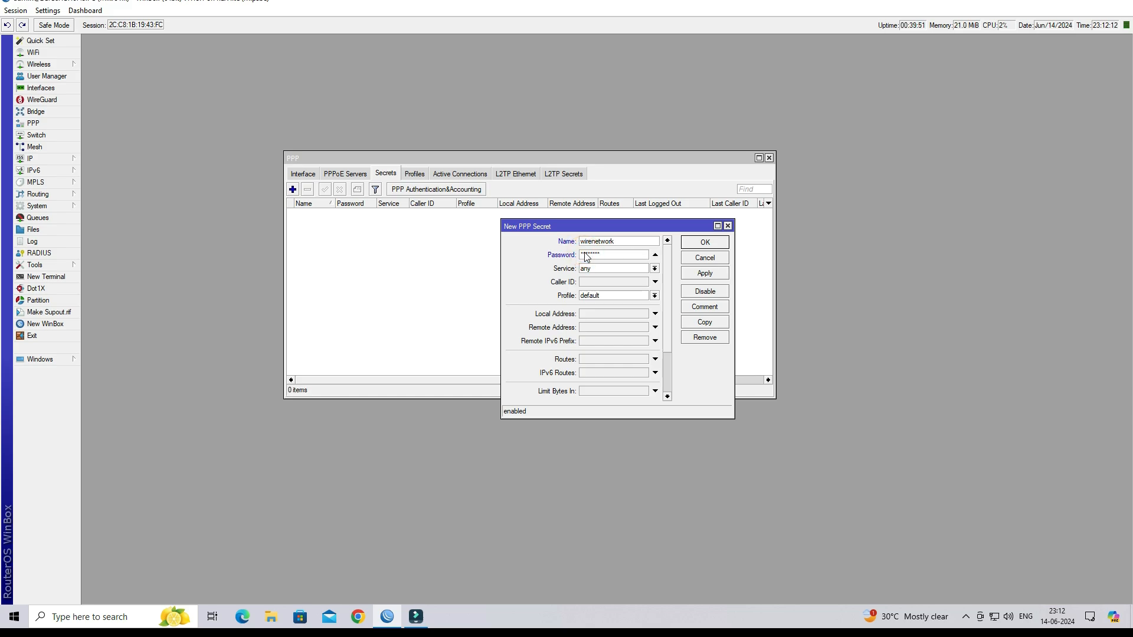
- Limit the secret to service sstp with profile SSTP-PROFILE, save it, and close PPP
click(596, 272)
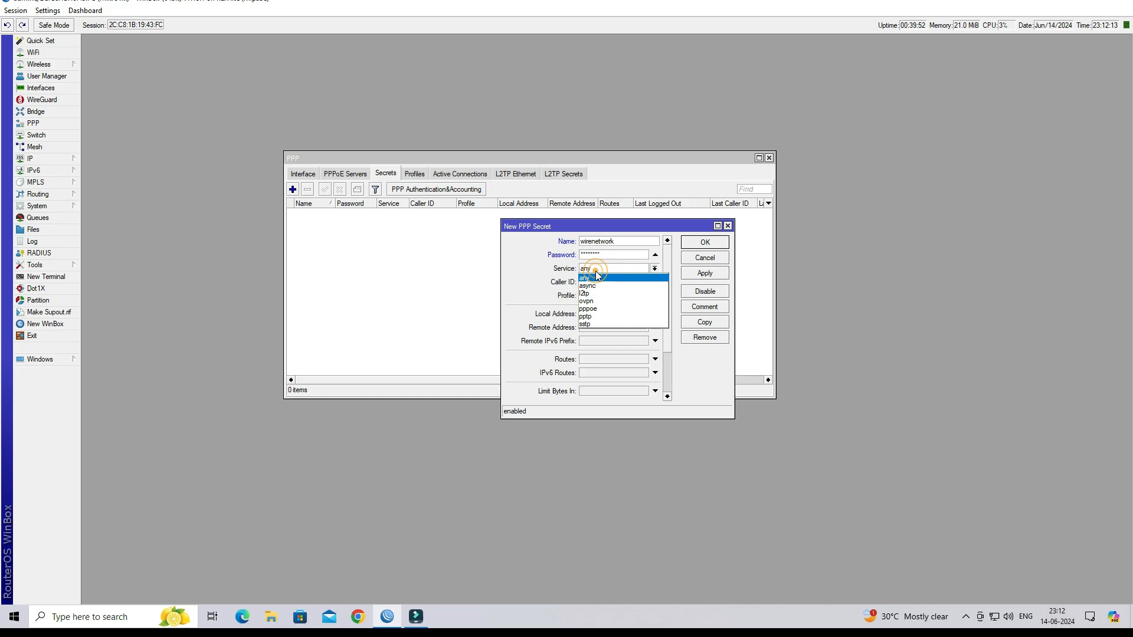
click(601, 325)
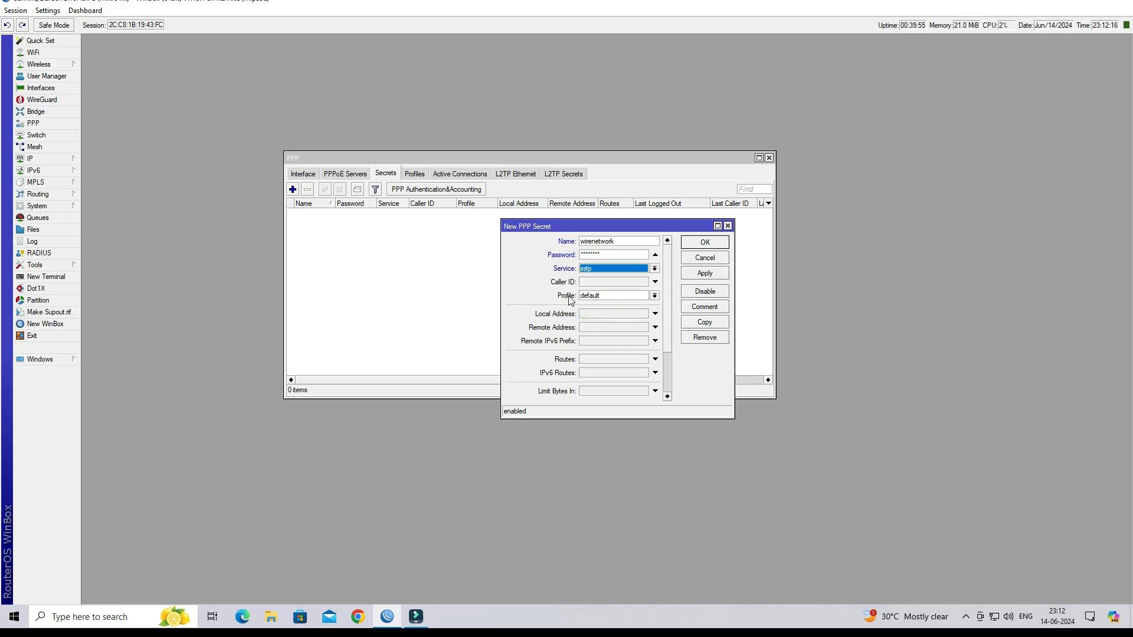
click(595, 296)
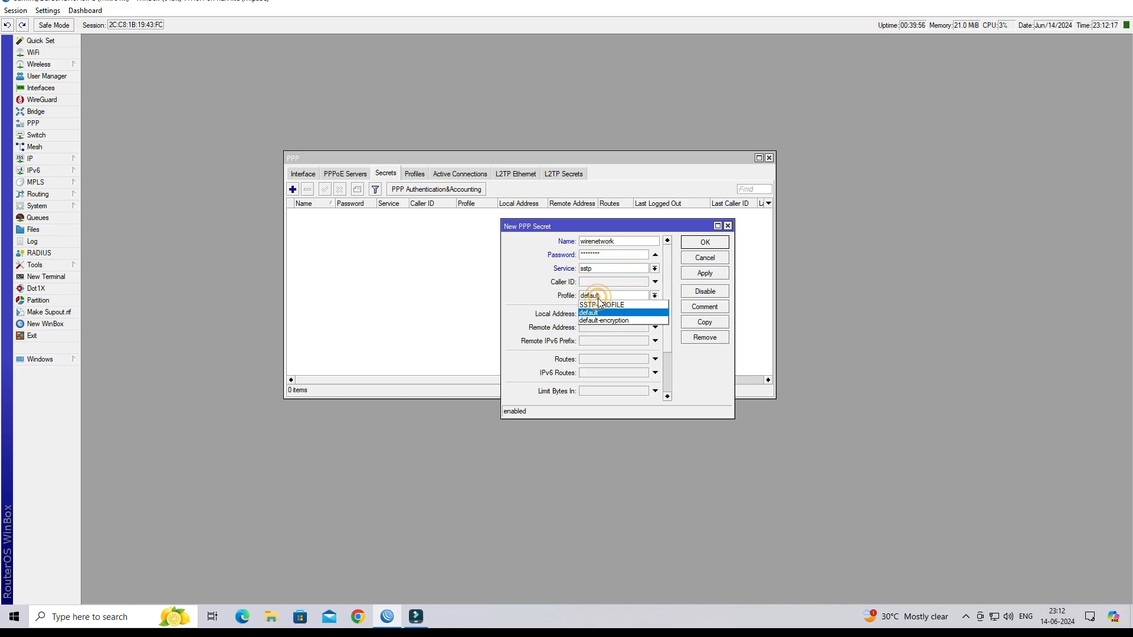
click(630, 306)
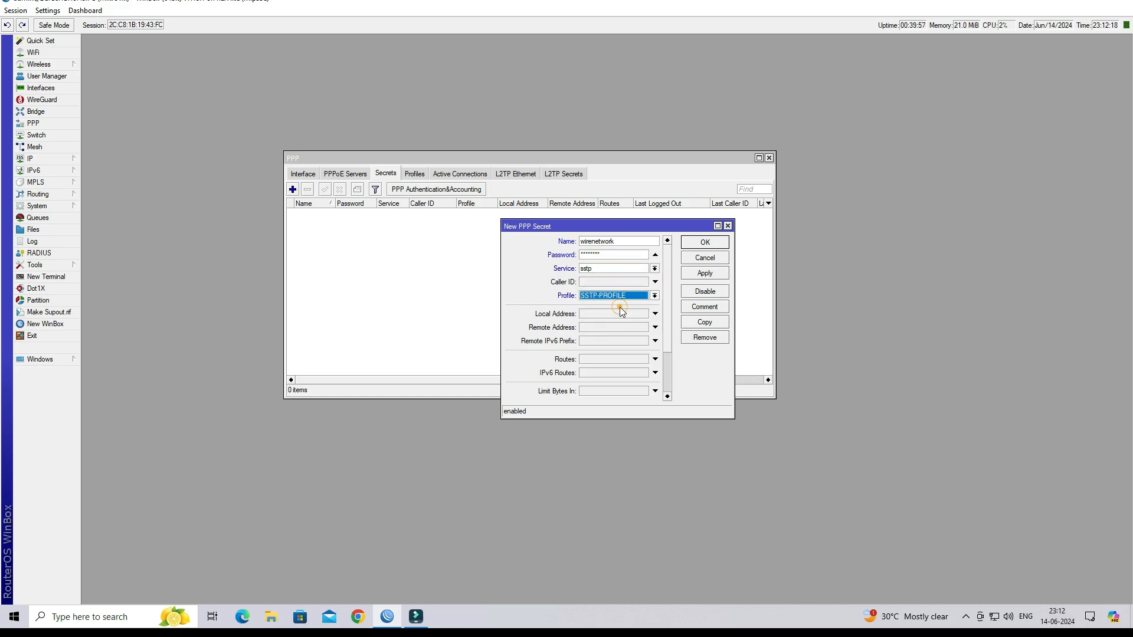
click(702, 276)
click(705, 243)
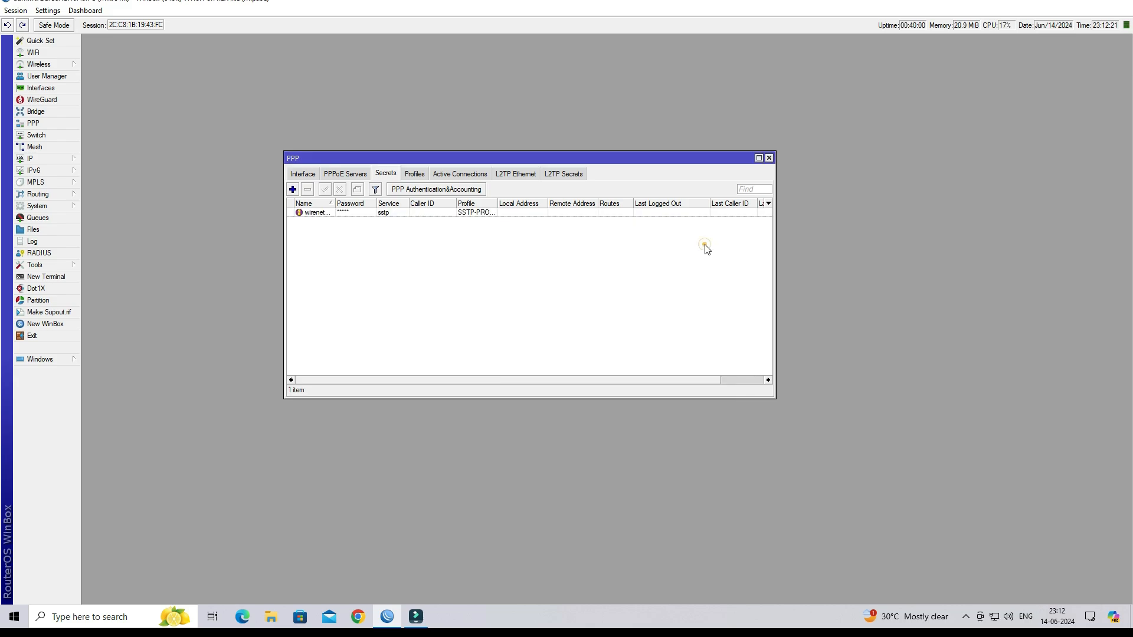
click(411, 214)
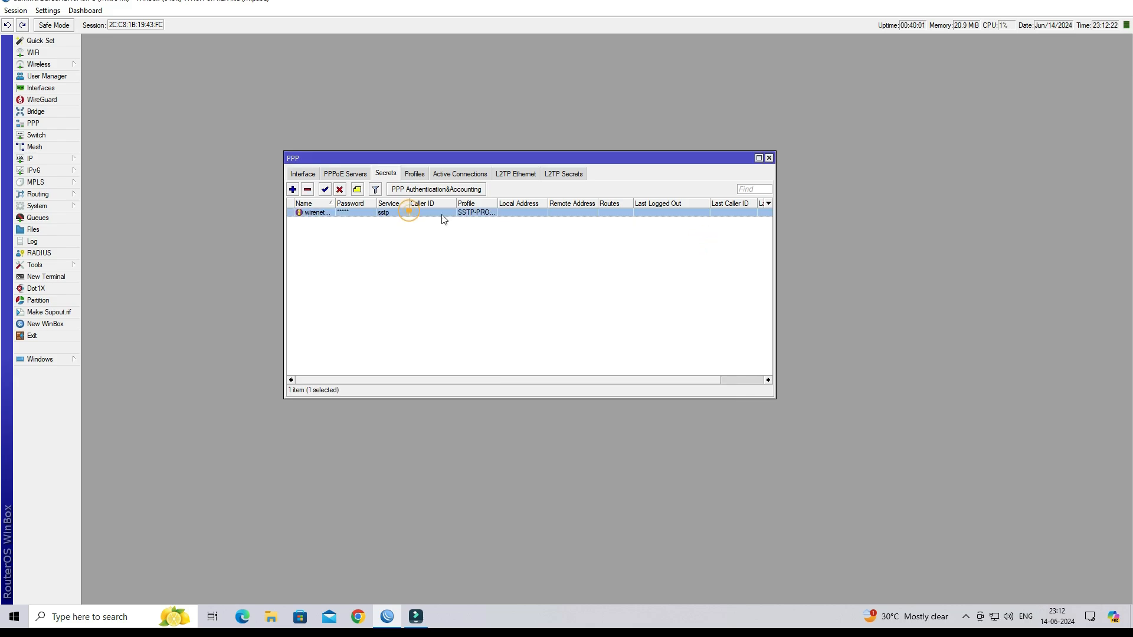
click(768, 158)
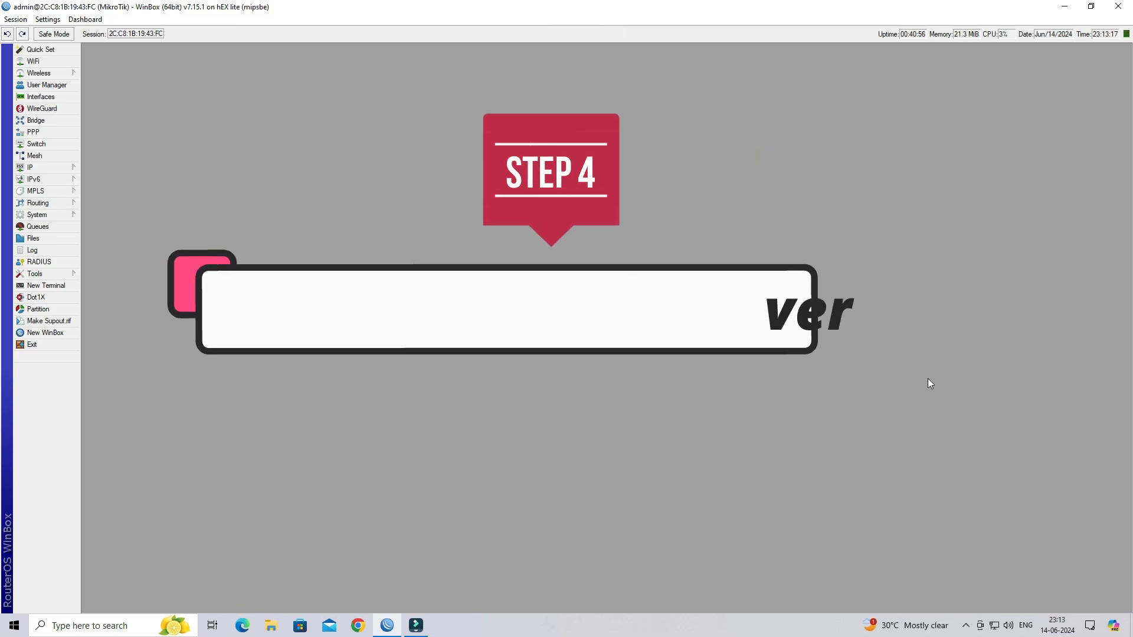
- Reopen PPP on the Interface list and bring up the SSTP Server settings
click(59, 133)
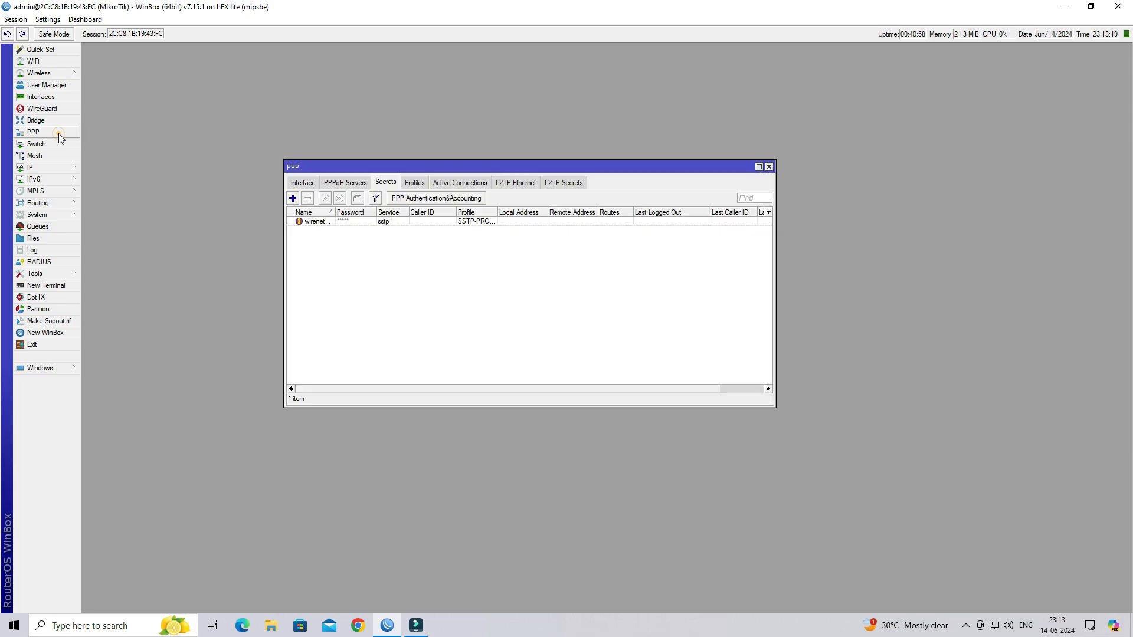
click(306, 183)
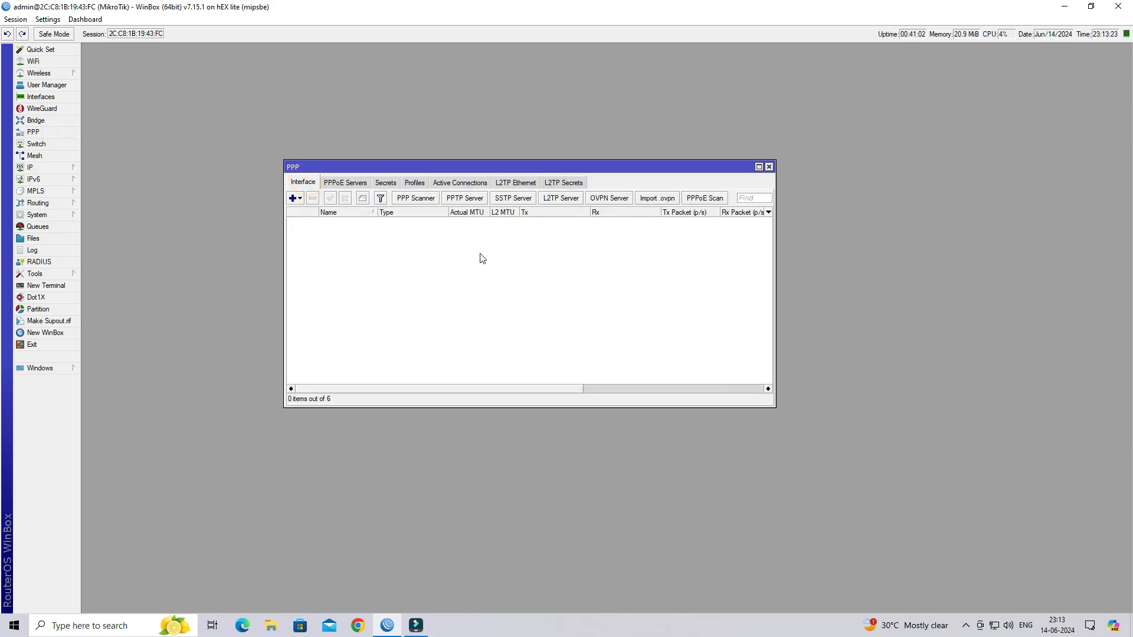
click(518, 200)
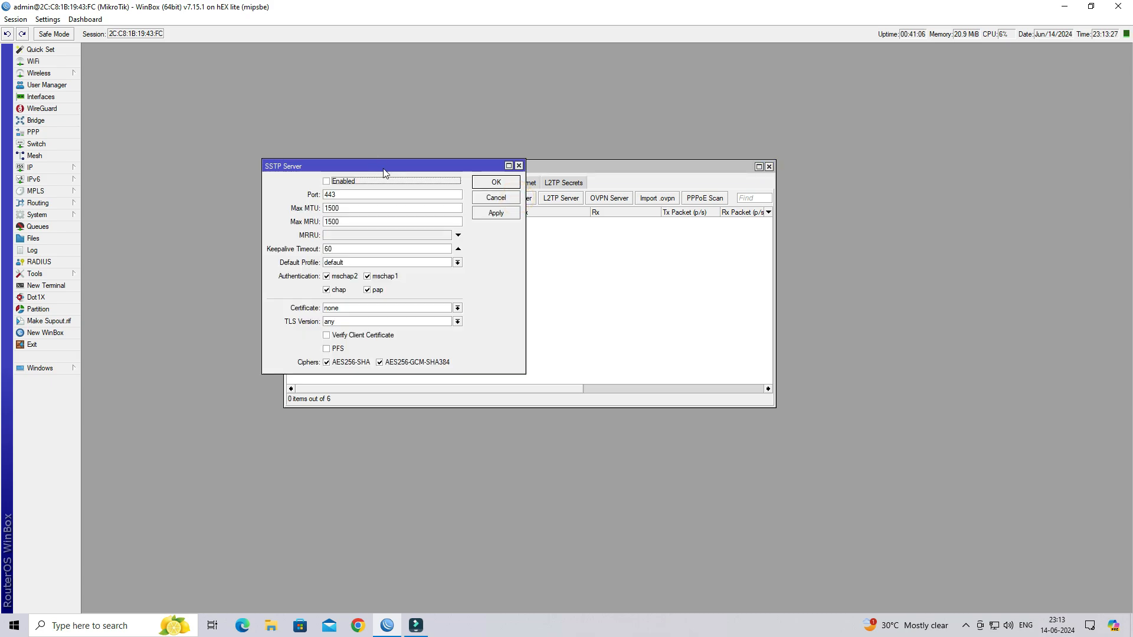
- Enable the SSTP server on port 443 with SSTP-PROFILE, SERVER-CERT and PFS, and save
drag(386, 168, 456, 206)
click(399, 221)
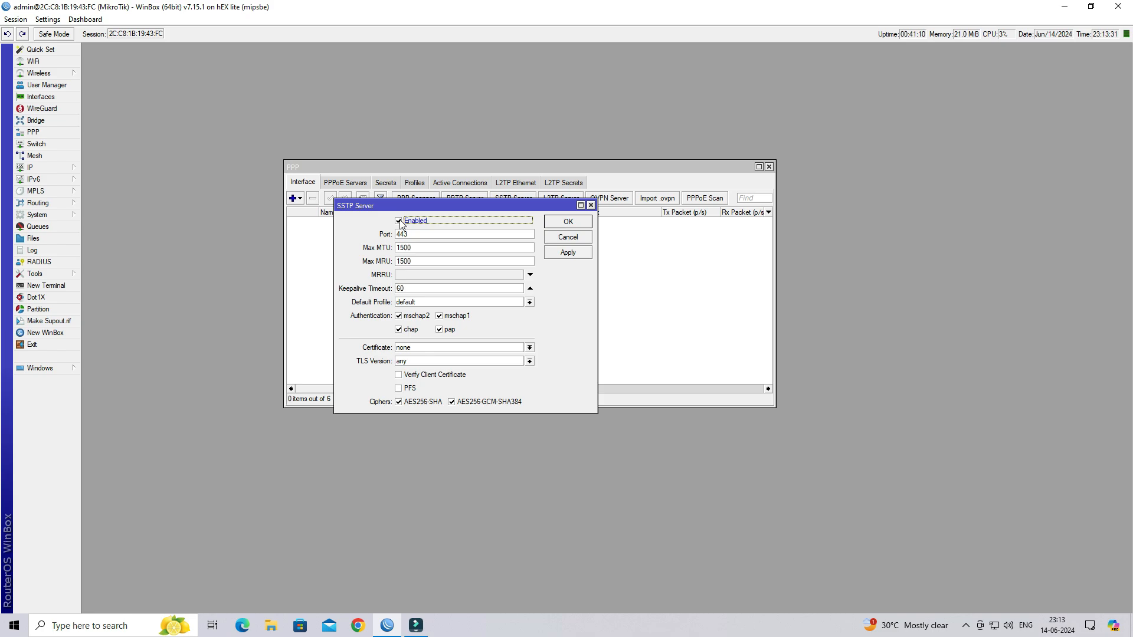
click(430, 303)
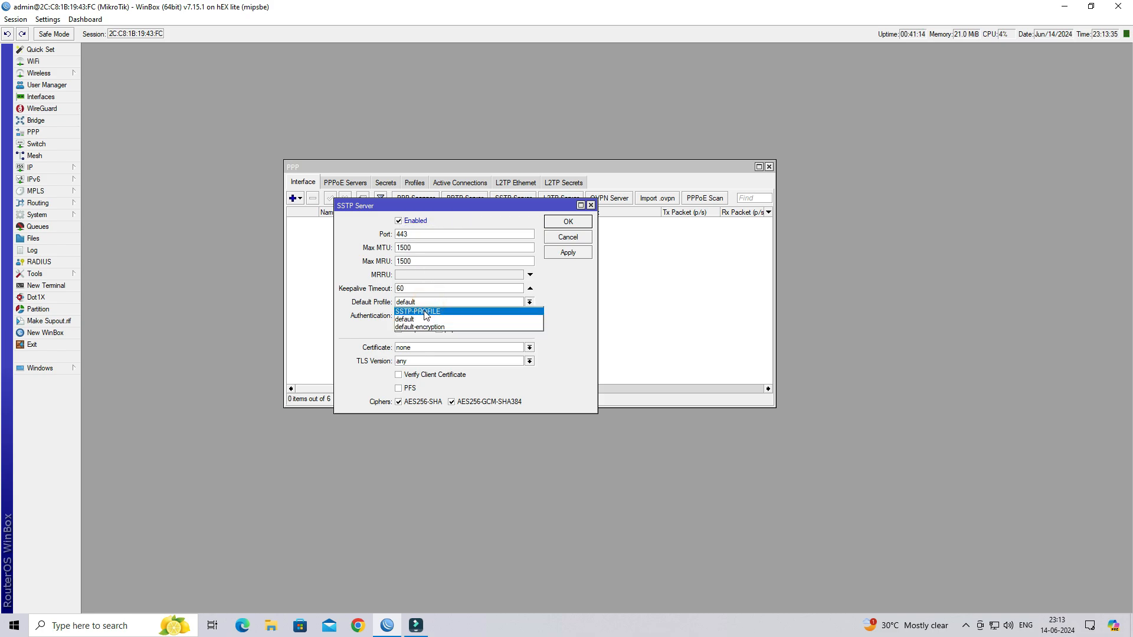
click(424, 313)
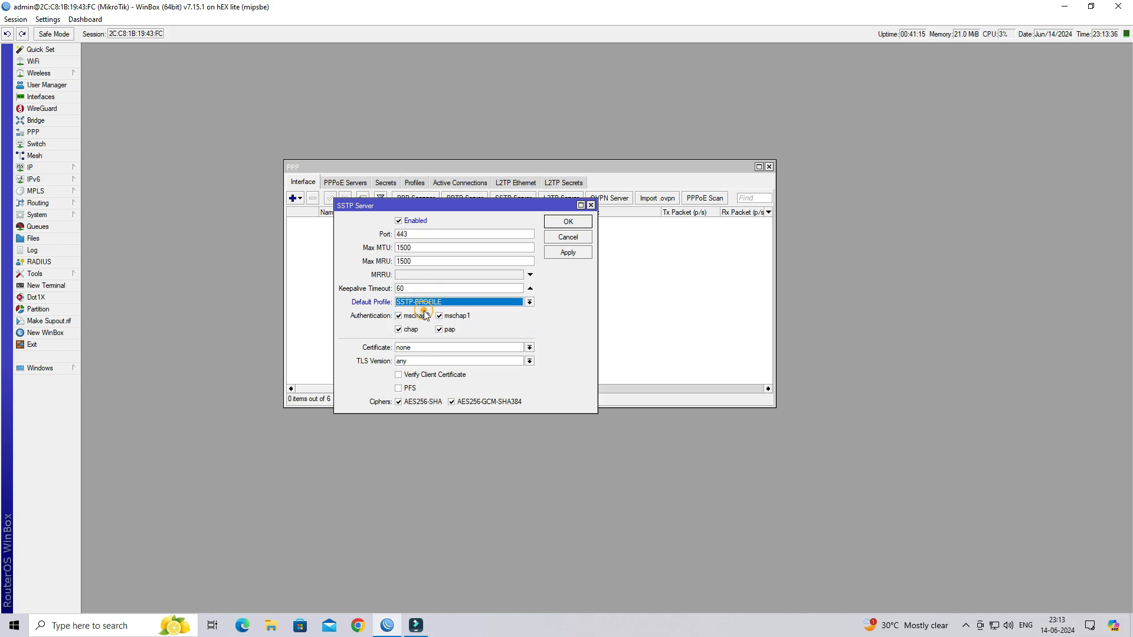
click(430, 352)
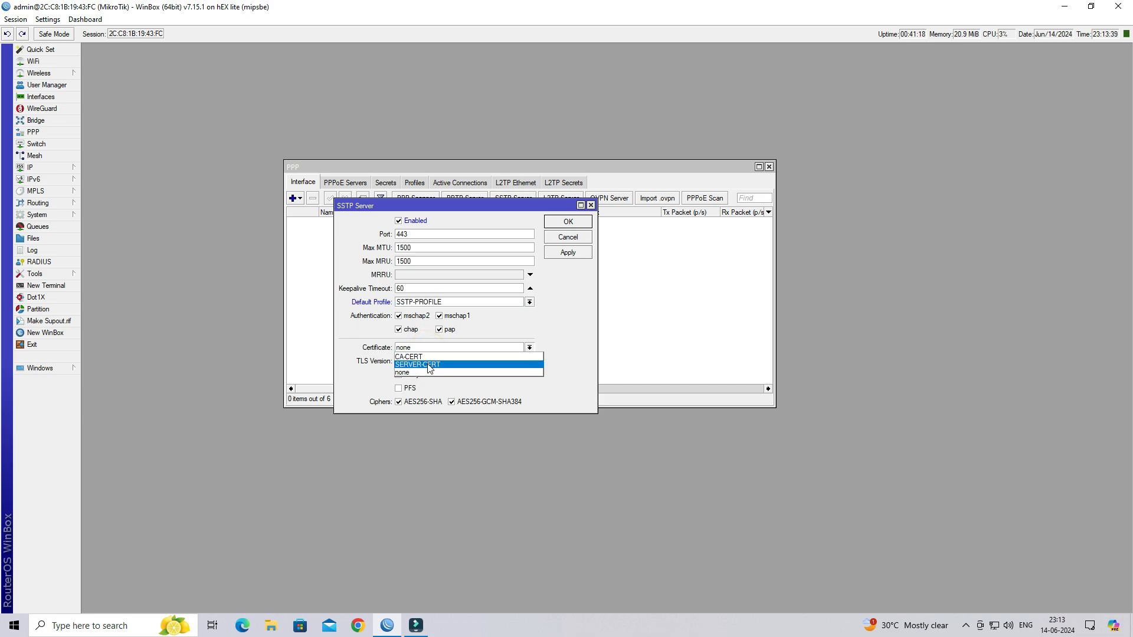
click(428, 365)
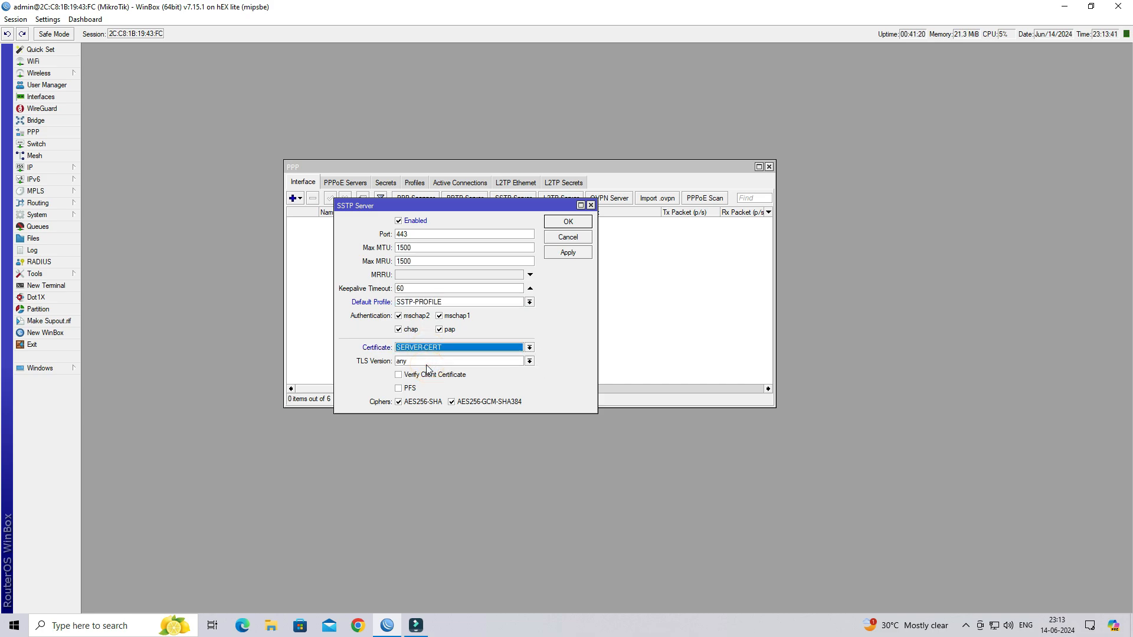
click(401, 389)
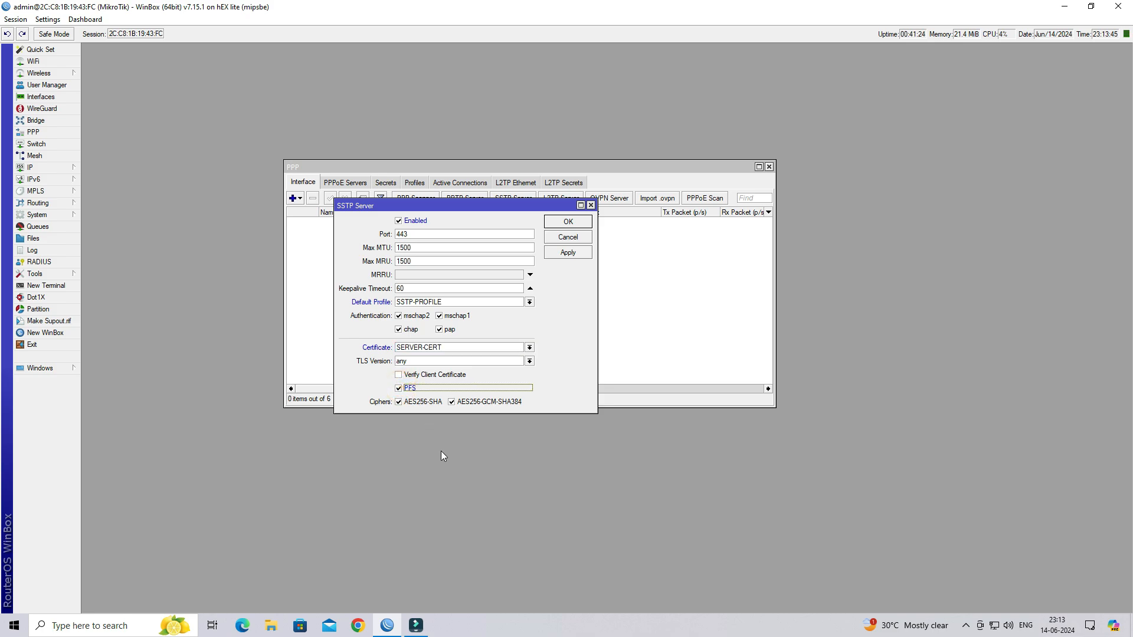
click(566, 255)
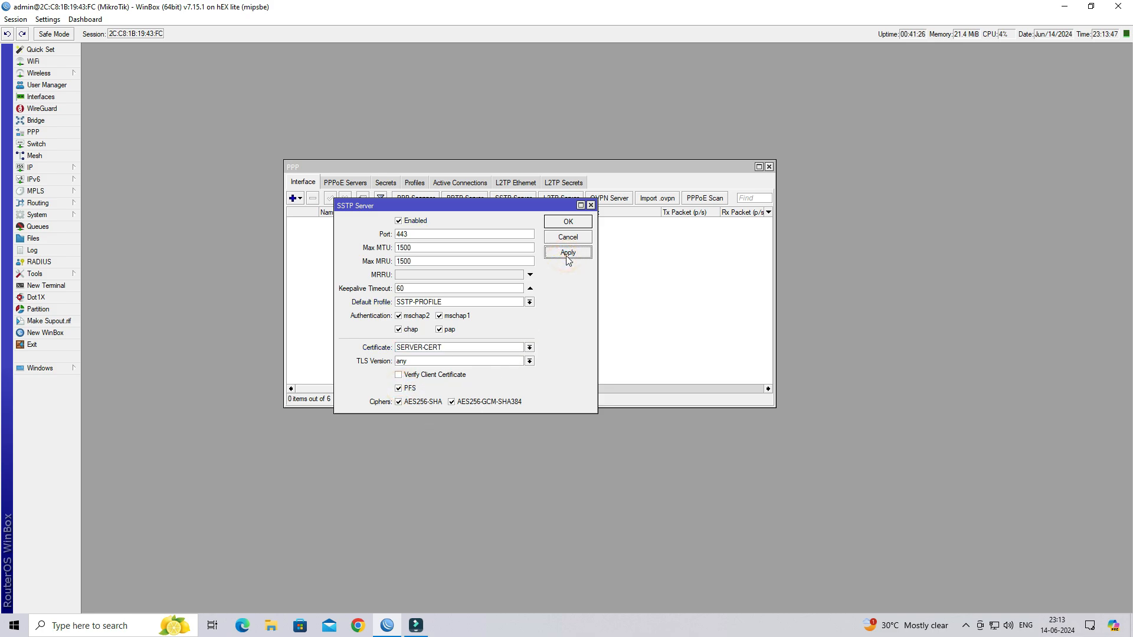
click(567, 222)
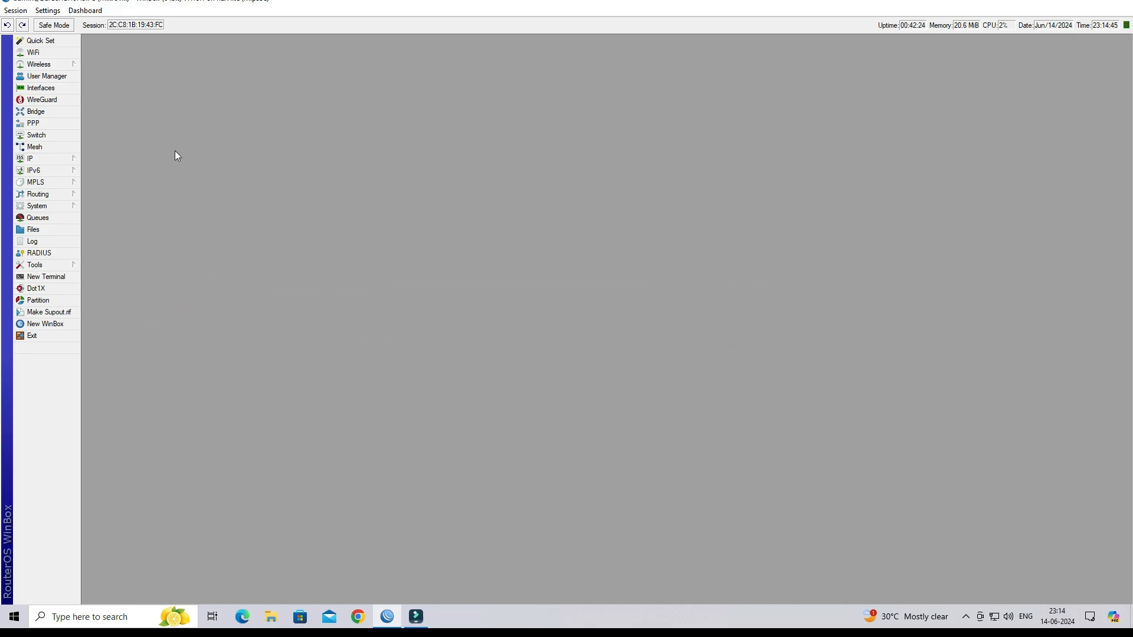
- Open the IP Firewall Filter Rules list and start a new rule
click(56, 158)
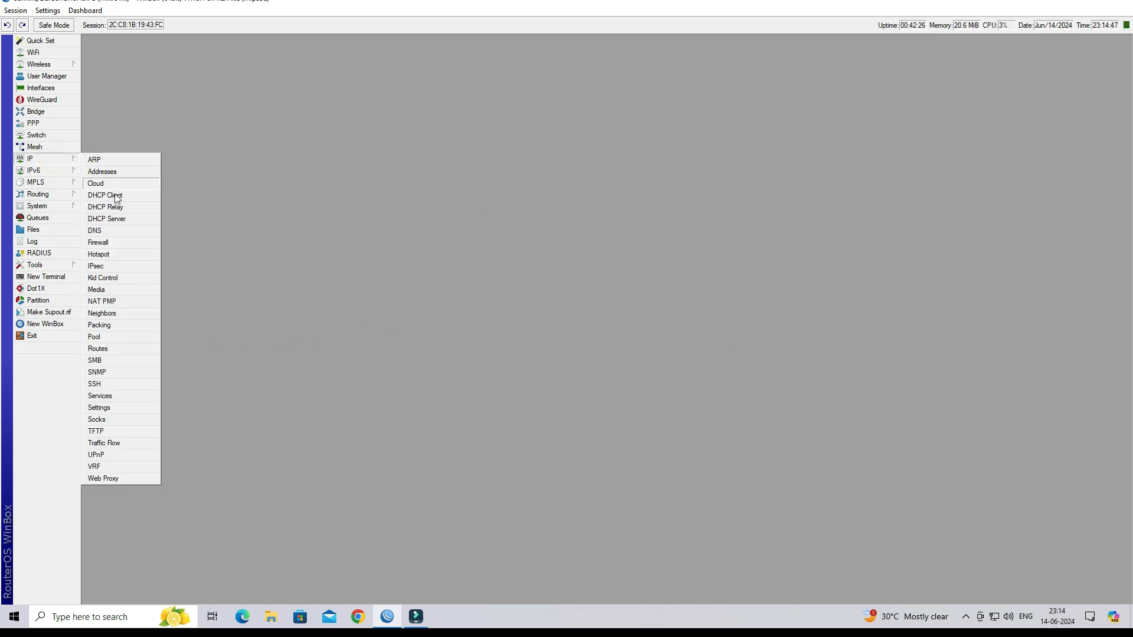
click(133, 244)
drag(254, 130, 330, 149)
click(278, 157)
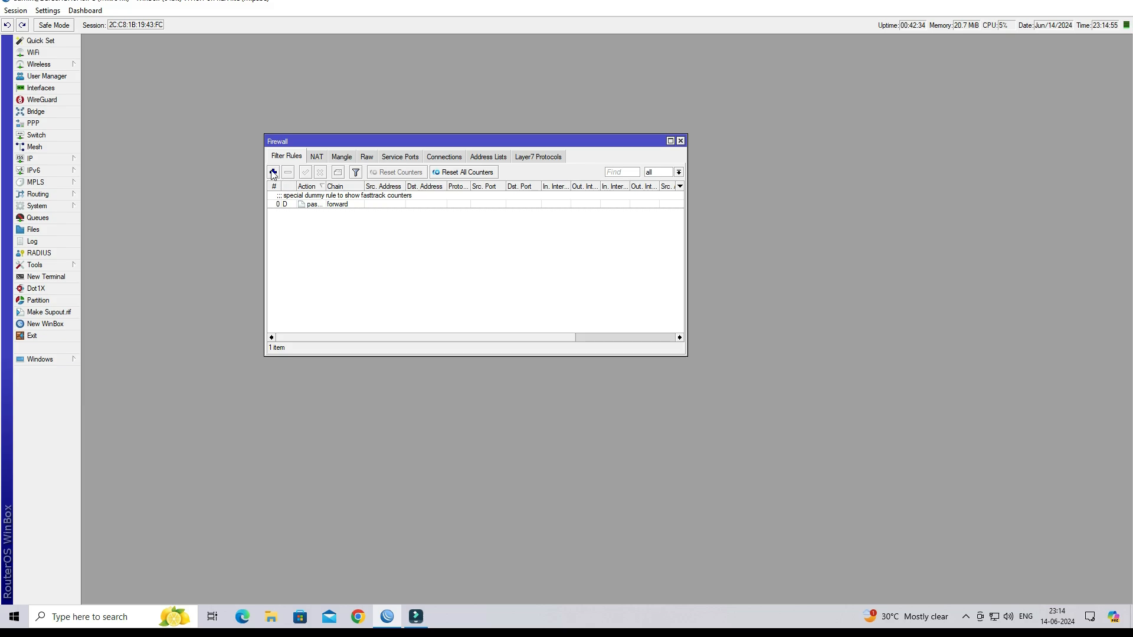
click(272, 173)
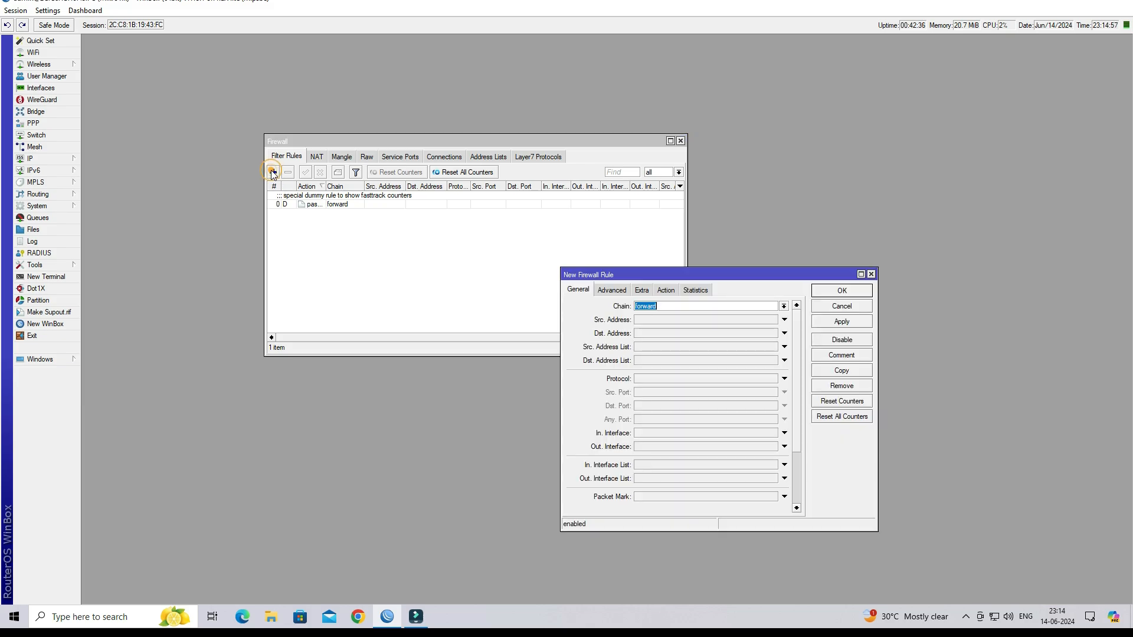
drag(698, 279, 612, 227)
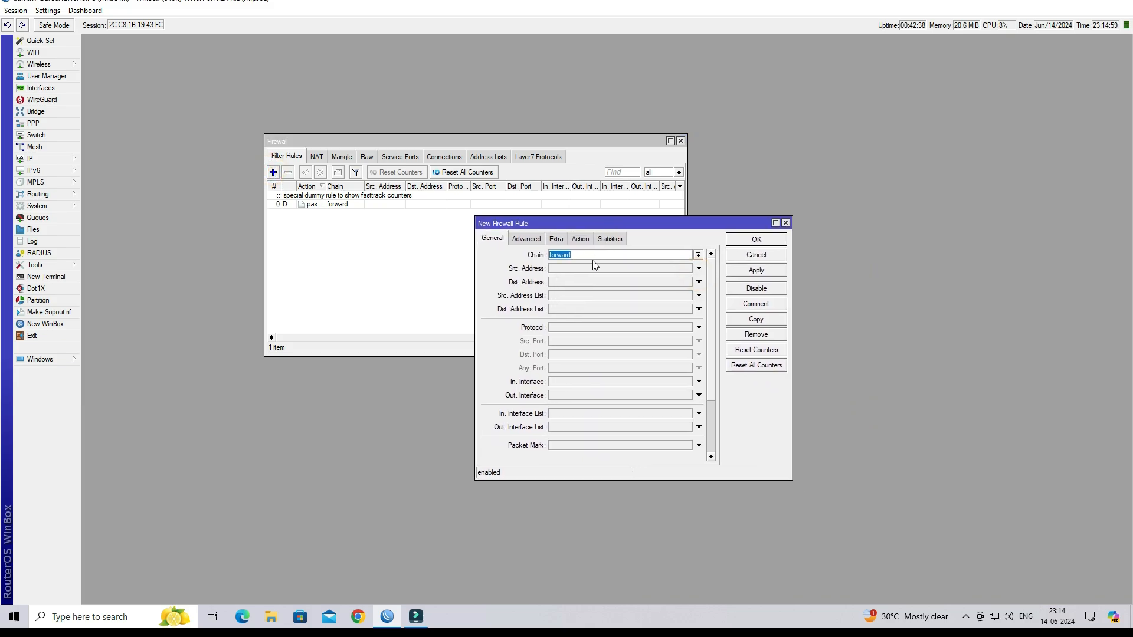
- Set the new rule to chain input, protocol tcp, destination port 443
click(699, 256)
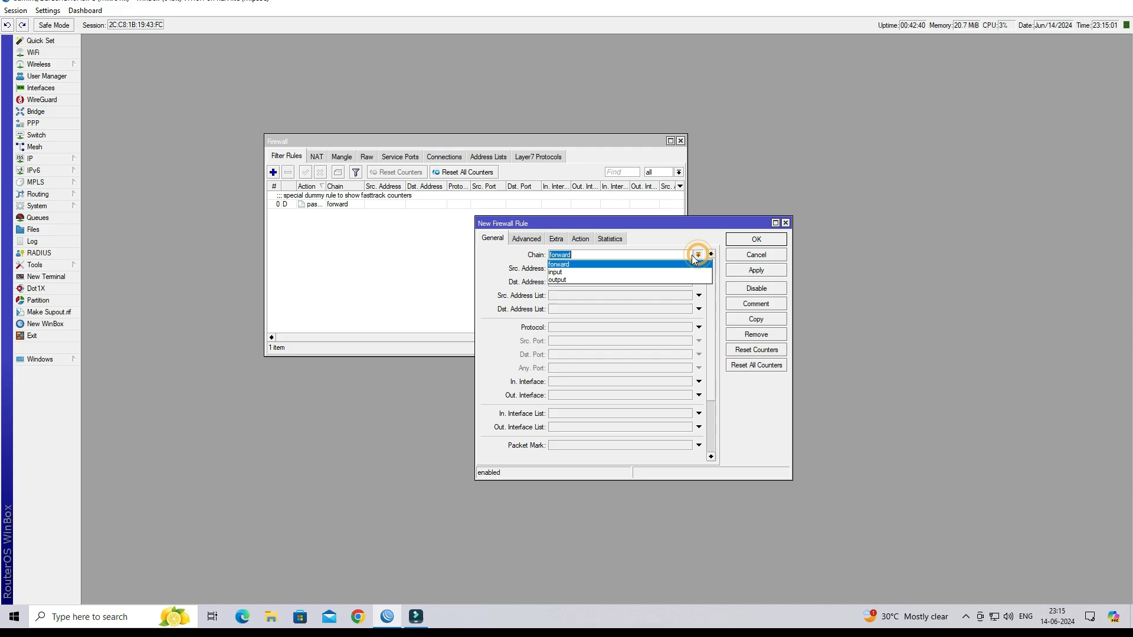
click(627, 273)
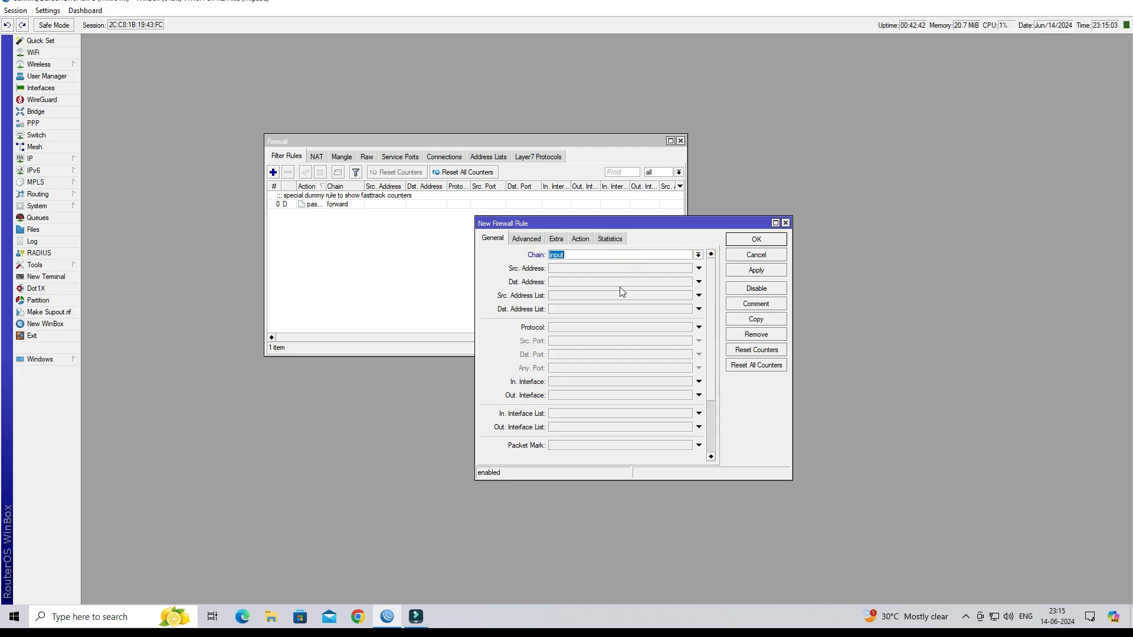
click(613, 326)
click(597, 327)
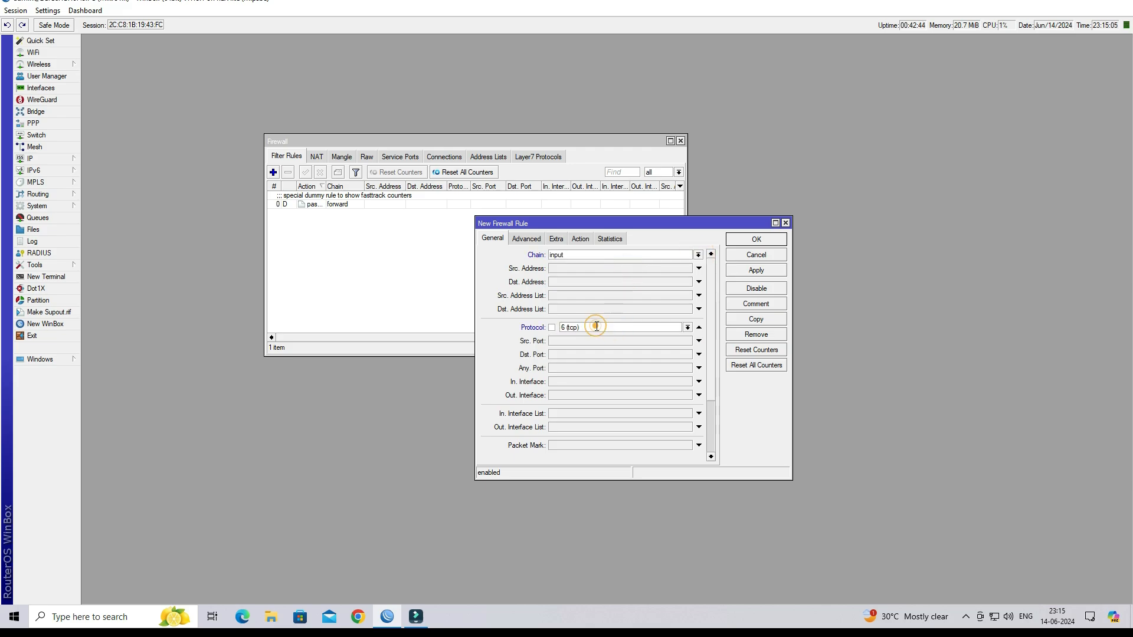
click(590, 353)
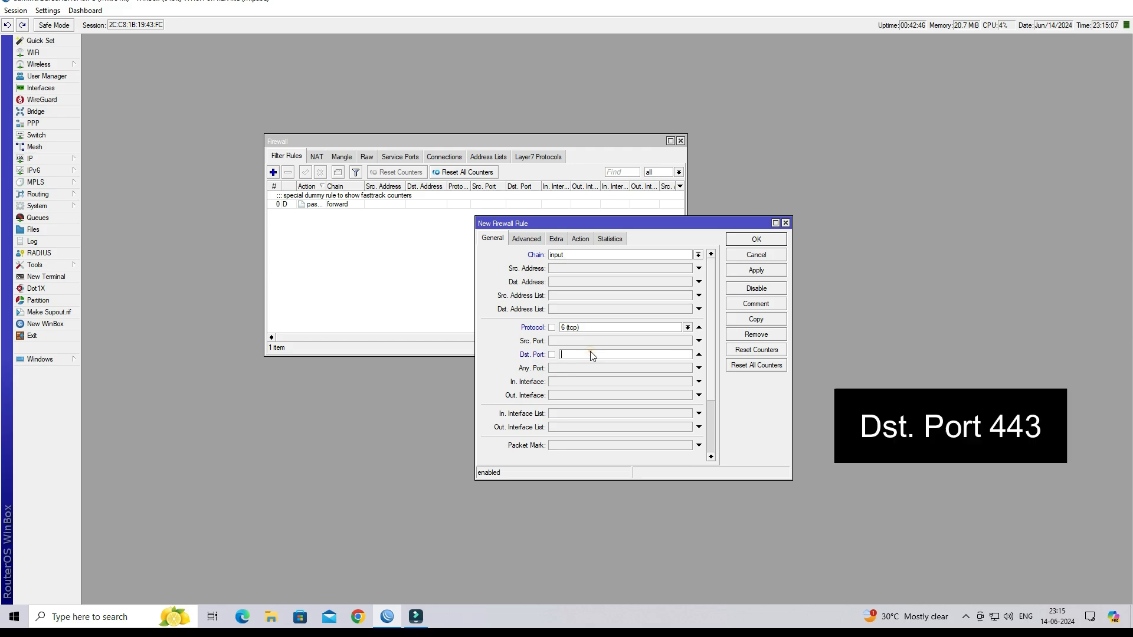
click(590, 353)
double_click(573, 353)
- Verify in the PPP SSTP Server settings that the port is 443
click(62, 122)
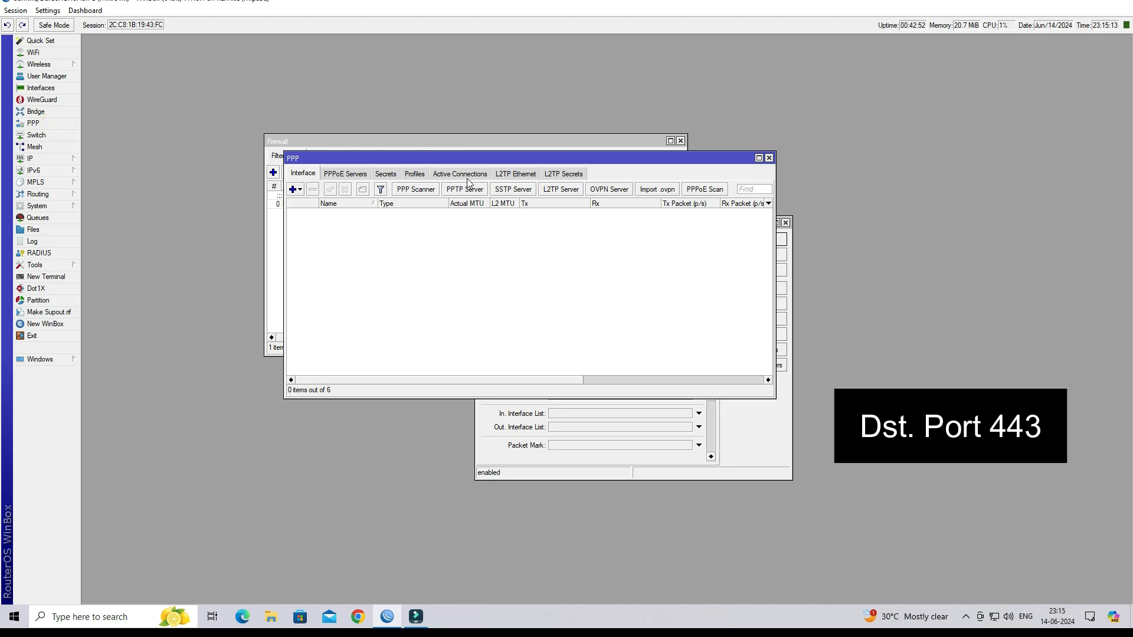
click(512, 189)
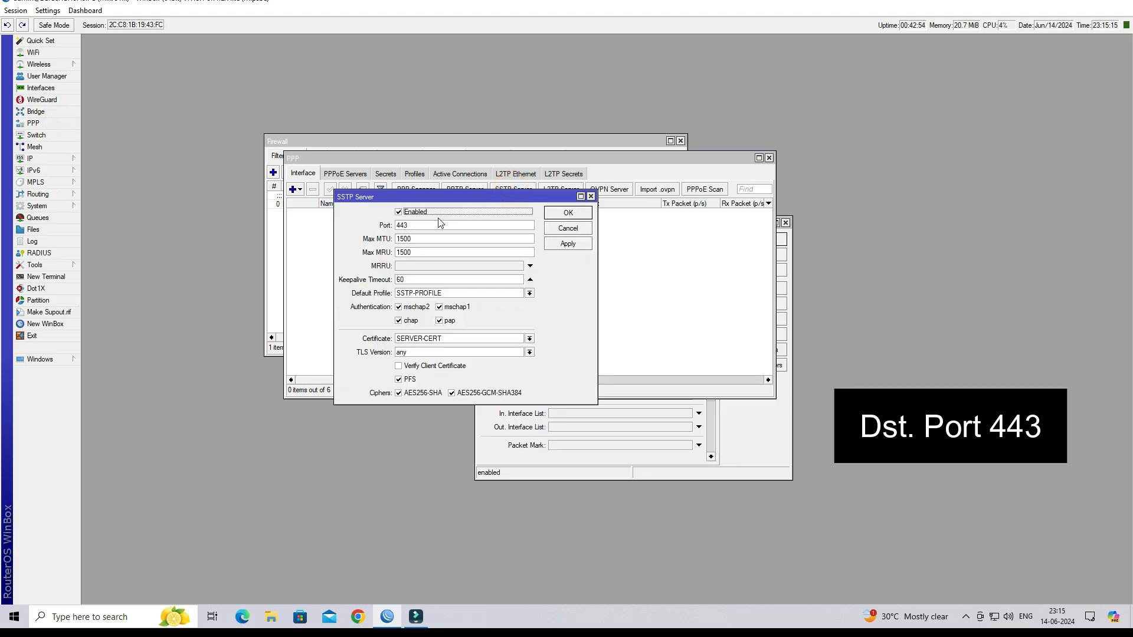
click(424, 225)
double_click(446, 226)
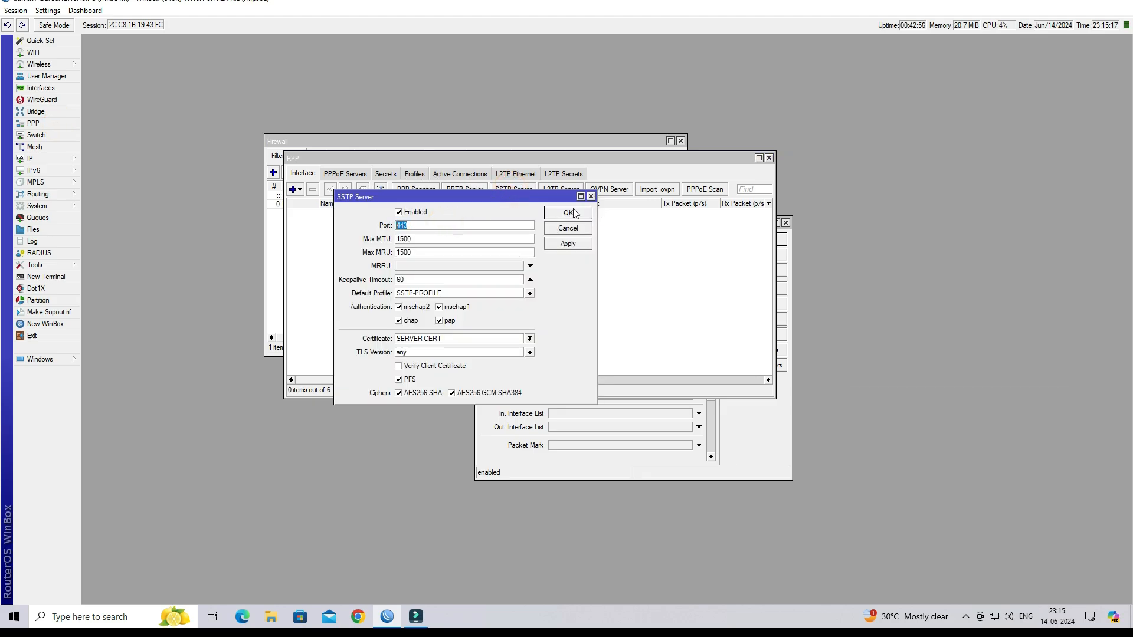
click(590, 196)
click(769, 157)
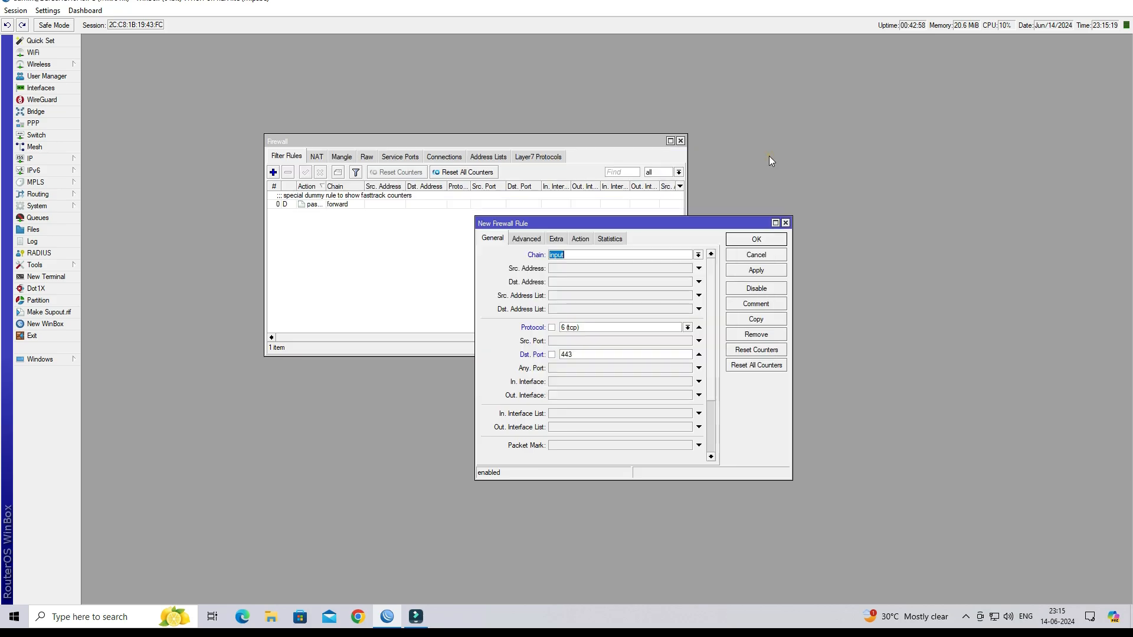
- Set the rule's action to accept and apply it
click(581, 239)
click(581, 255)
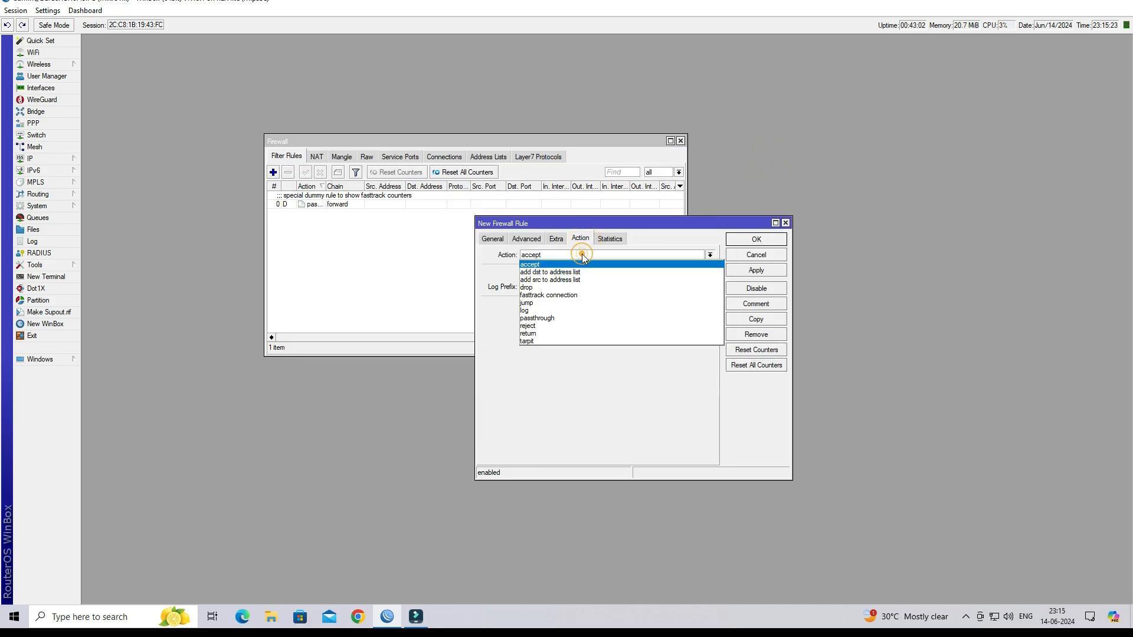
click(550, 264)
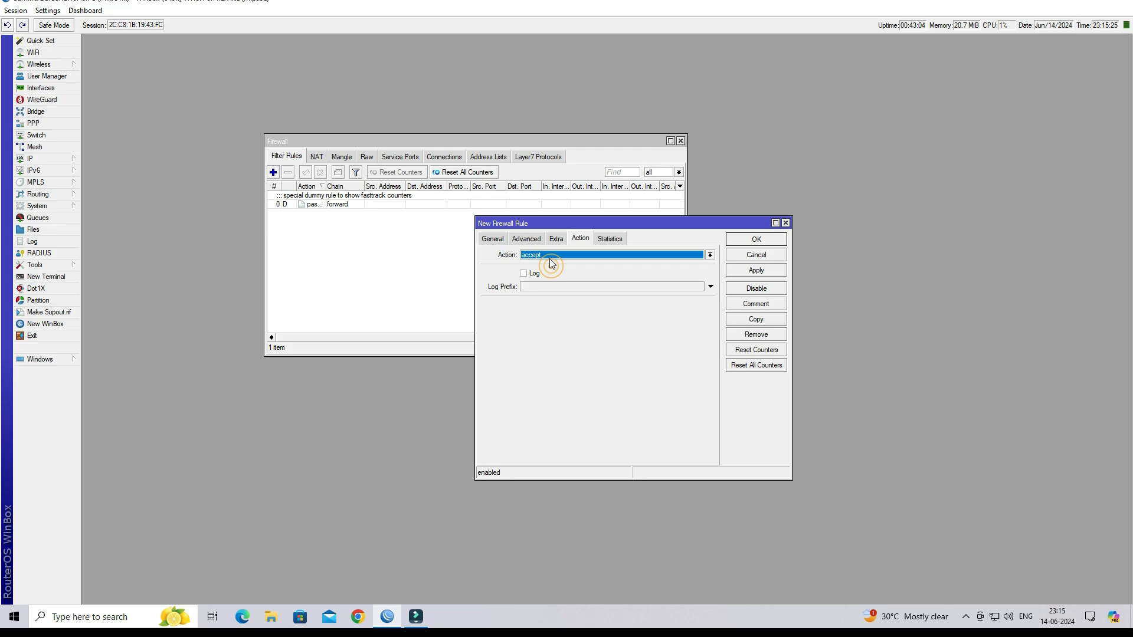
click(763, 271)
- Comment the rule 'SSTP ALLOWED', save it, and close the firewall
click(762, 305)
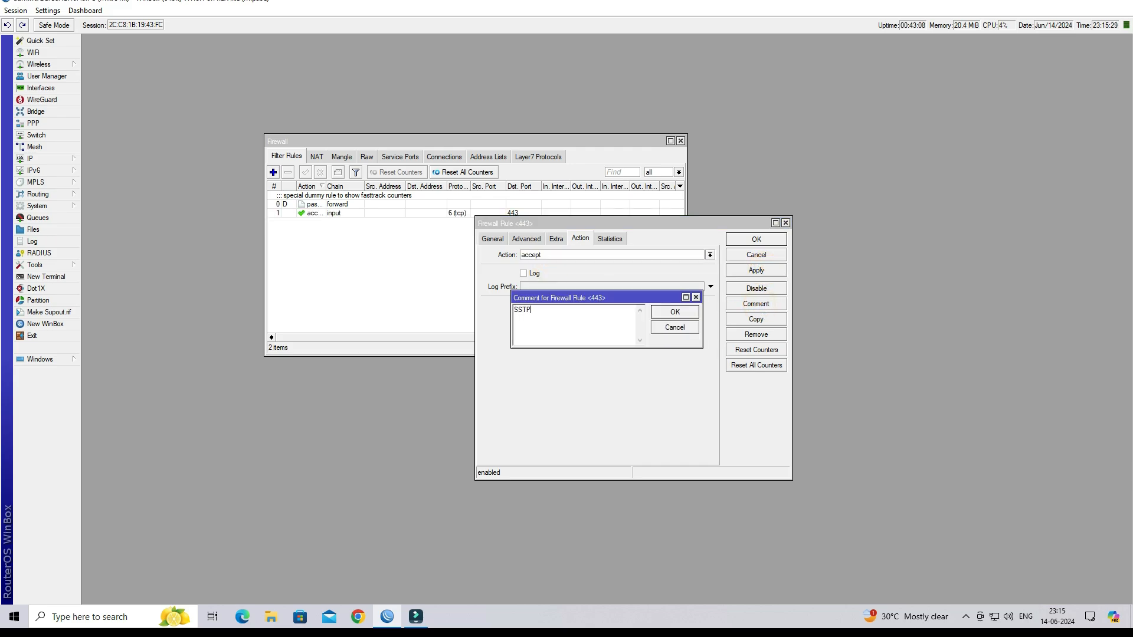
text(SSTP ALLOWED)
click(674, 311)
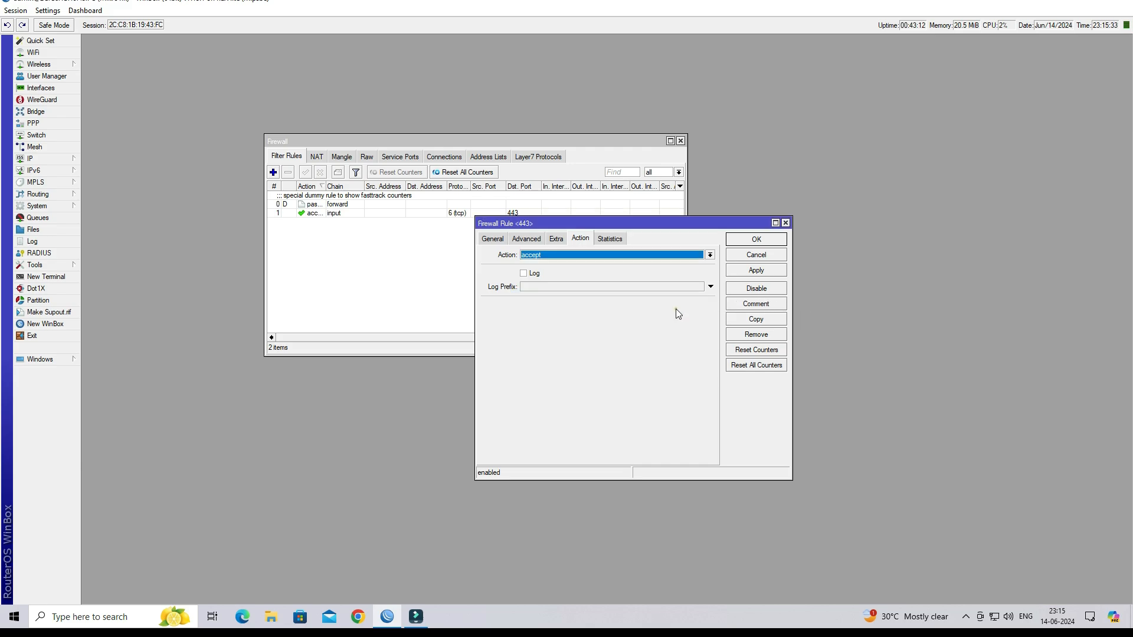
click(756, 270)
click(770, 244)
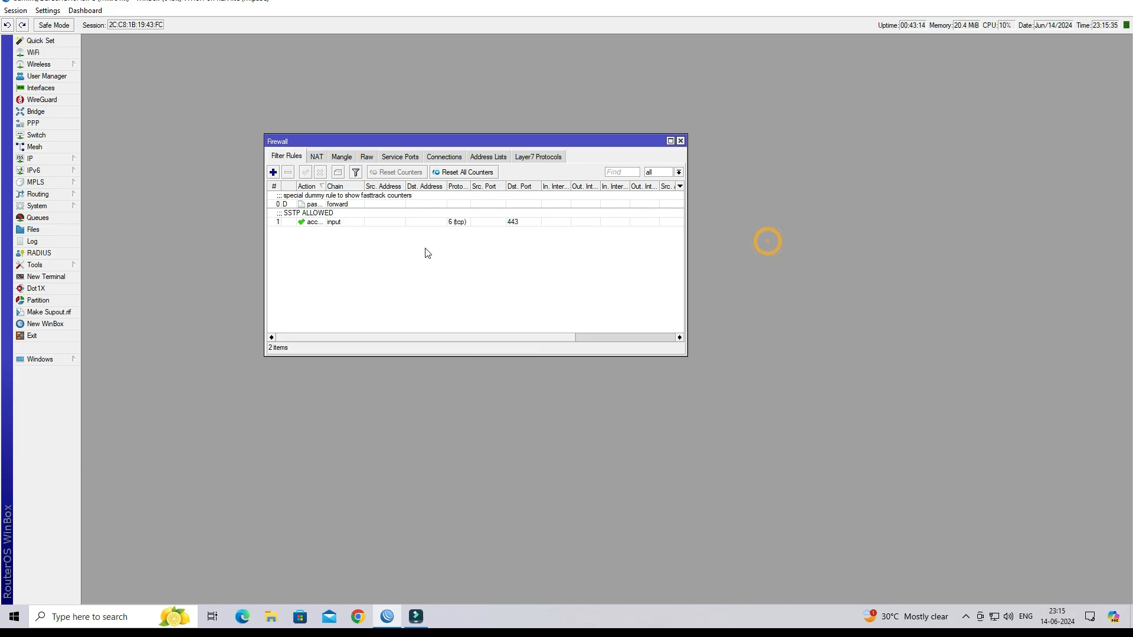
click(345, 222)
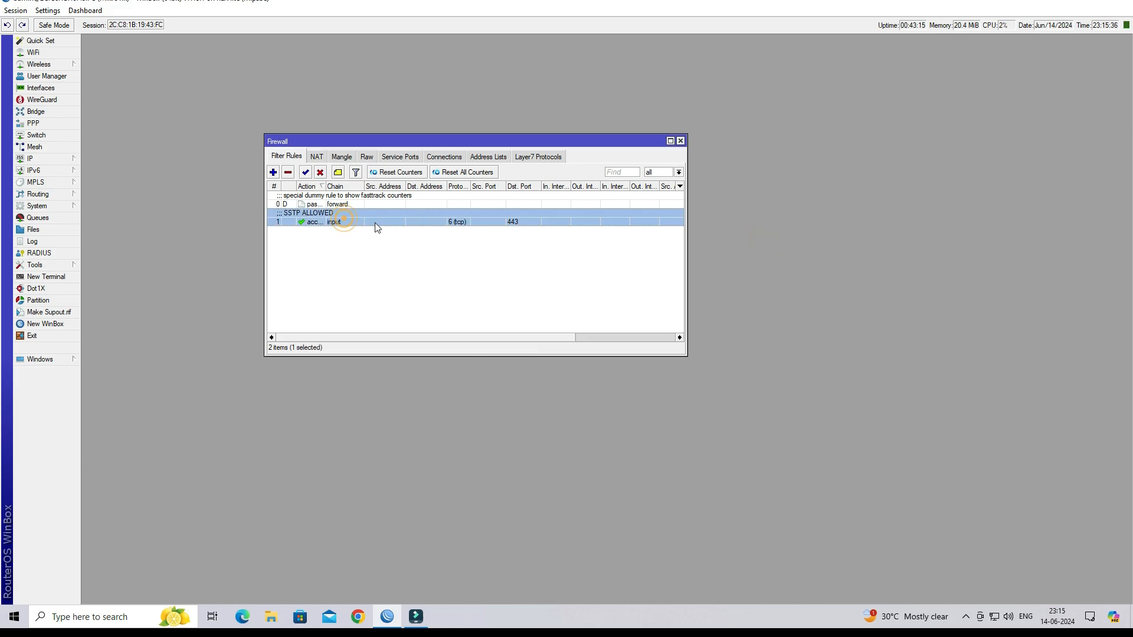
click(680, 141)
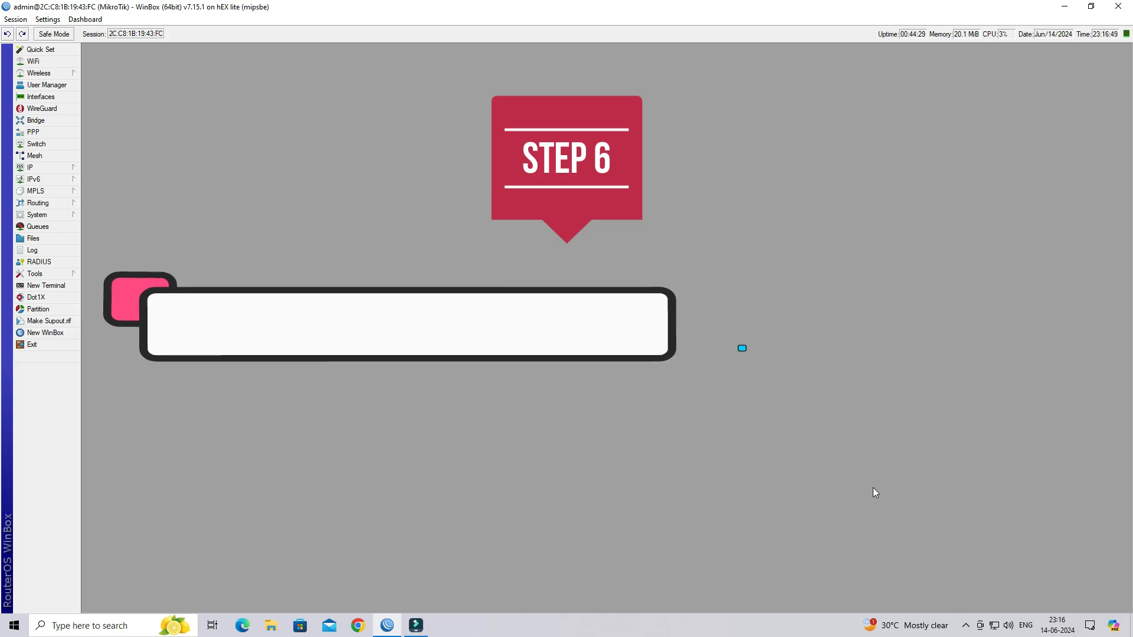
- Export the CA-CERT certificate as a PEM file named CA
click(59, 214)
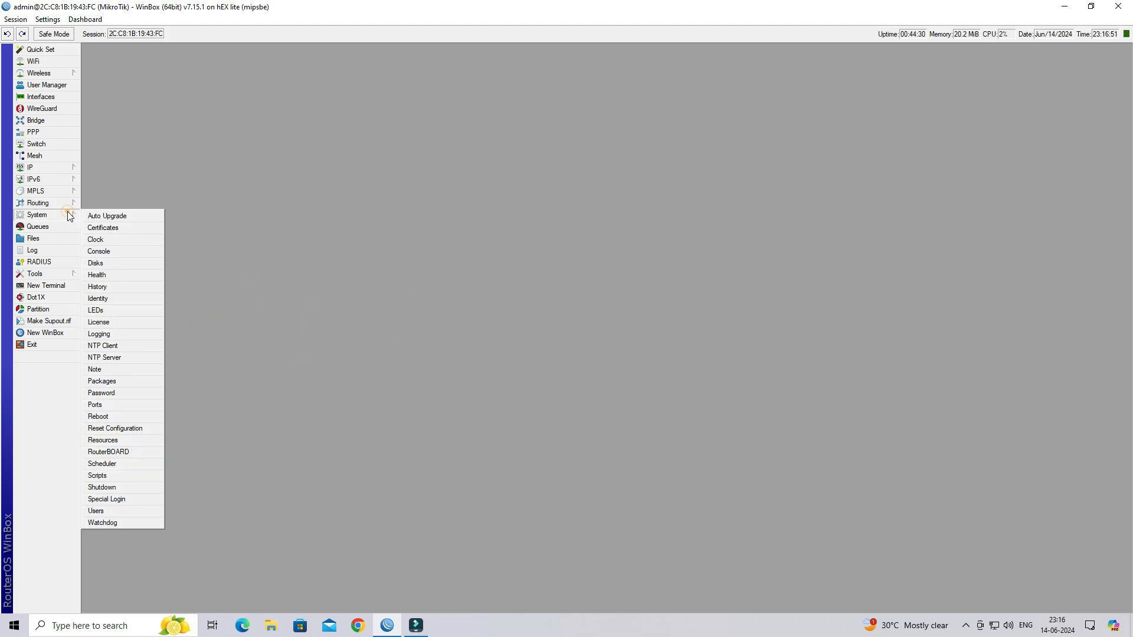
click(117, 229)
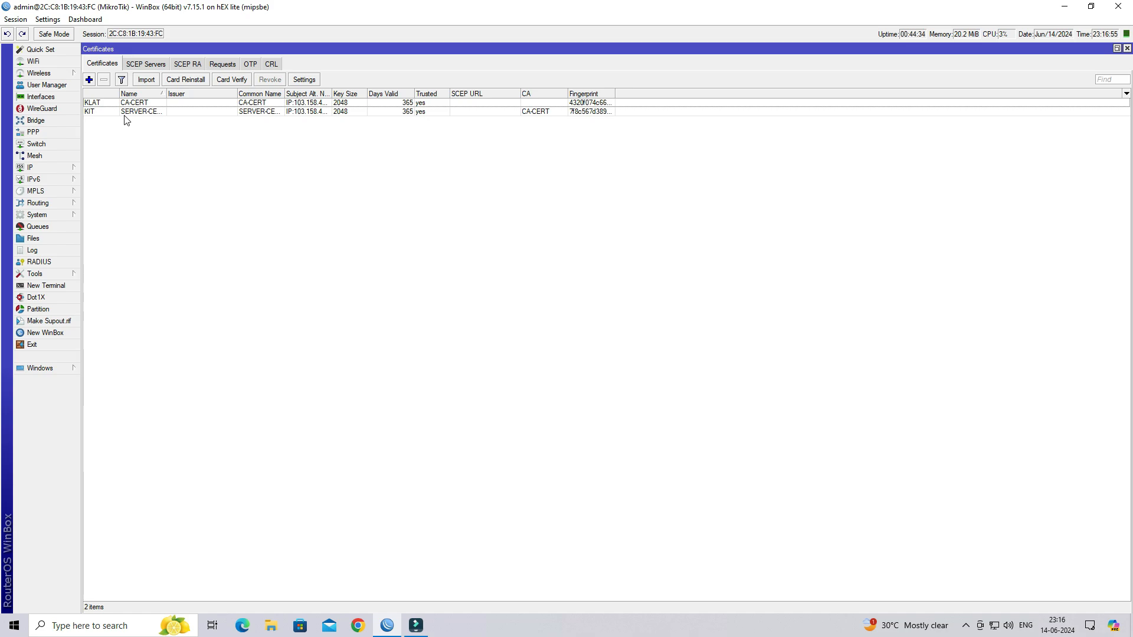
click(140, 111)
double_click(144, 103)
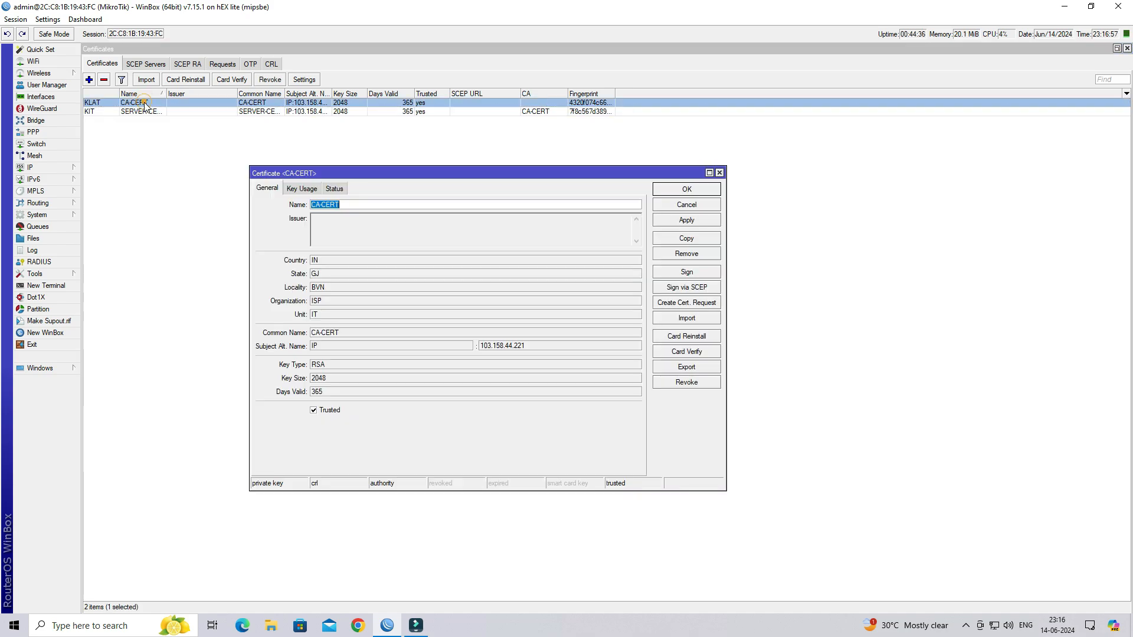
click(687, 367)
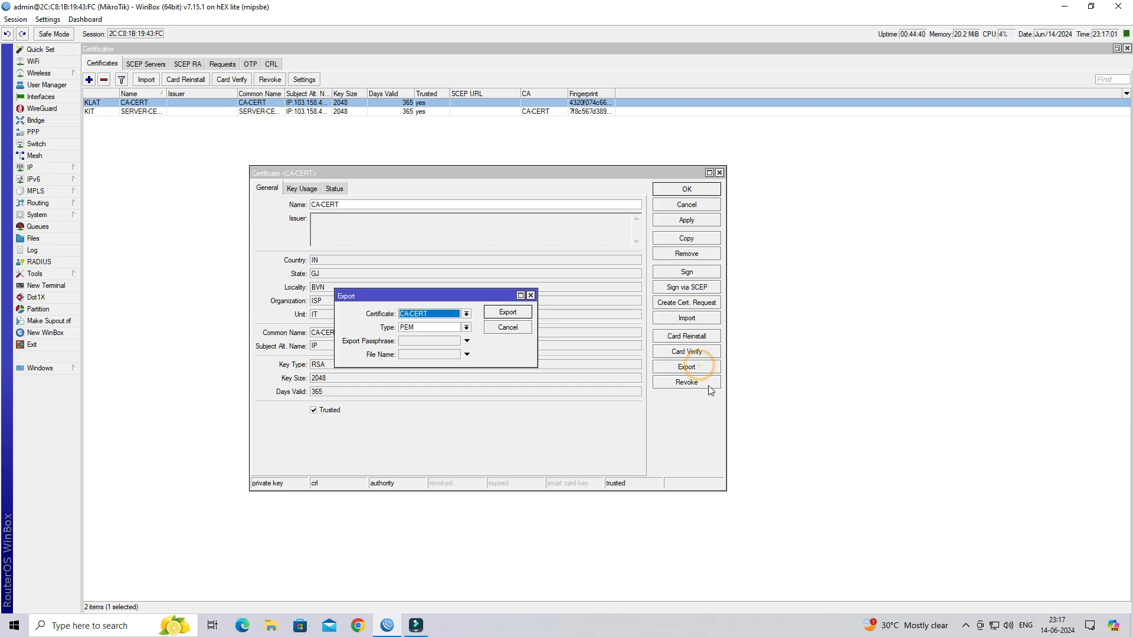
click(430, 353)
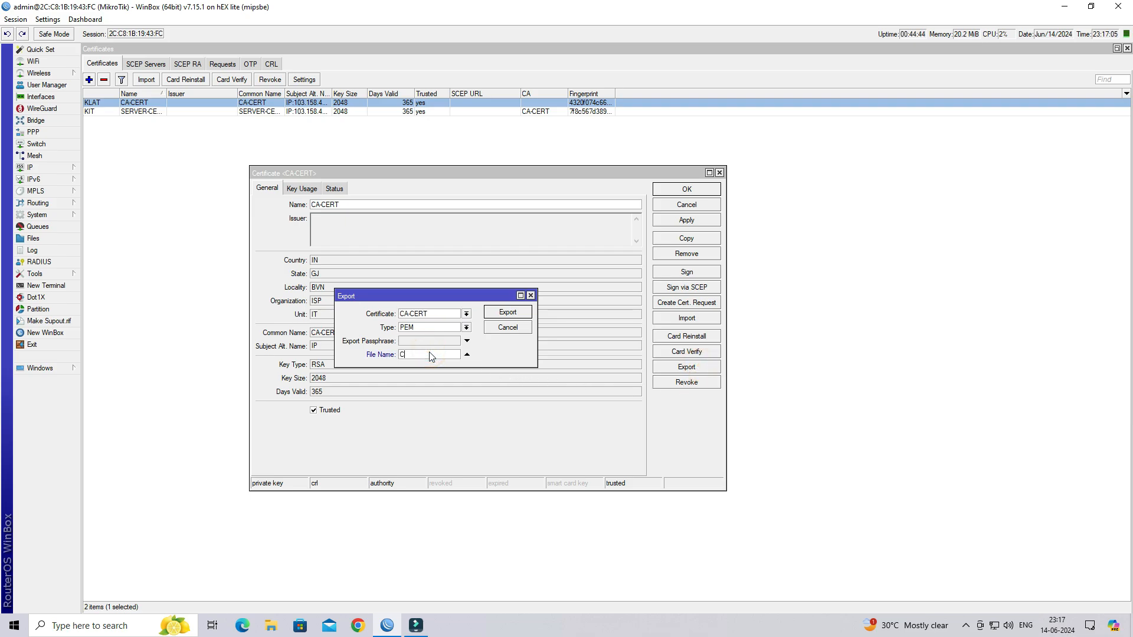
click(507, 316)
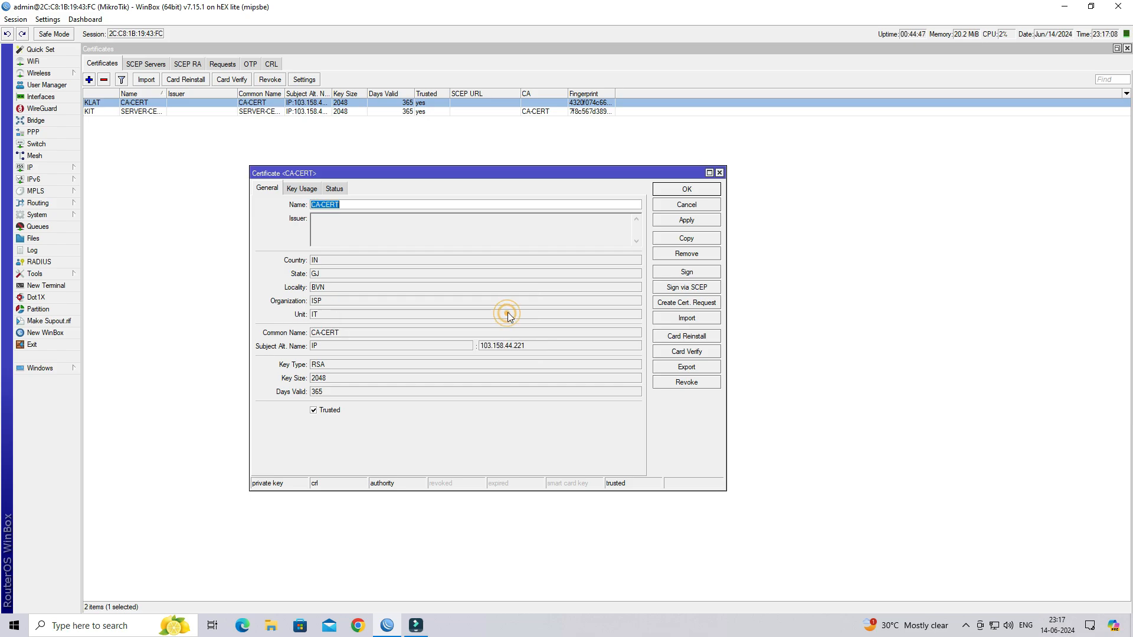
click(699, 205)
click(1127, 48)
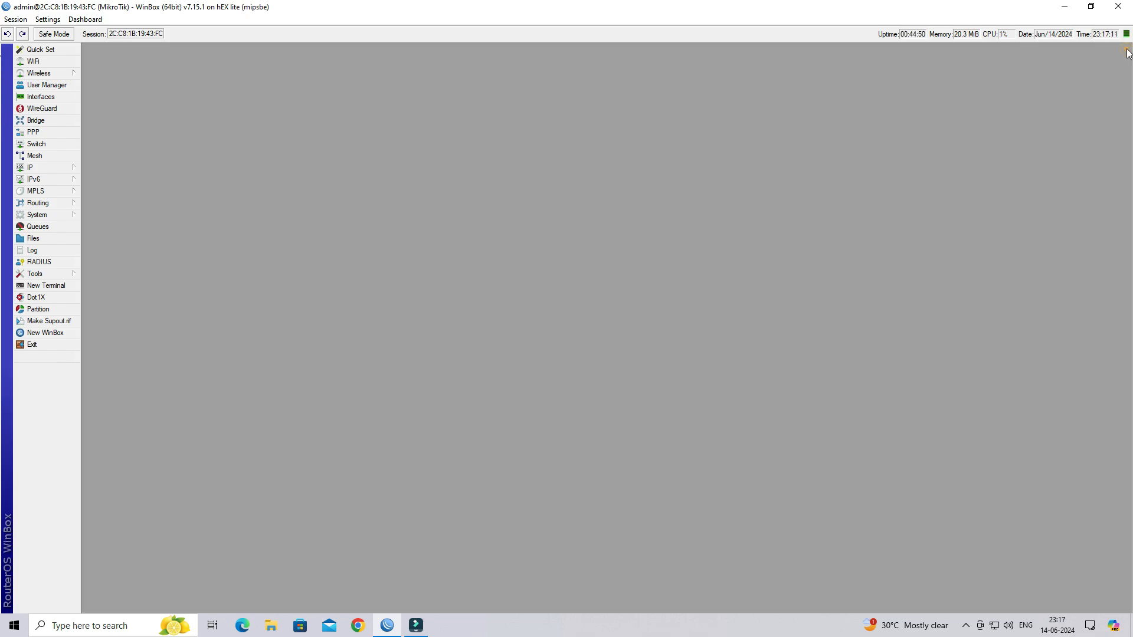
- Drag CA.crt from the router's file list onto the desktop and close WinBox
click(58, 237)
click(131, 105)
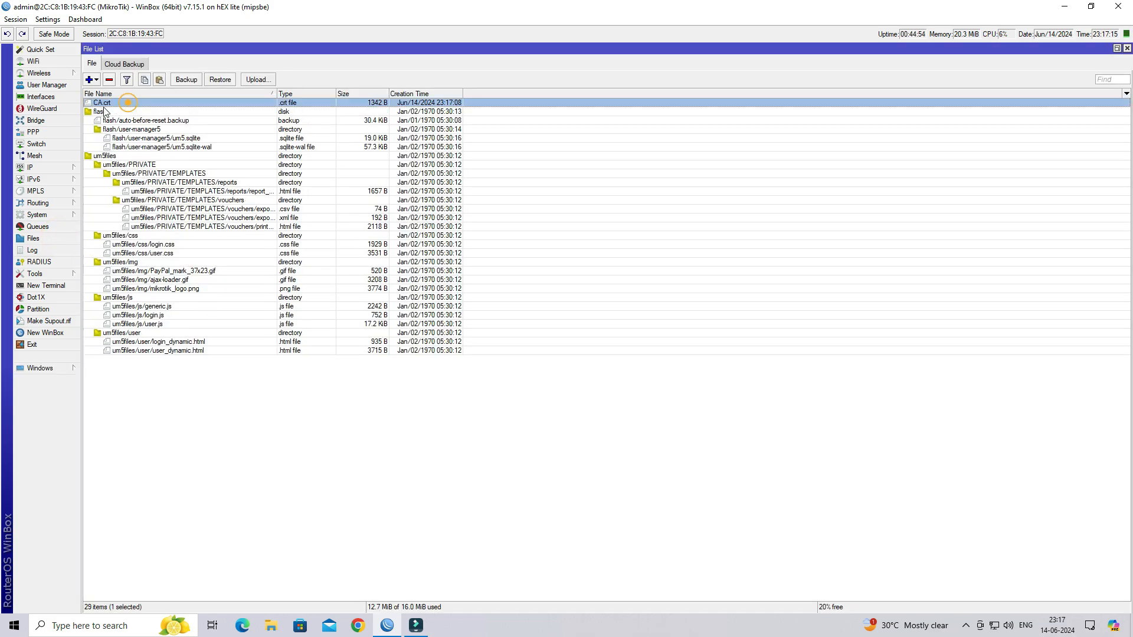
click(1095, 10)
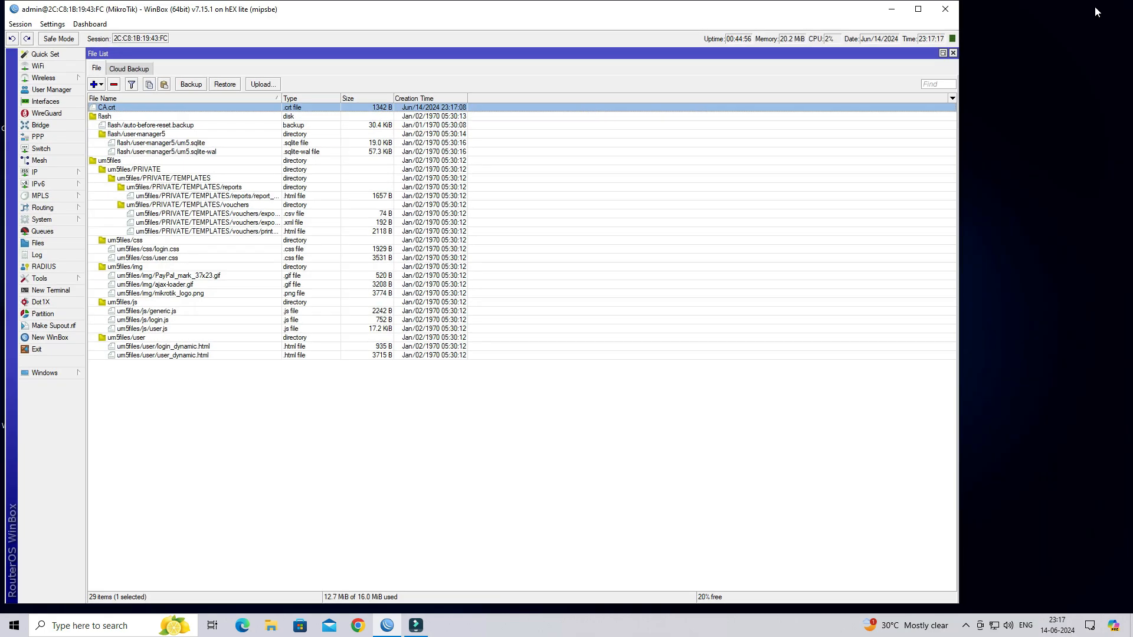
drag(101, 109, 1031, 149)
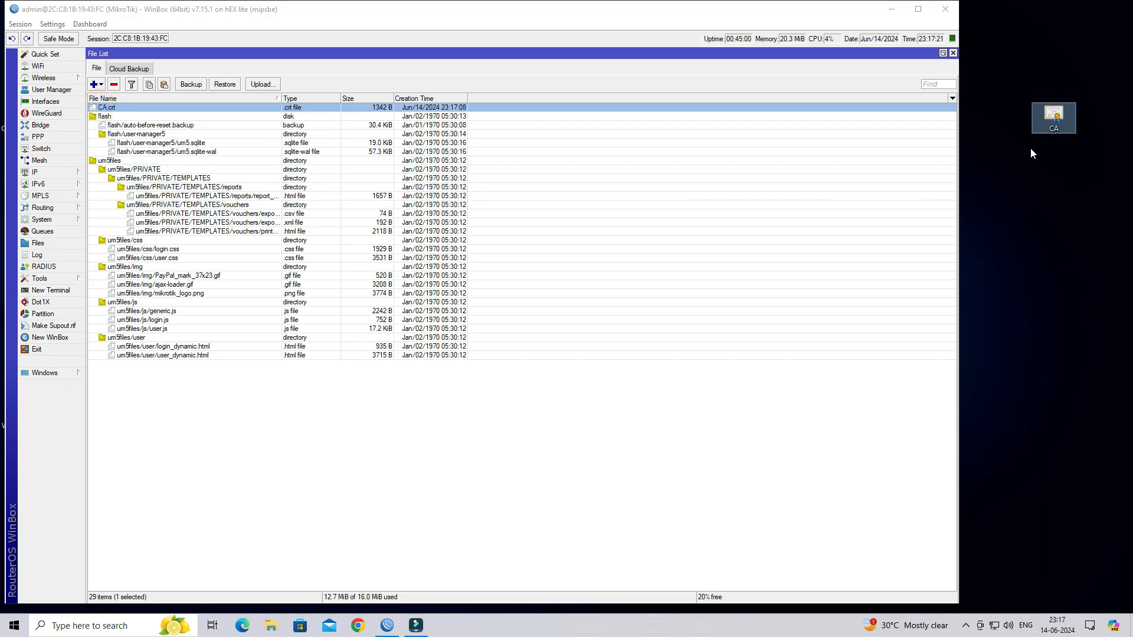
click(945, 8)
drag(1052, 127, 930, 96)
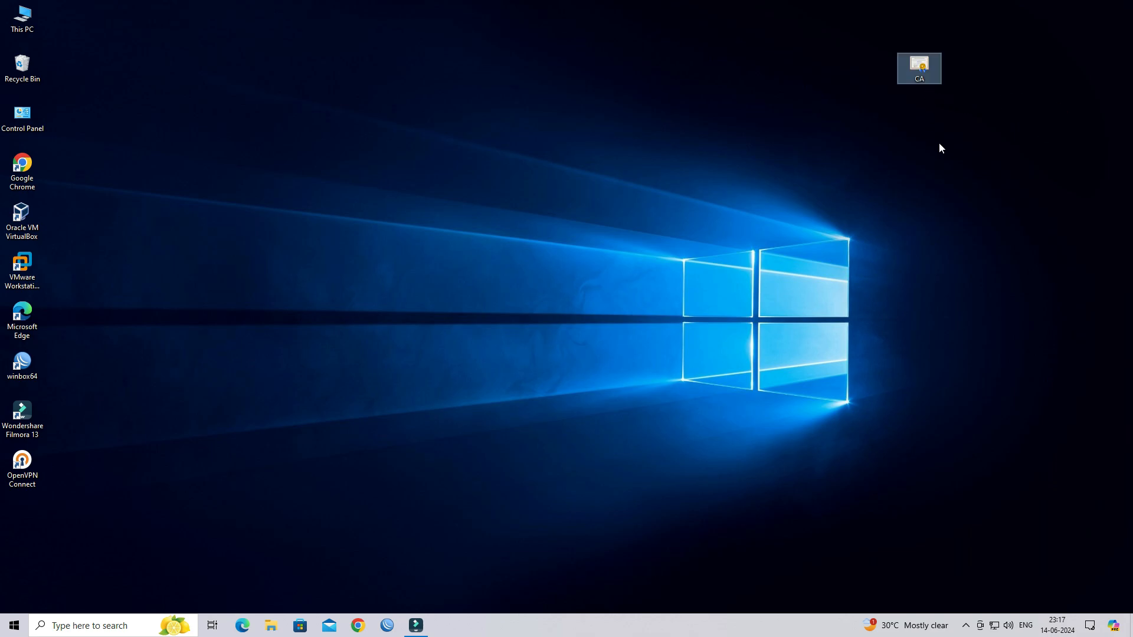
- Start installing the CA certificate for the Local Machine
click(938, 141)
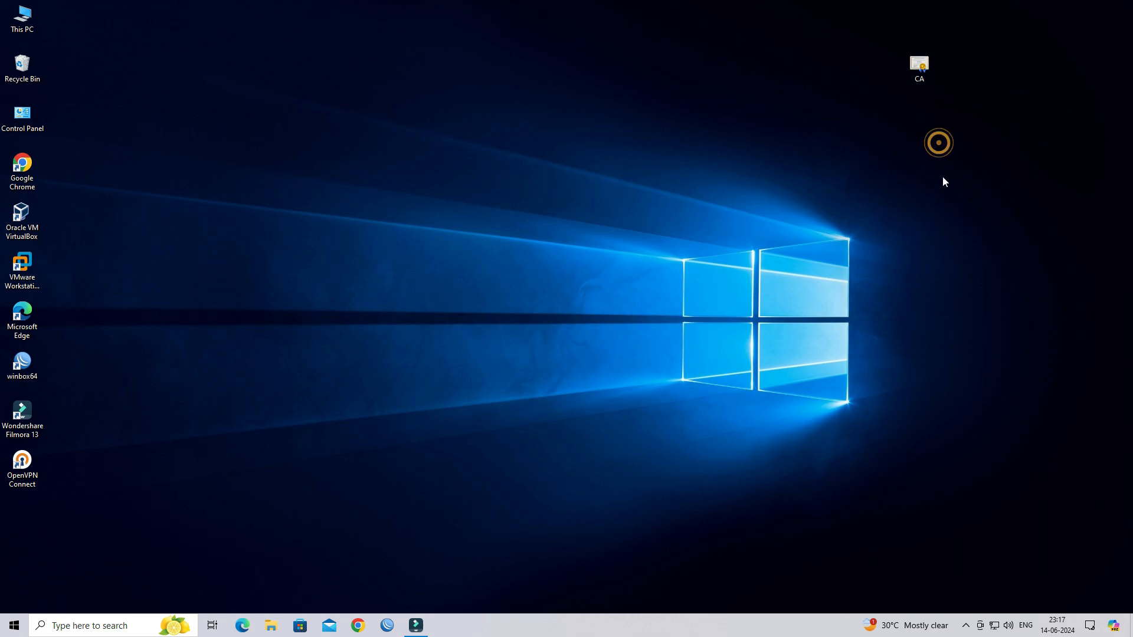
right_click(917, 66)
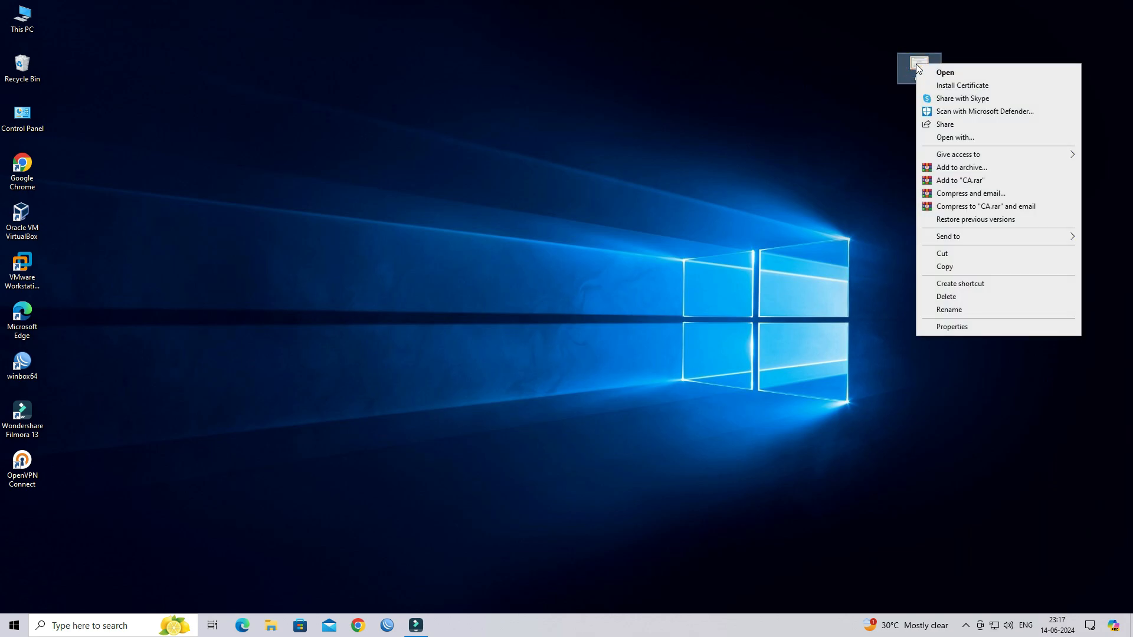
click(964, 86)
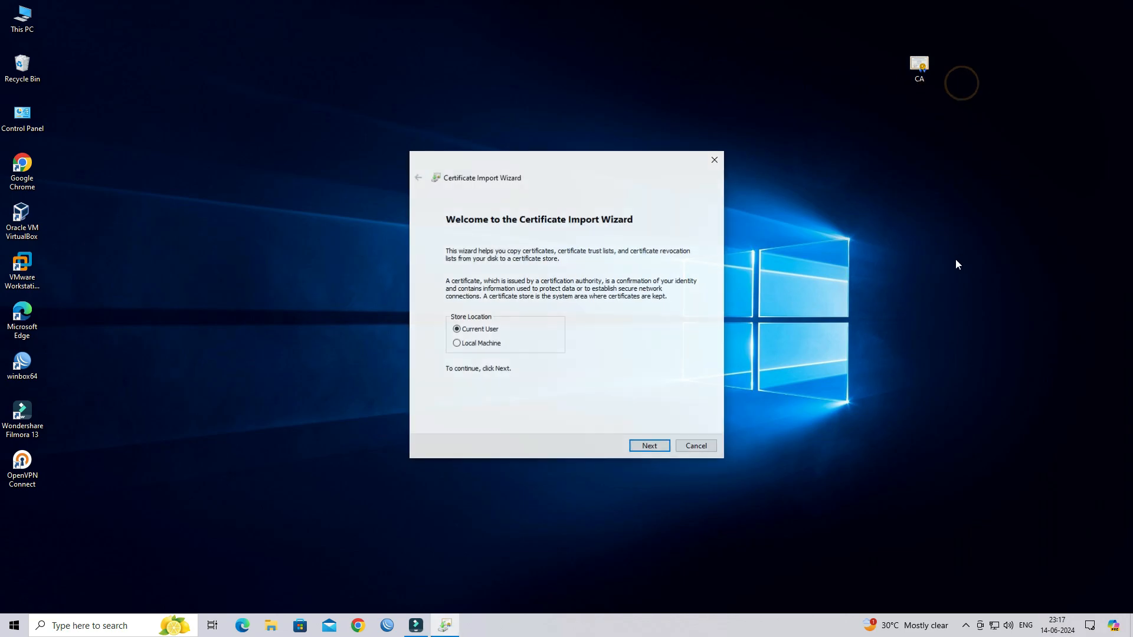
click(464, 344)
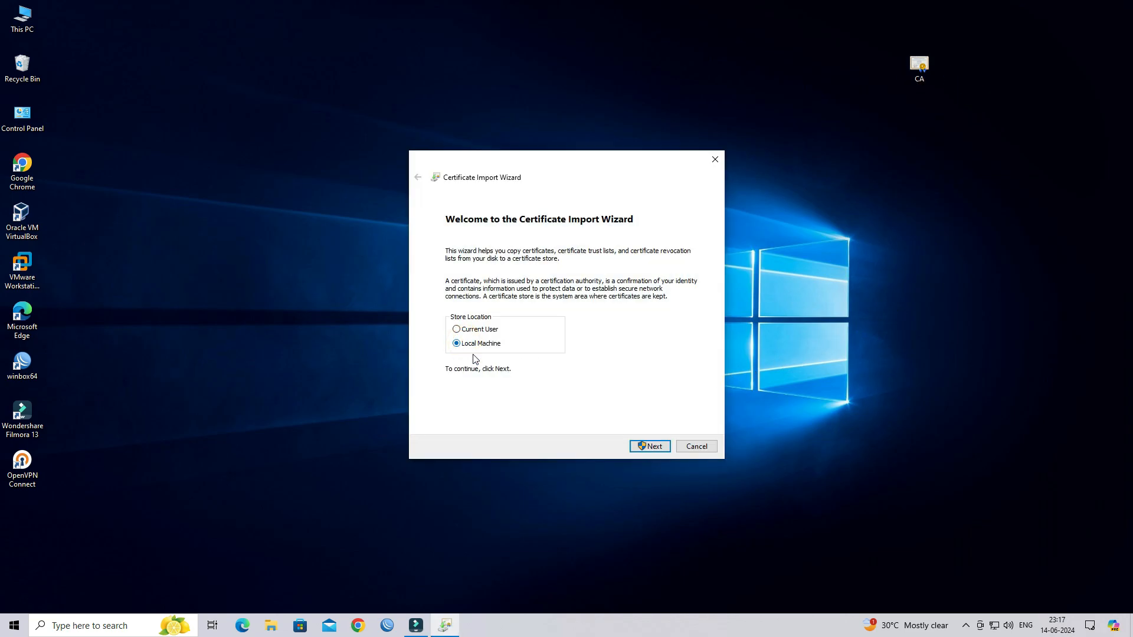
click(643, 443)
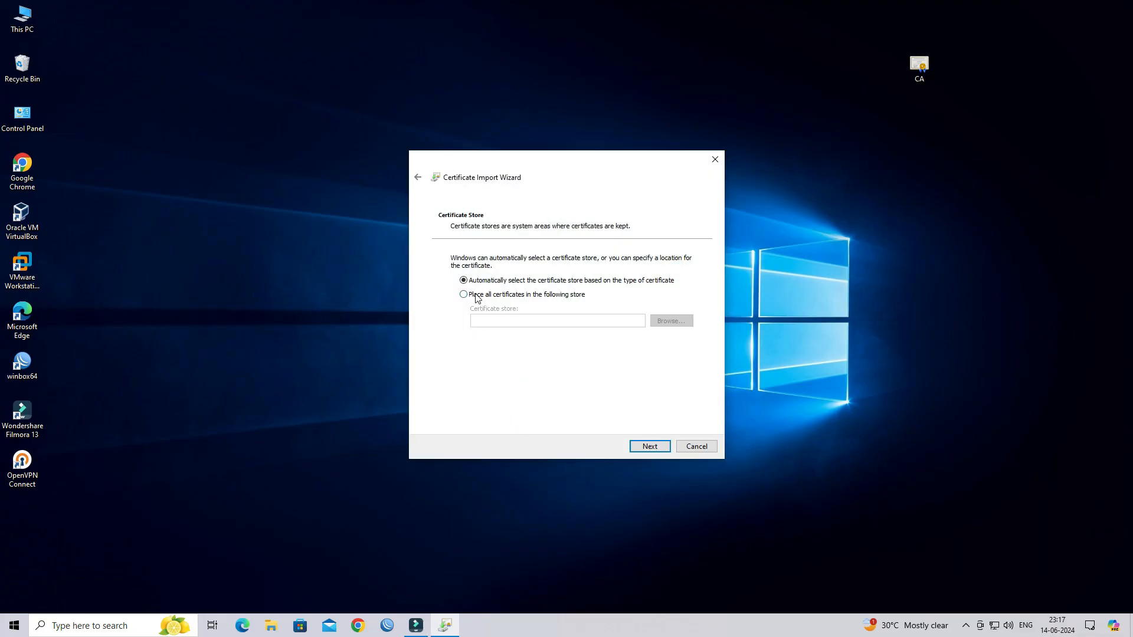
- Place it in the Trusted Root Certification Authorities store and finish the import
click(478, 298)
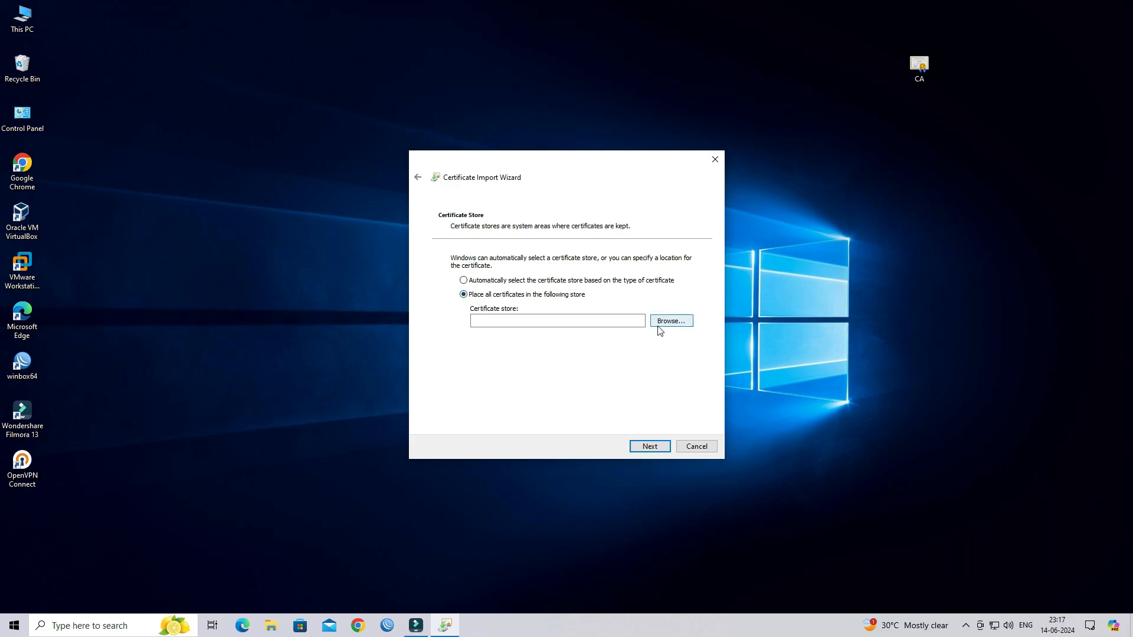
click(675, 323)
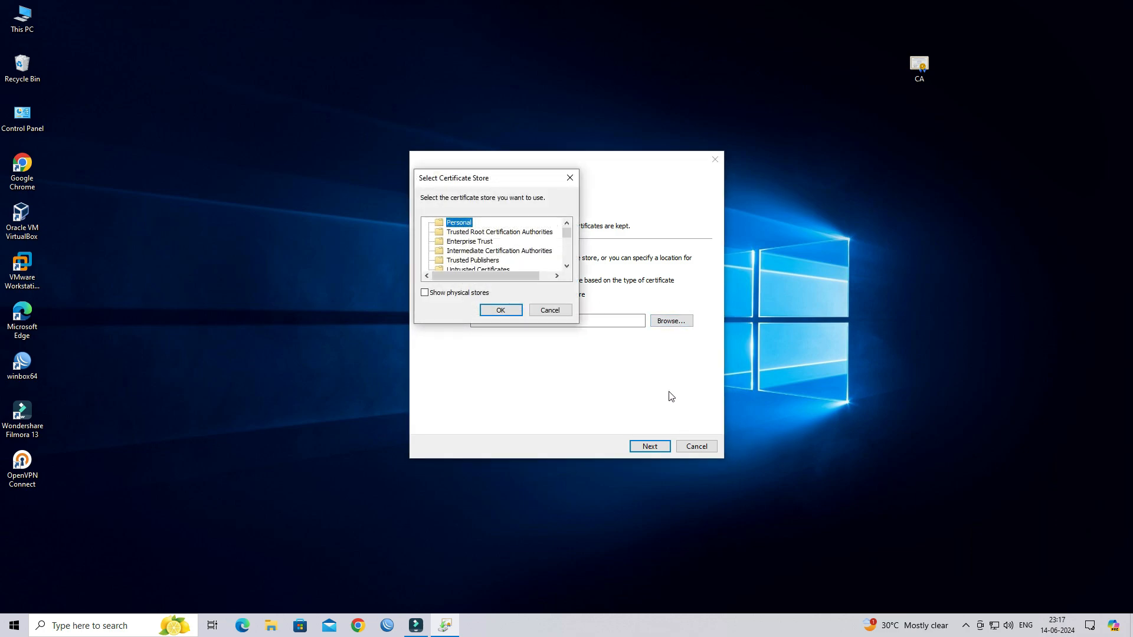
click(465, 234)
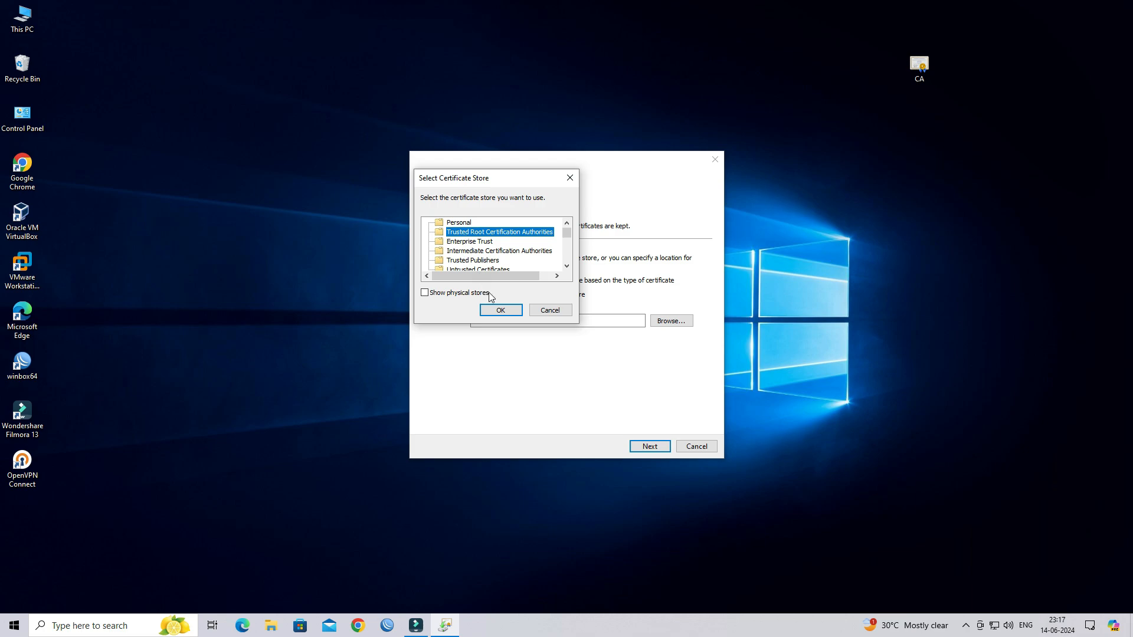
click(500, 310)
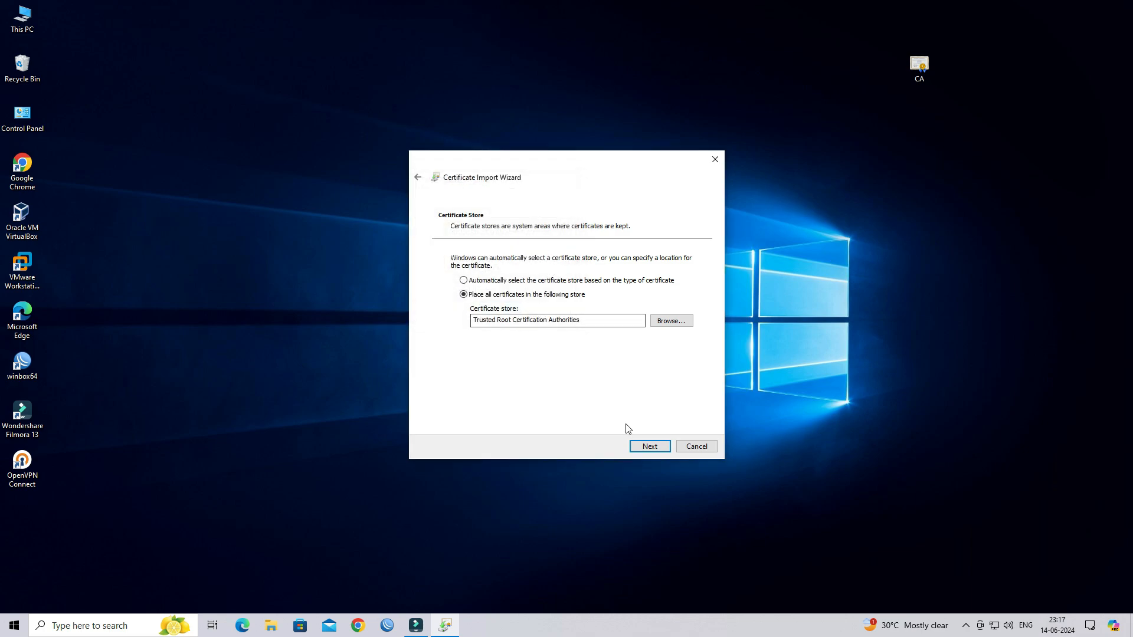
click(646, 447)
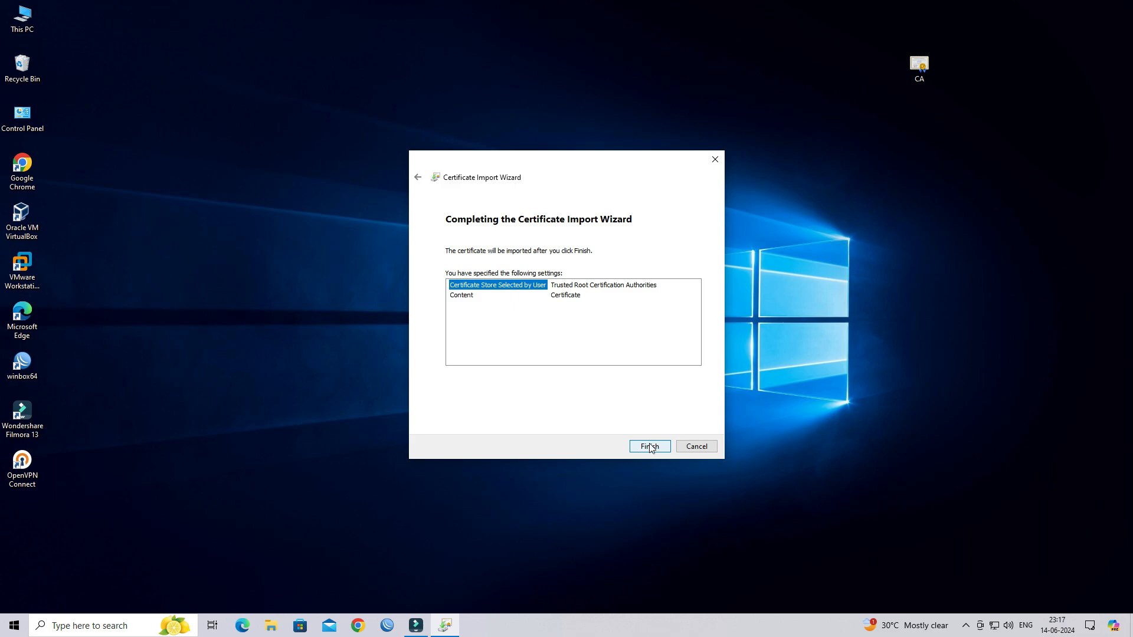
click(649, 446)
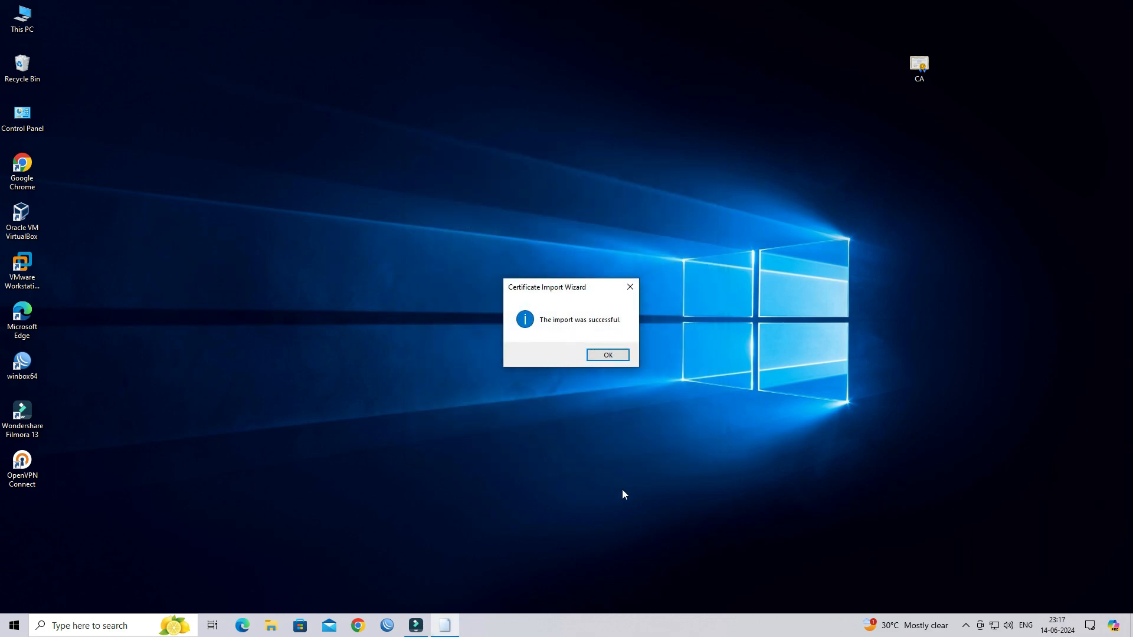
click(608, 356)
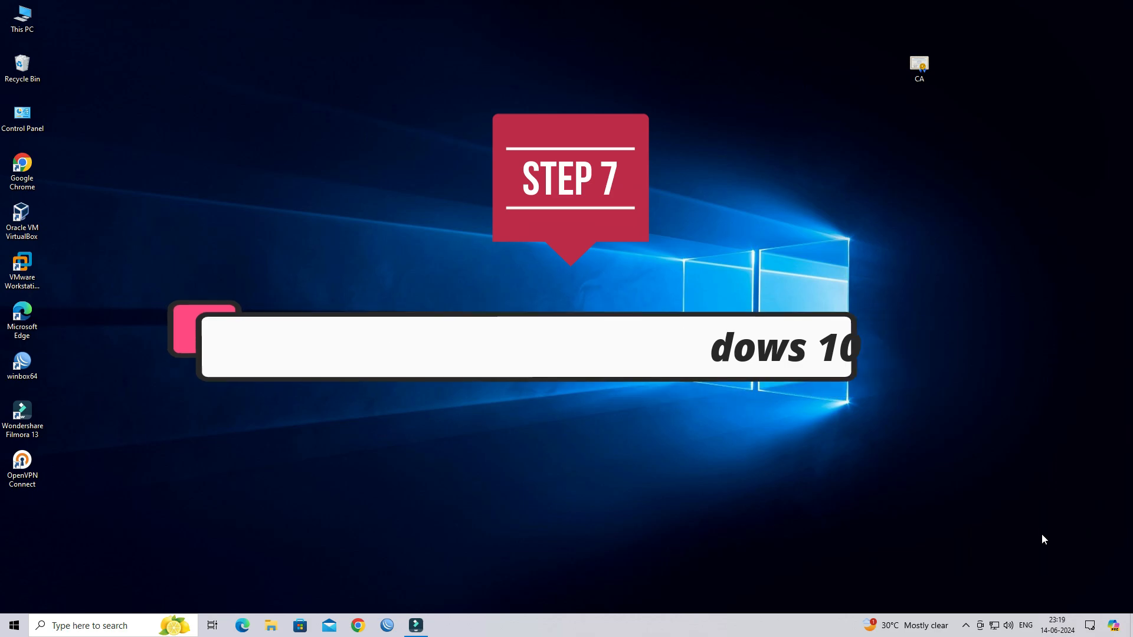
right_click(995, 626)
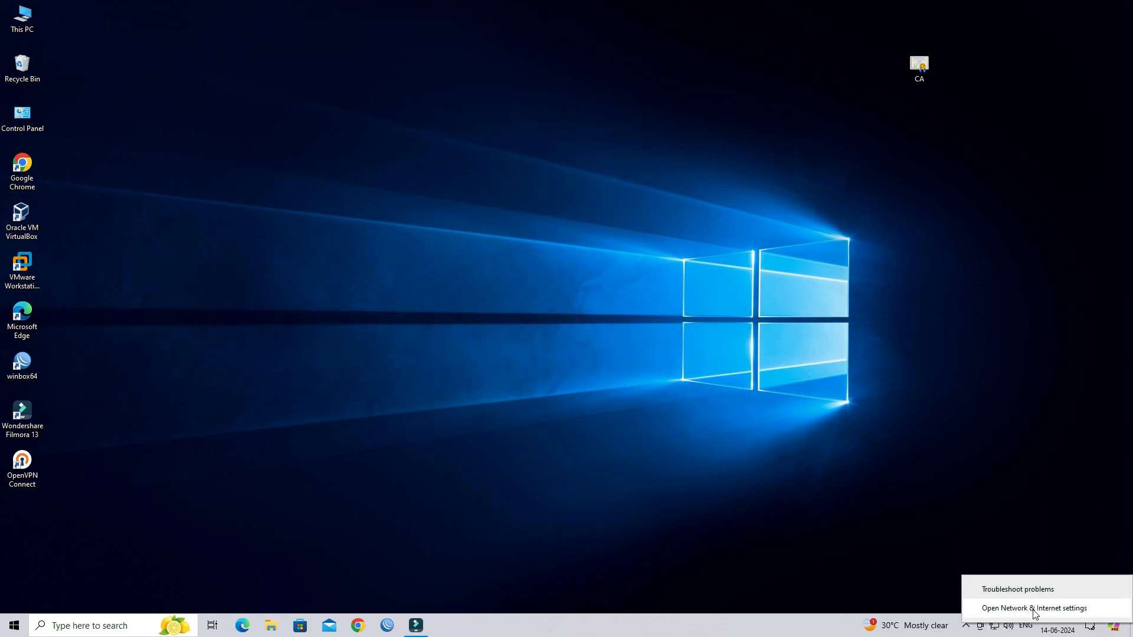
- Add a new VPN connection with Windows (built-in) as the provider
click(1020, 610)
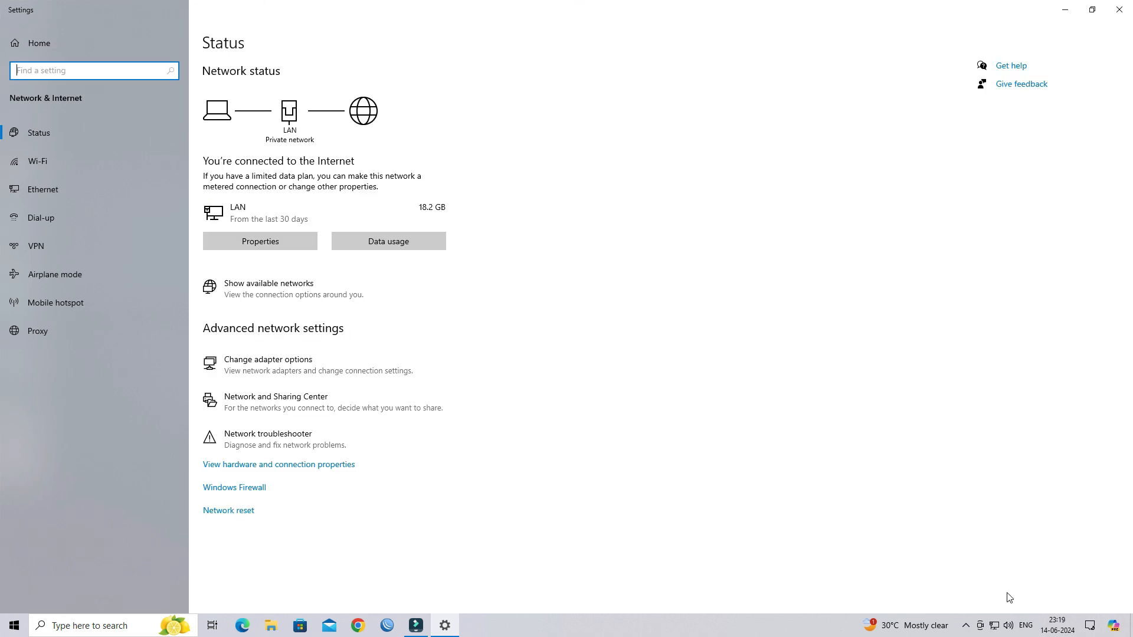
click(58, 244)
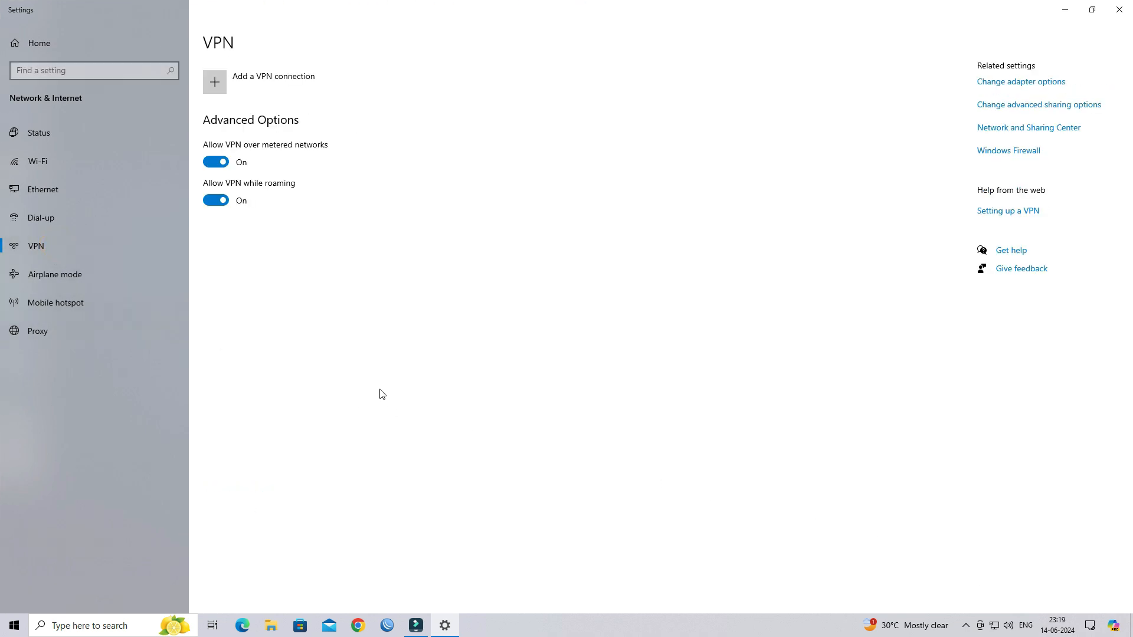
click(248, 87)
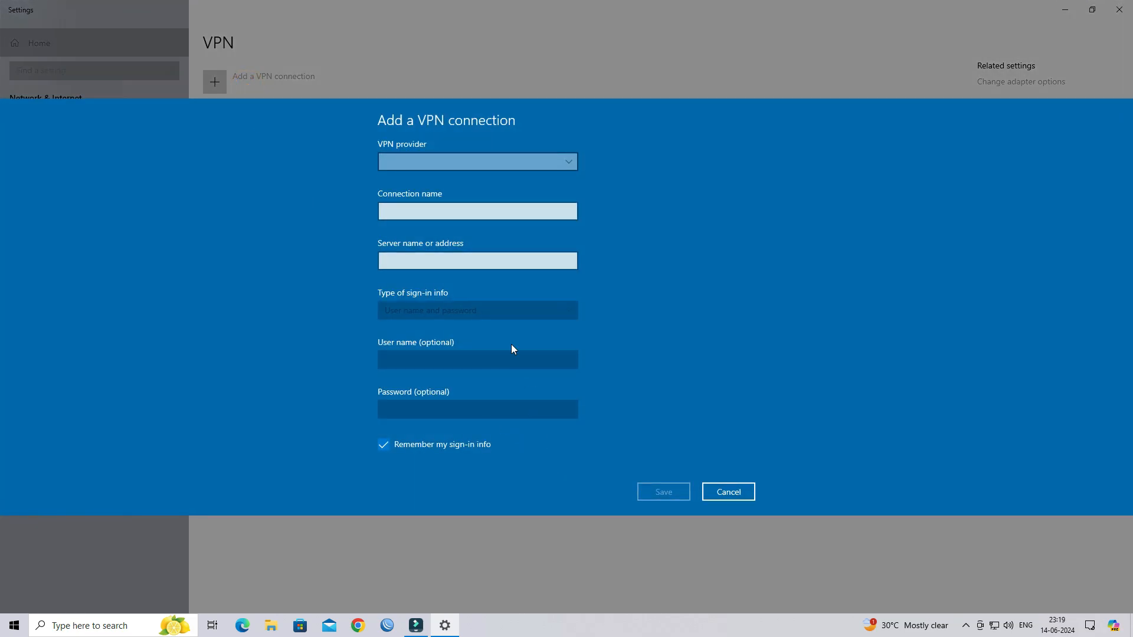
click(462, 161)
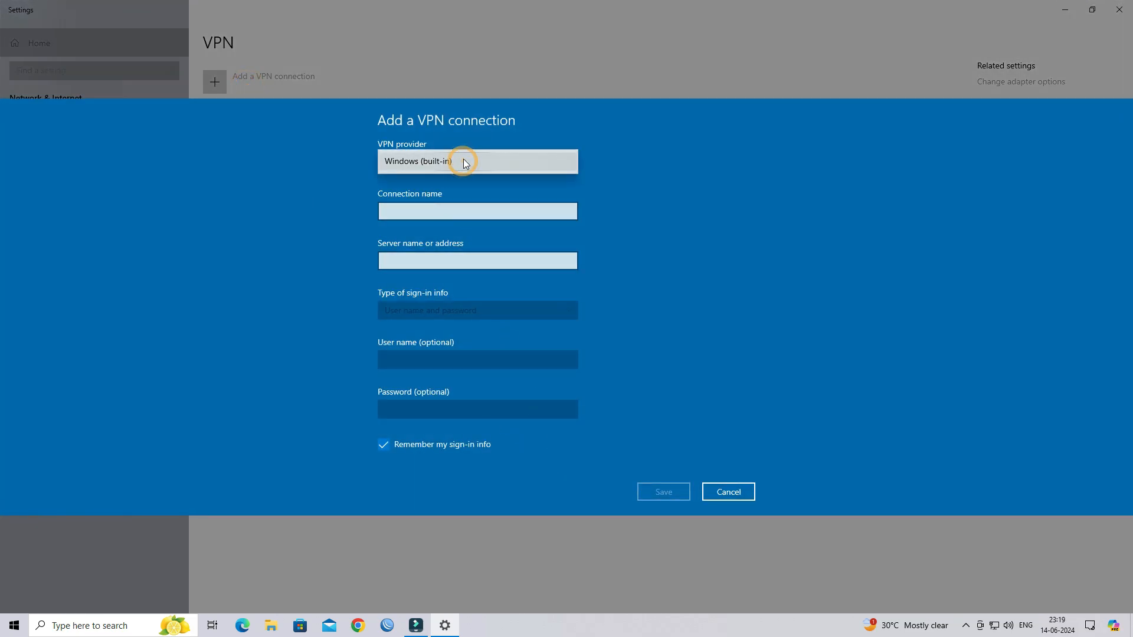
click(463, 162)
- Name it OFFICE SSTP VPN with server 103.158.44.221 and VPN type SSTP
click(463, 187)
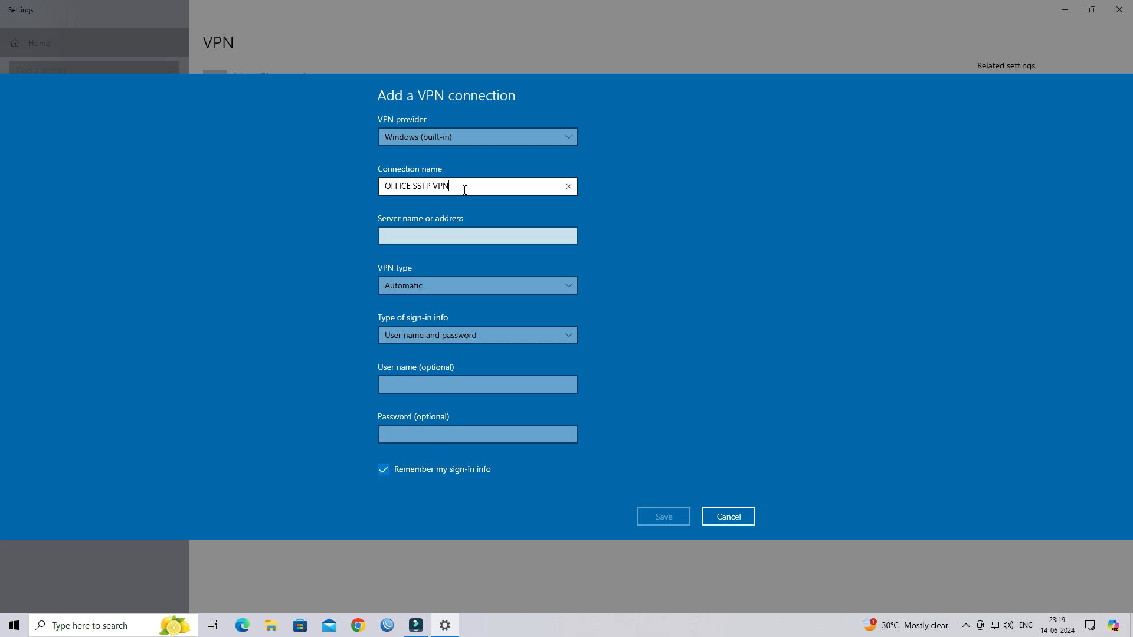
click(425, 236)
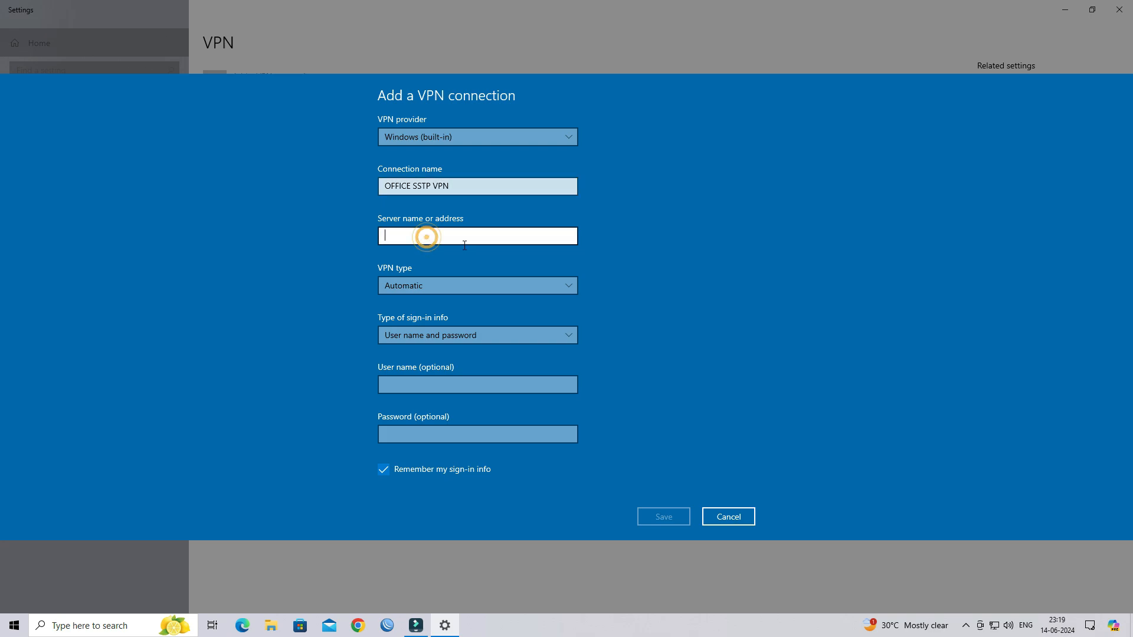
text(103.158.44.221)
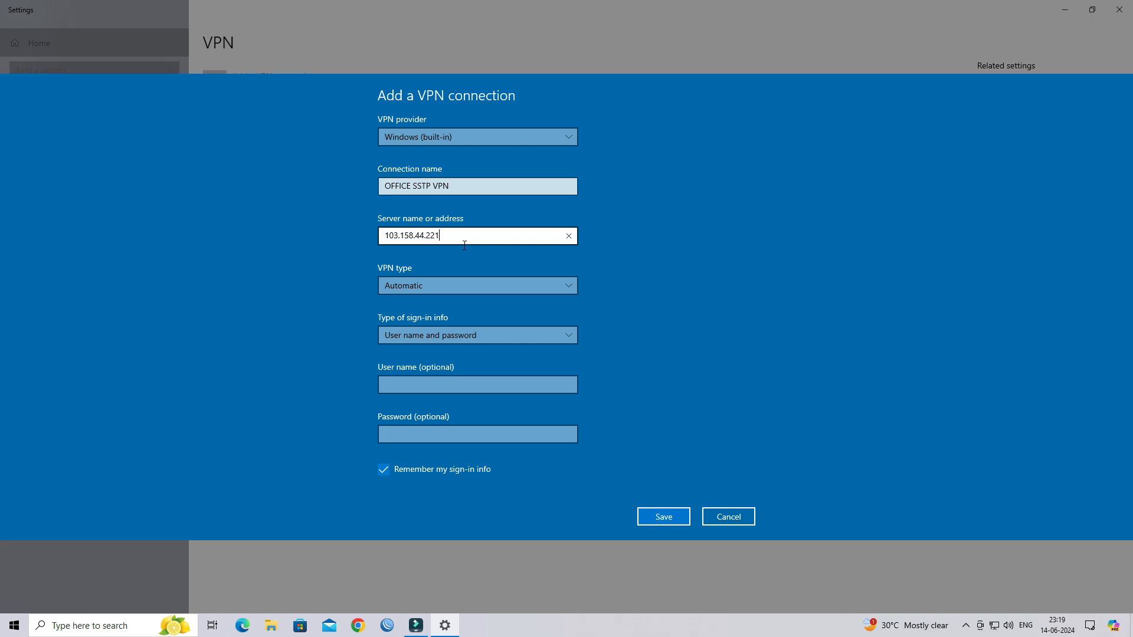
click(455, 284)
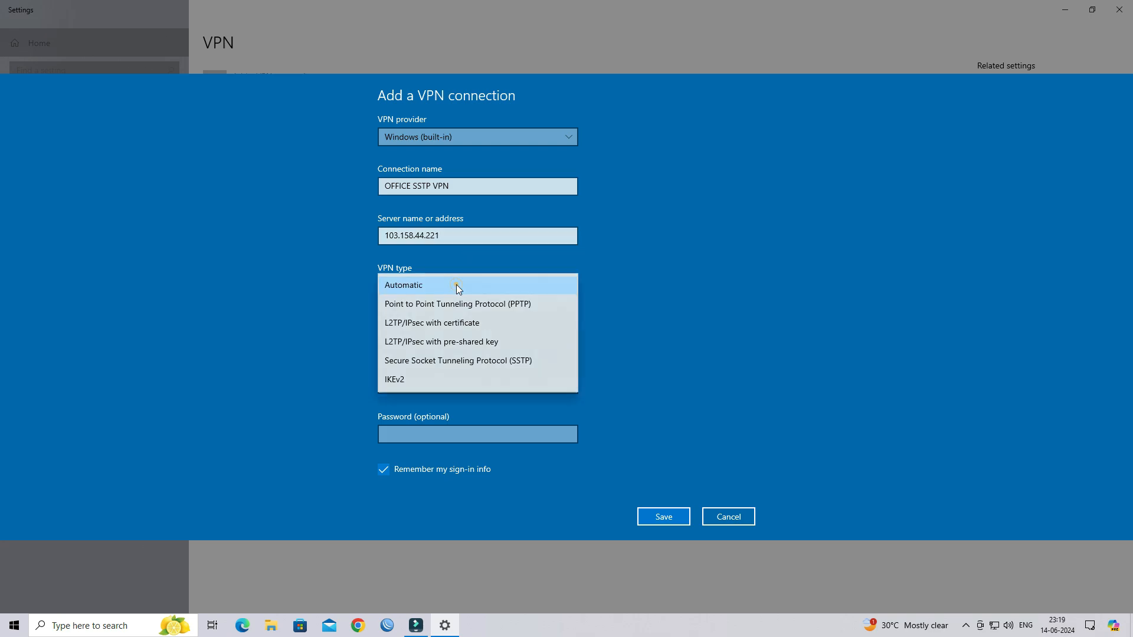
click(459, 364)
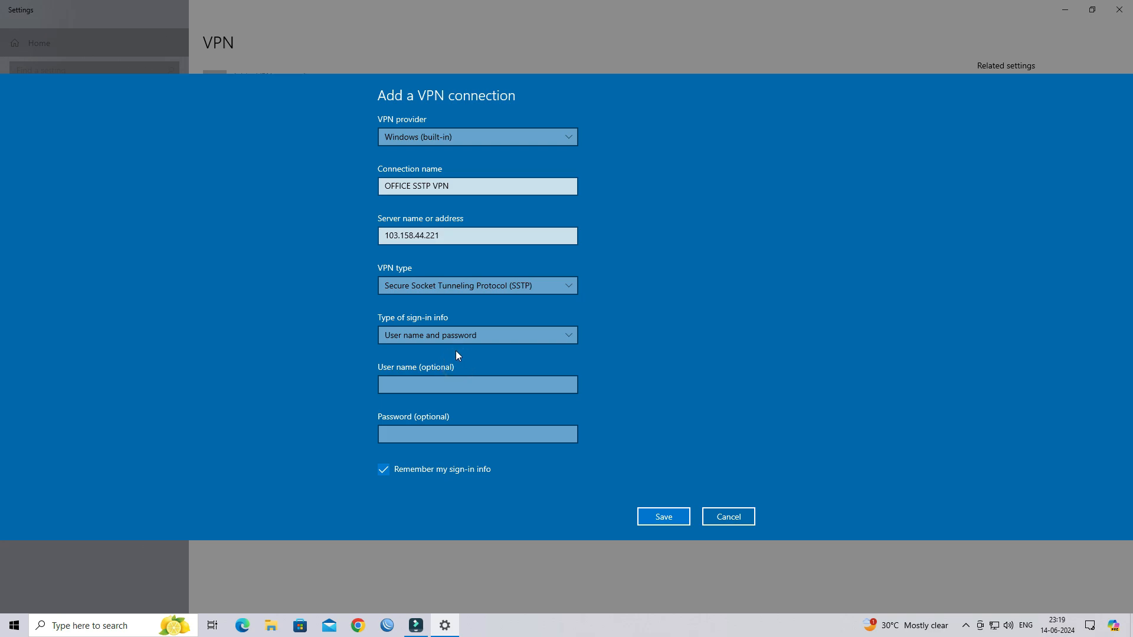
click(443, 383)
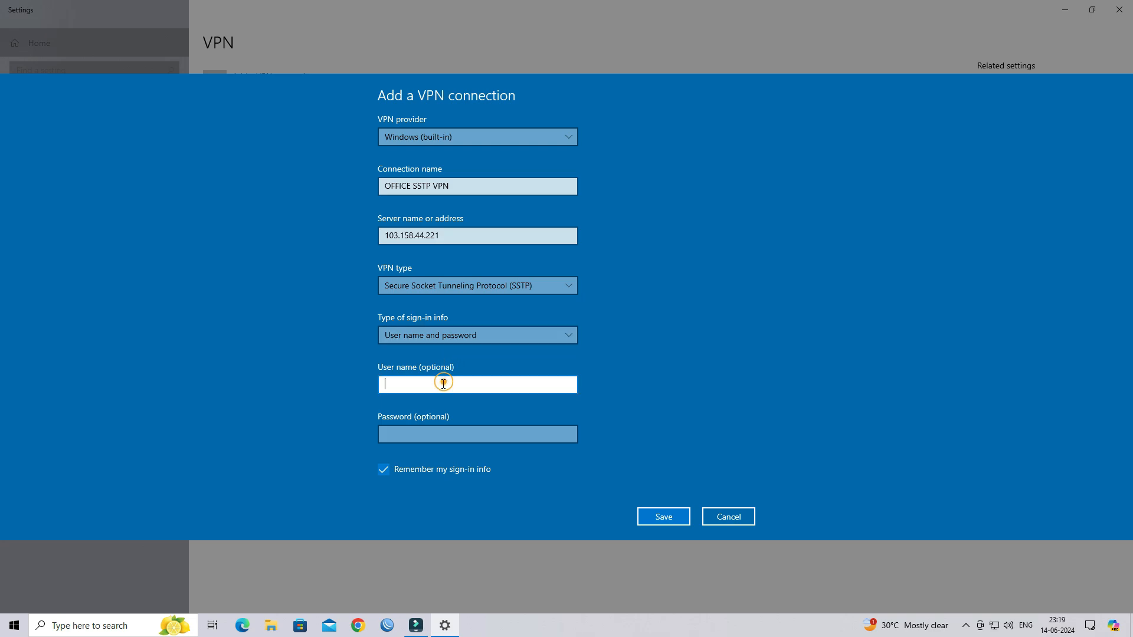
click(387, 625)
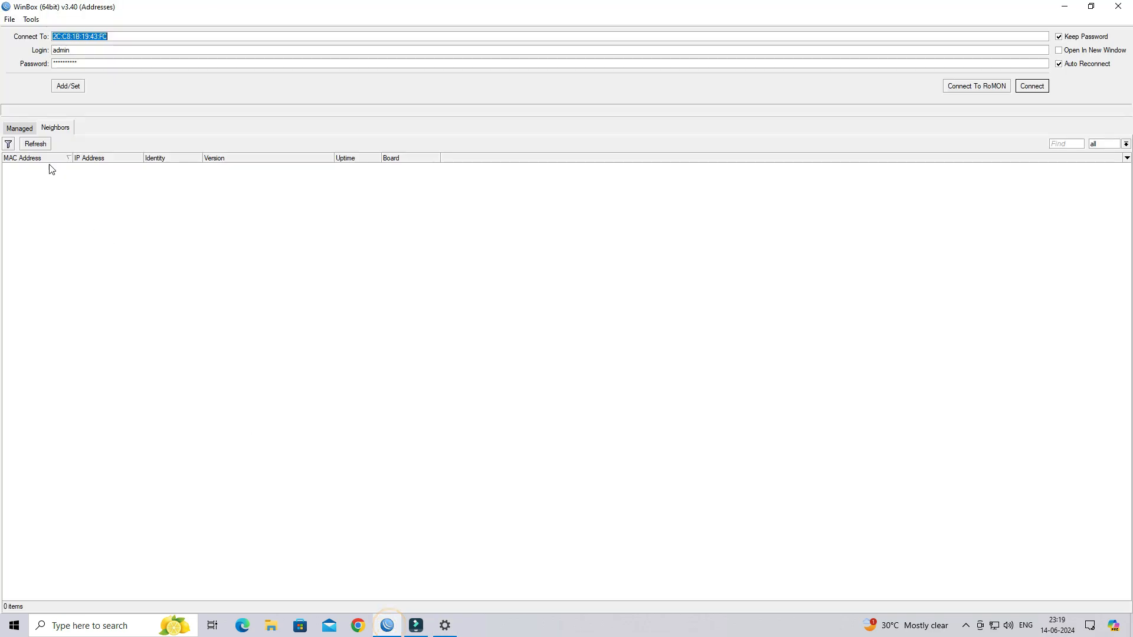
- Log in to the router and read the SSTP user's name and password from PPP Secrets
click(1033, 88)
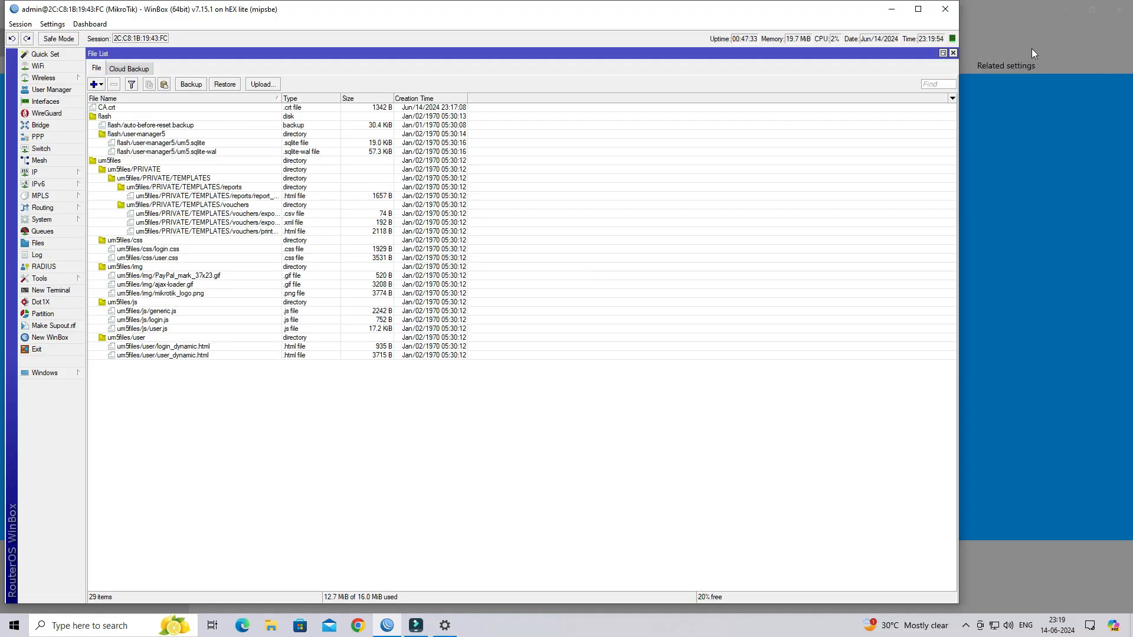
click(952, 53)
click(39, 149)
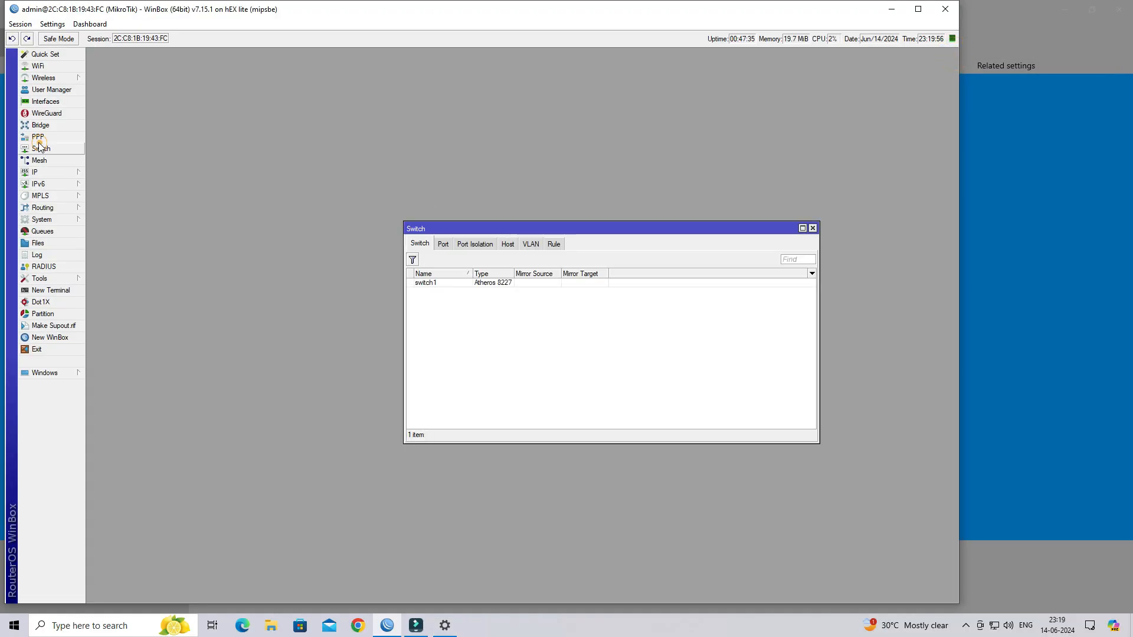
click(39, 138)
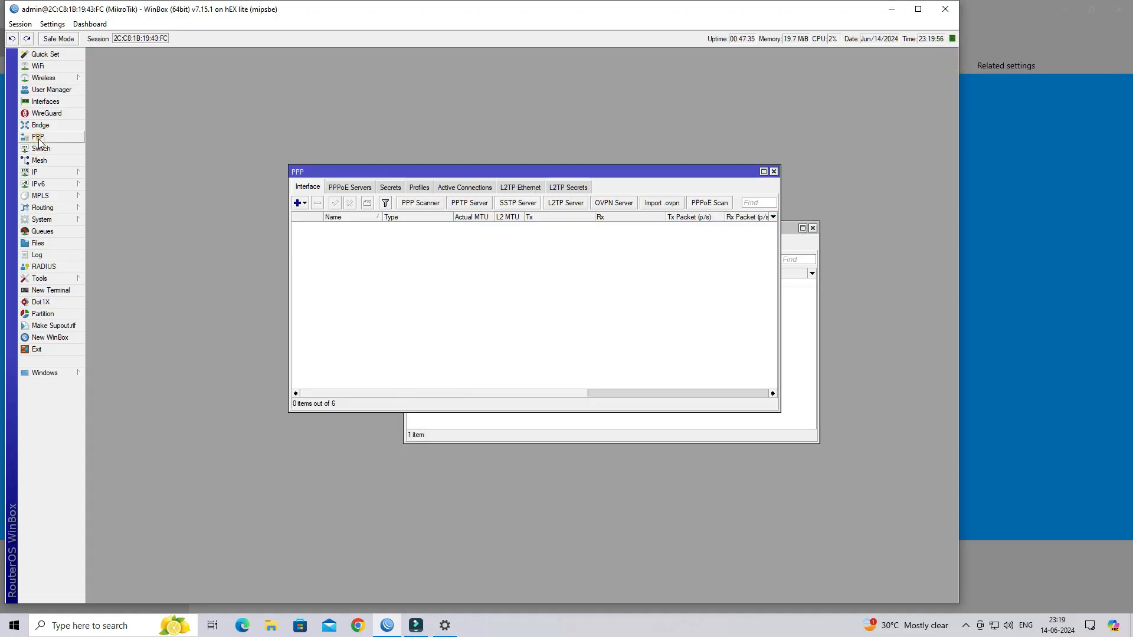
click(381, 187)
double_click(362, 228)
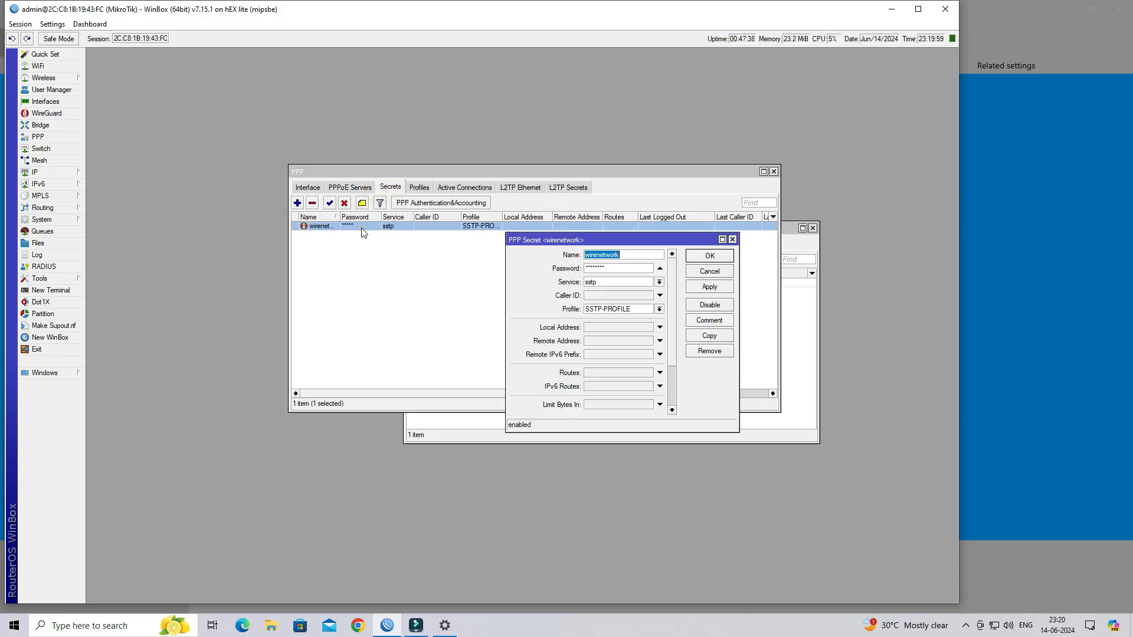
click(637, 254)
double_click(637, 254)
double_click(610, 268)
click(1057, 387)
click(479, 379)
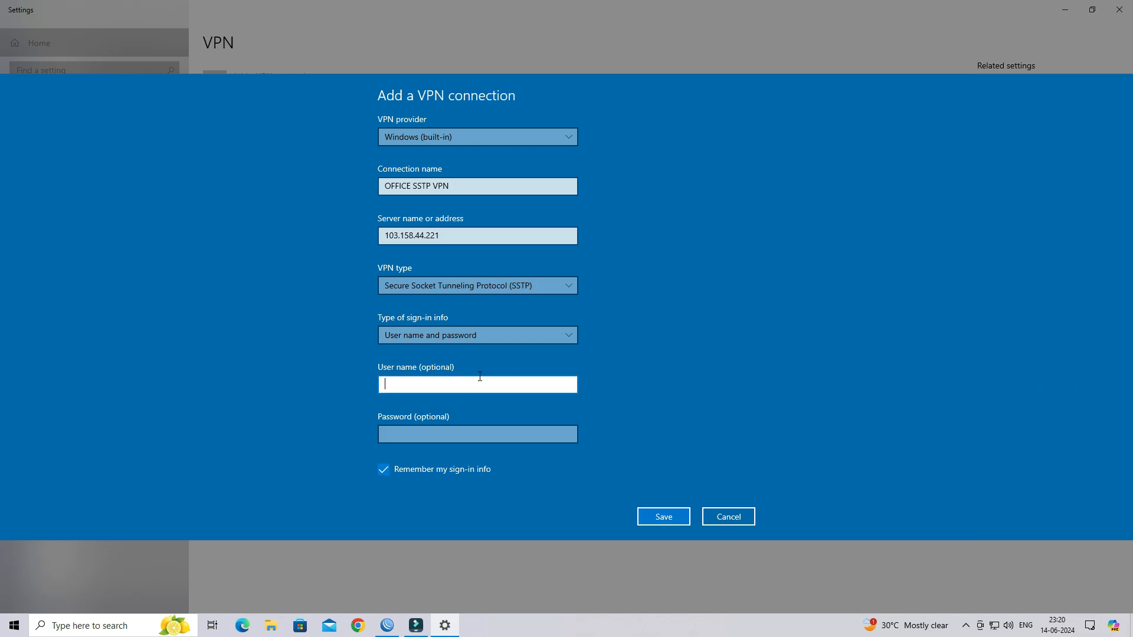
- Enter the VPN user name and password, save the connection, and close Settings and WinBox
text(wirenetwork)
key(Tab)
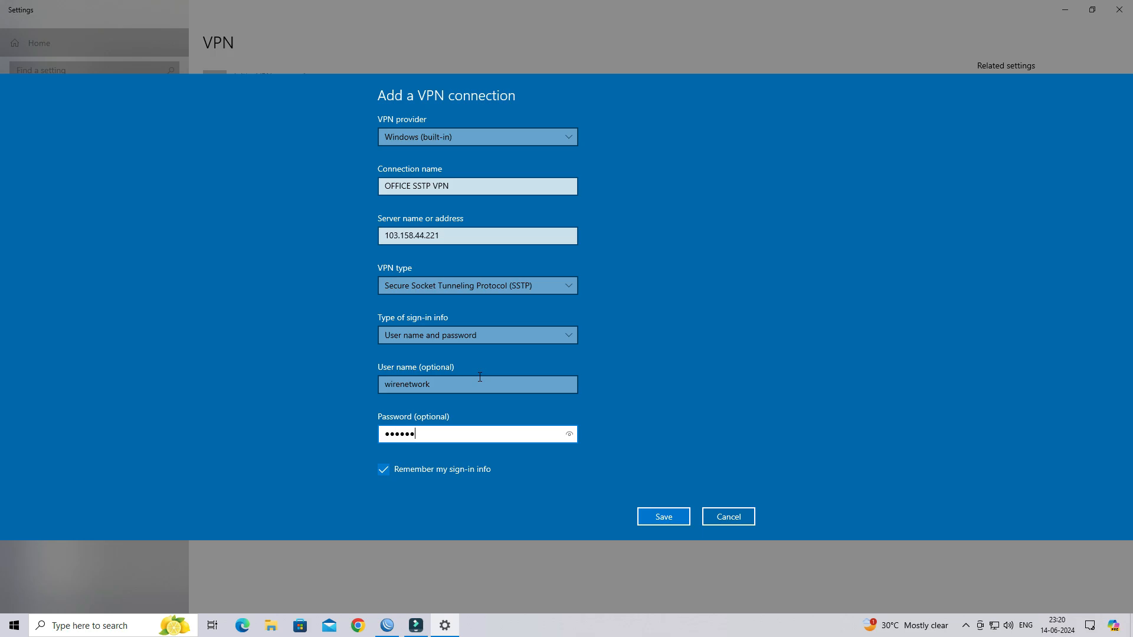
click(651, 522)
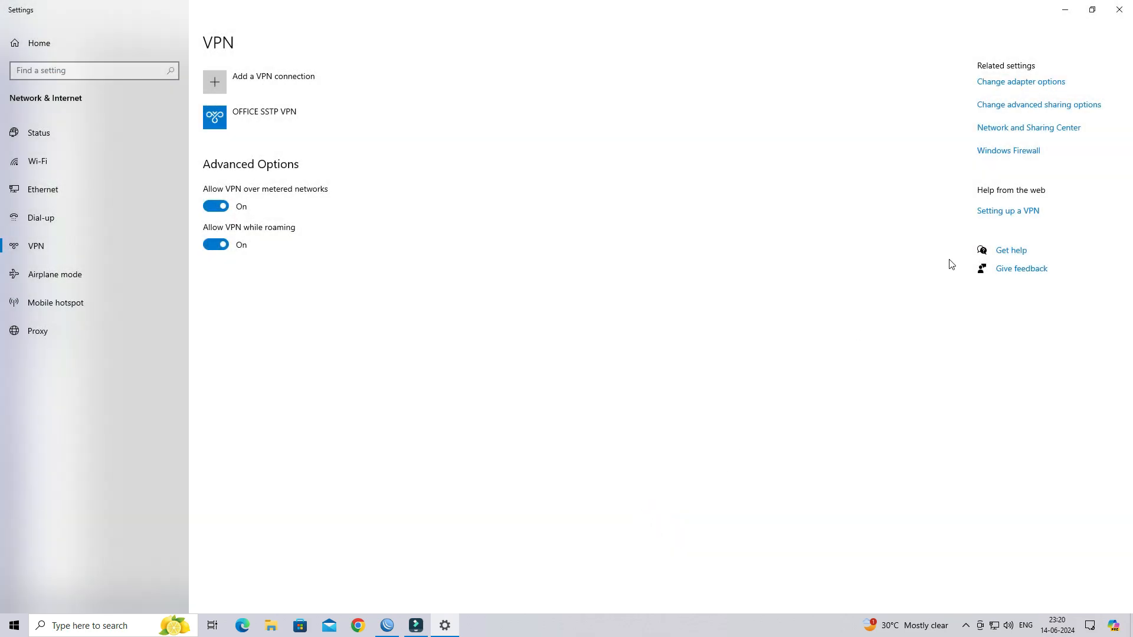
click(1118, 17)
click(943, 14)
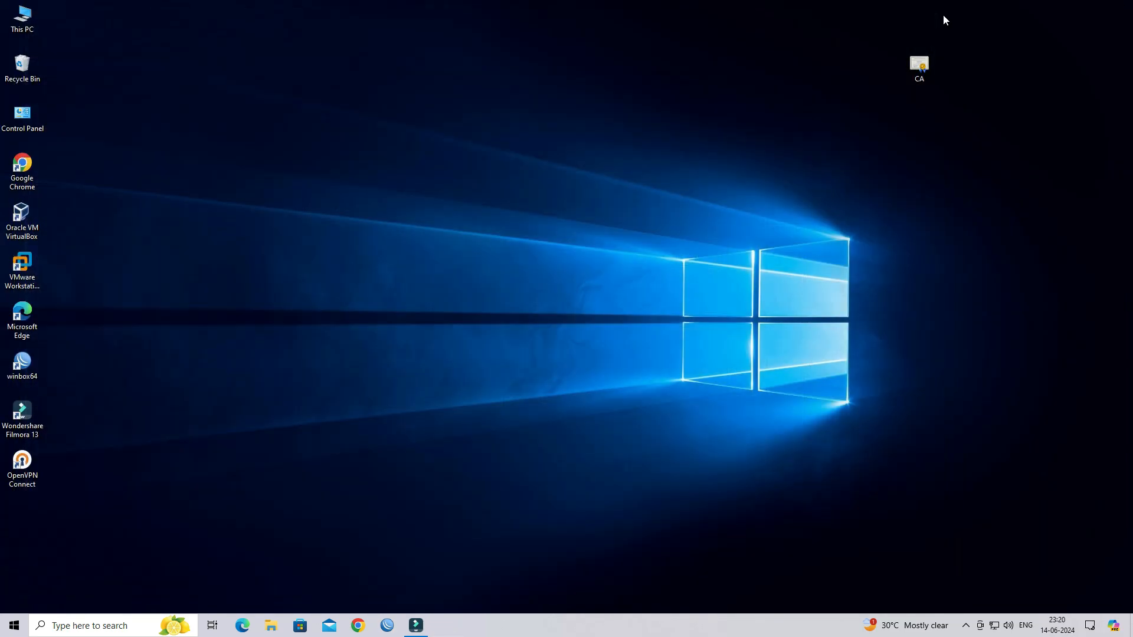
- Connect OFFICE SSTP VPN from the tray network list, then bring WinBox back up
click(994, 625)
click(967, 339)
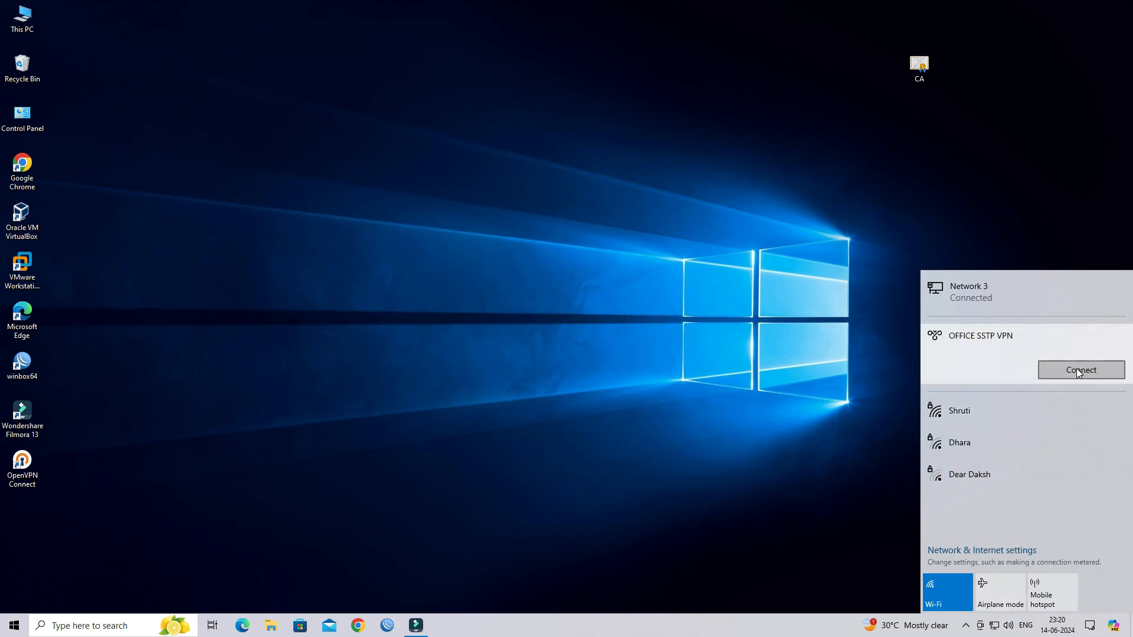
click(1077, 370)
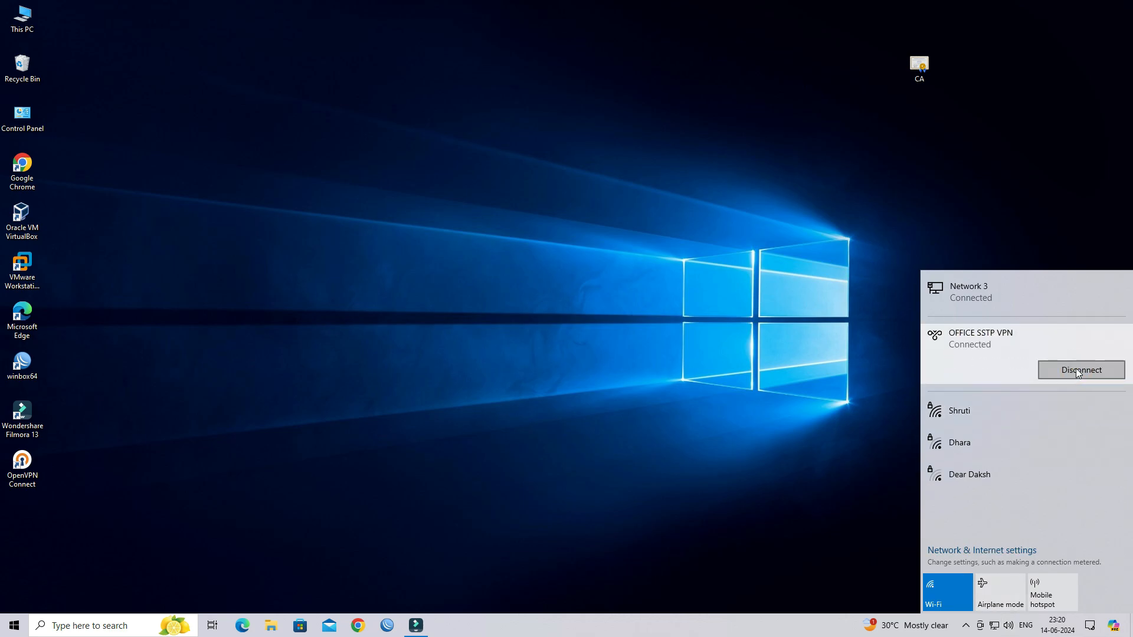
click(848, 343)
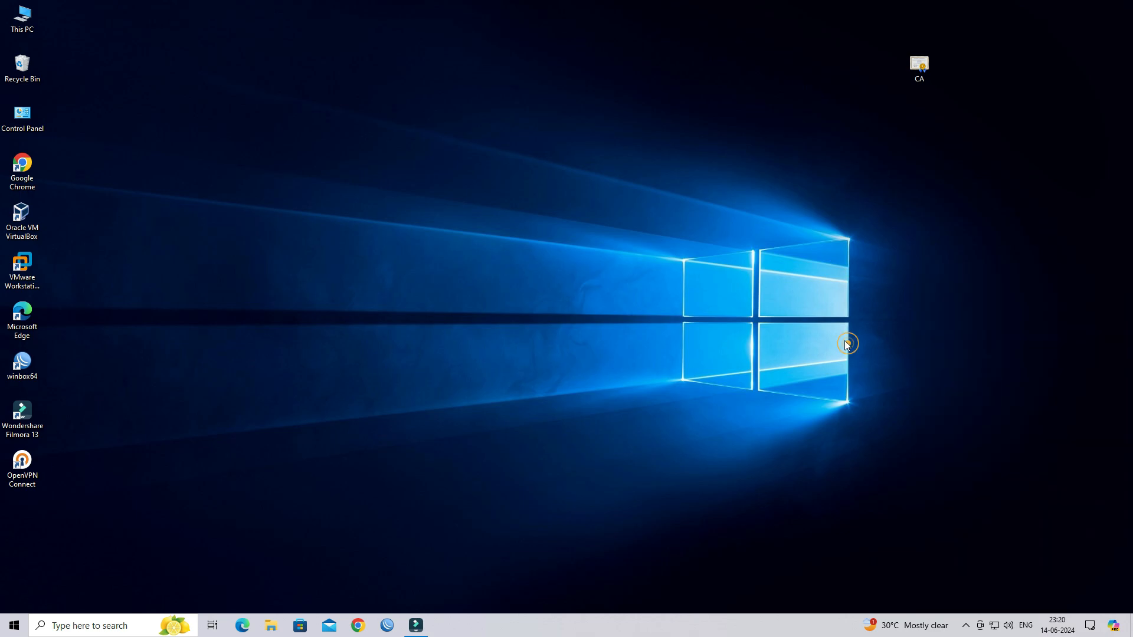
click(380, 626)
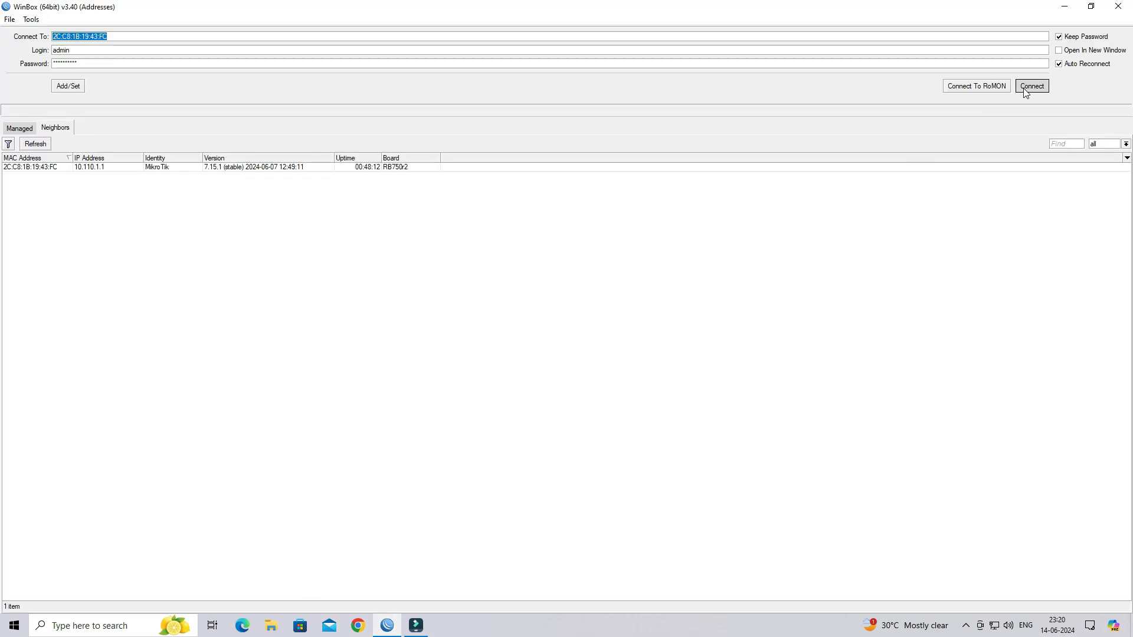
- Log back in and confirm the VPN client appears as an SSTP Server Binding interface
click(1029, 87)
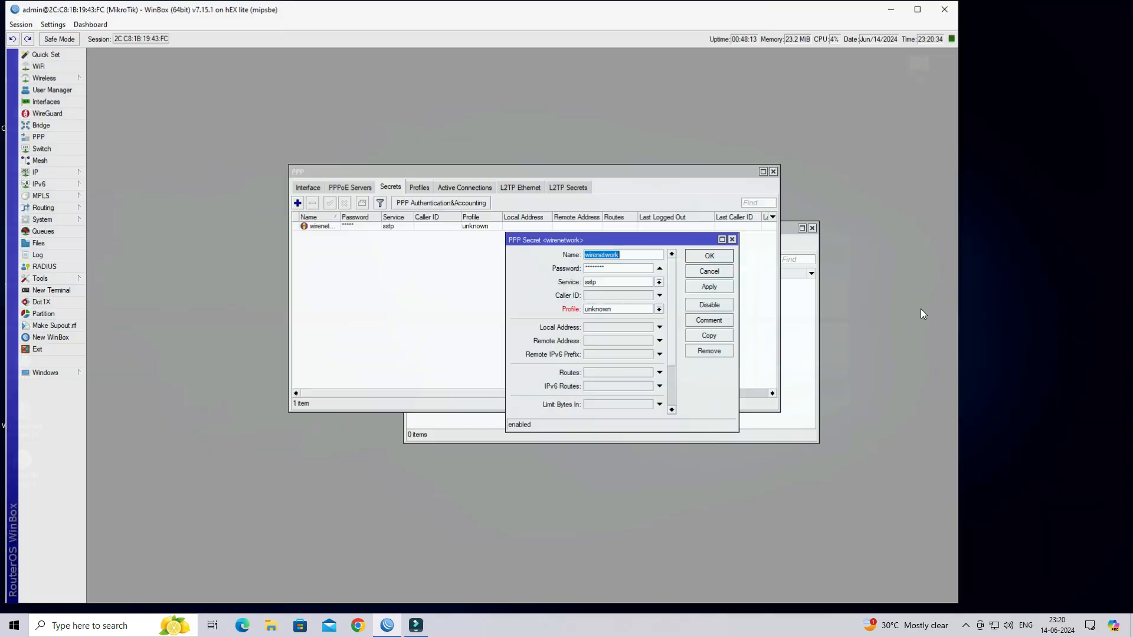
click(716, 268)
click(774, 171)
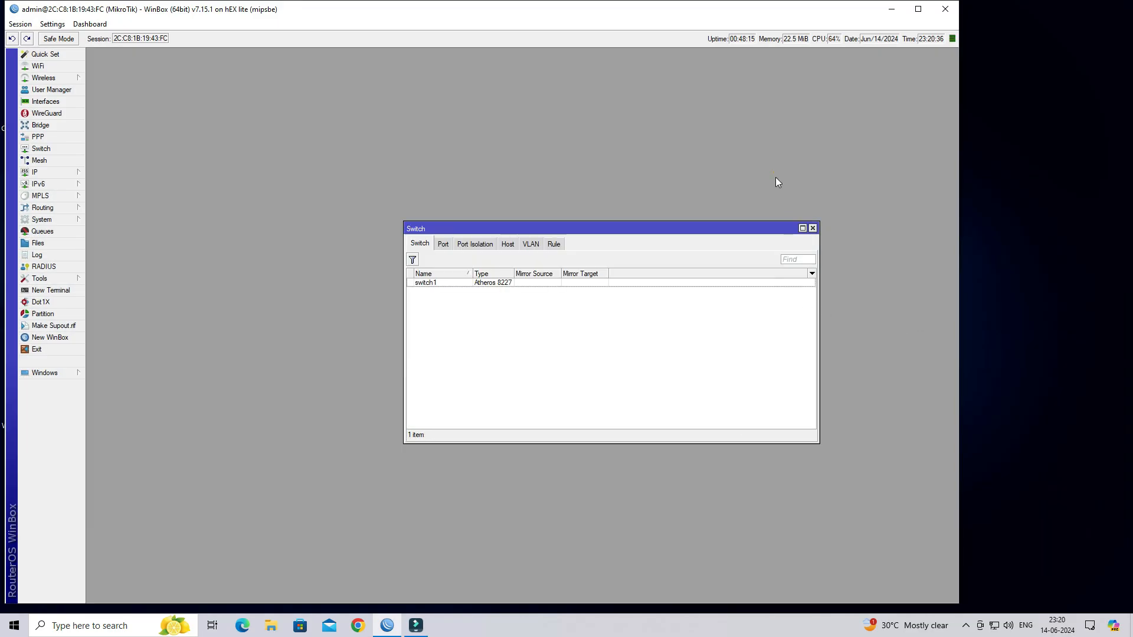
click(813, 227)
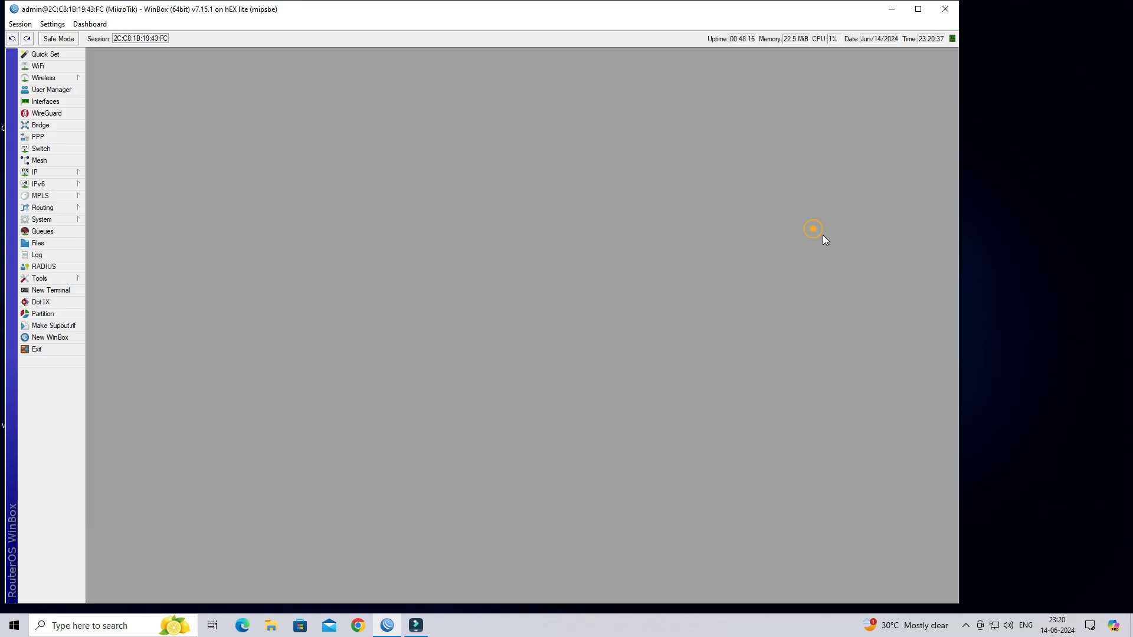
click(63, 103)
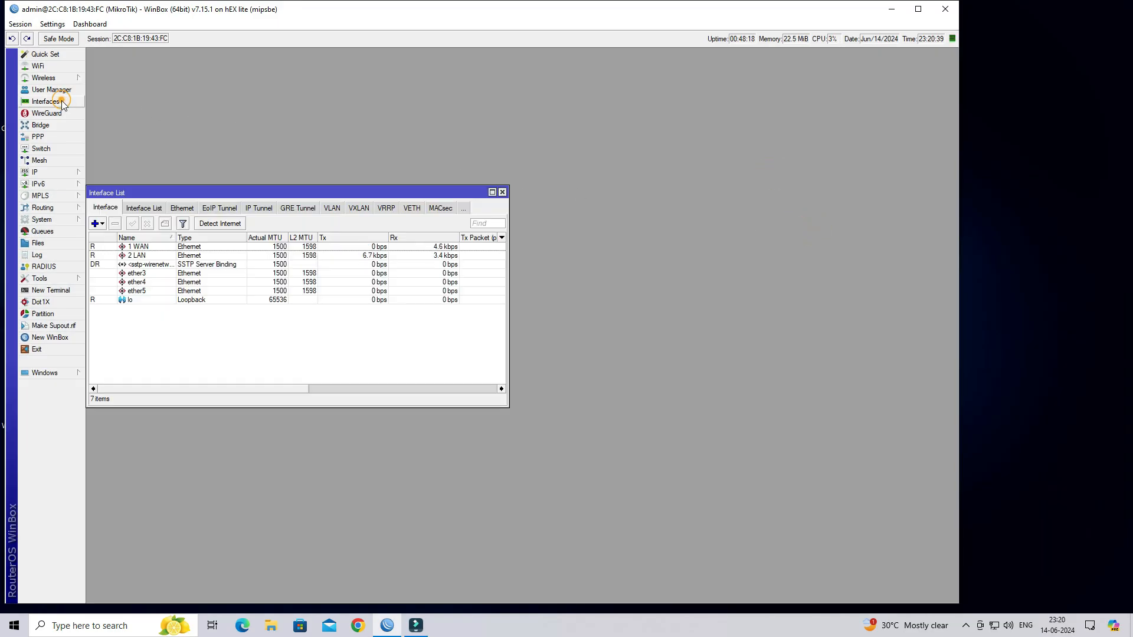
click(183, 266)
click(178, 247)
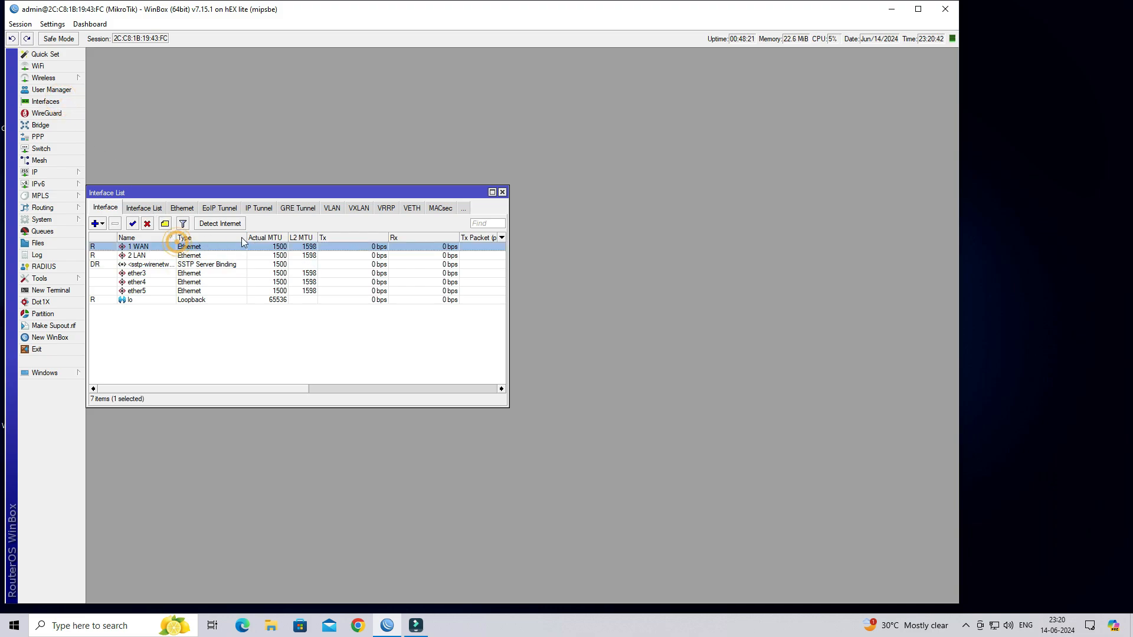
drag(174, 237, 236, 238)
double_click(204, 264)
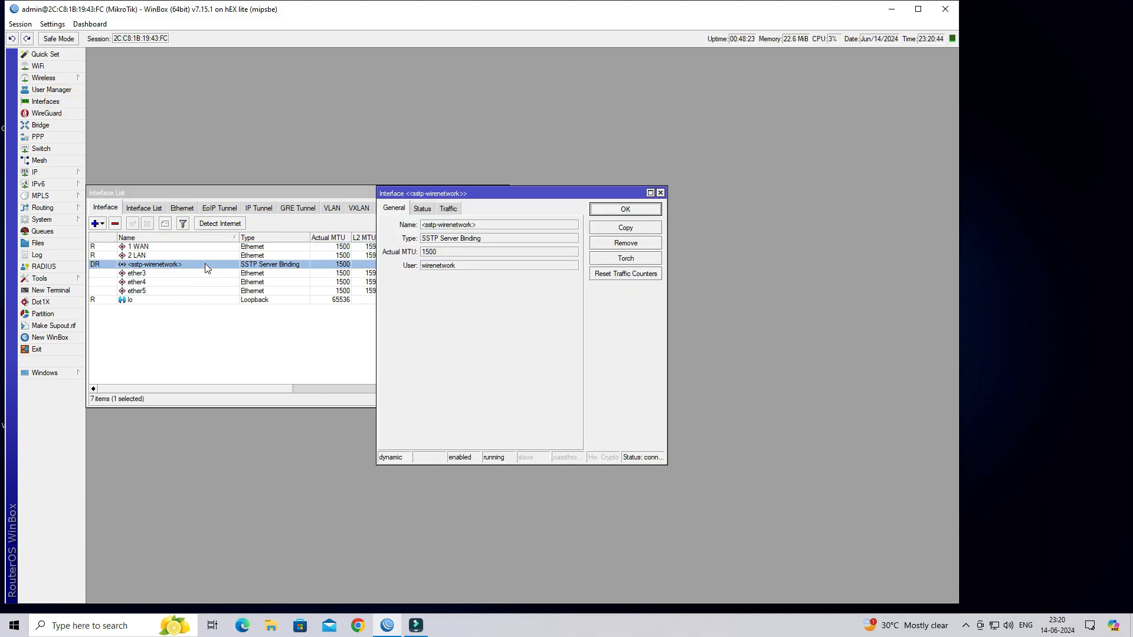
drag(496, 225, 420, 225)
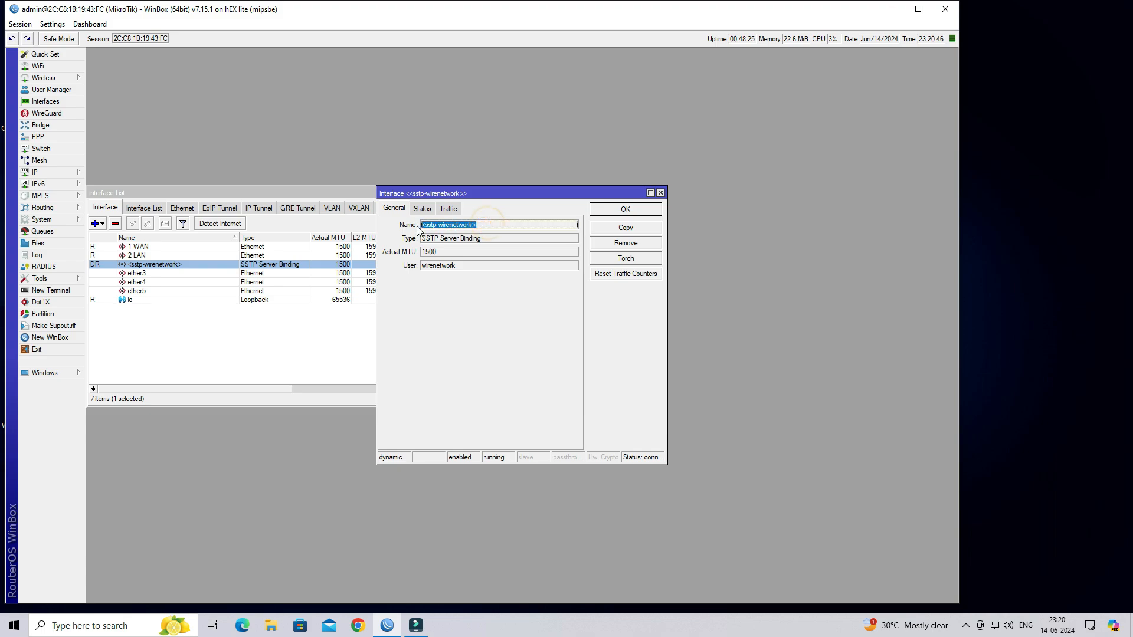
double_click(508, 240)
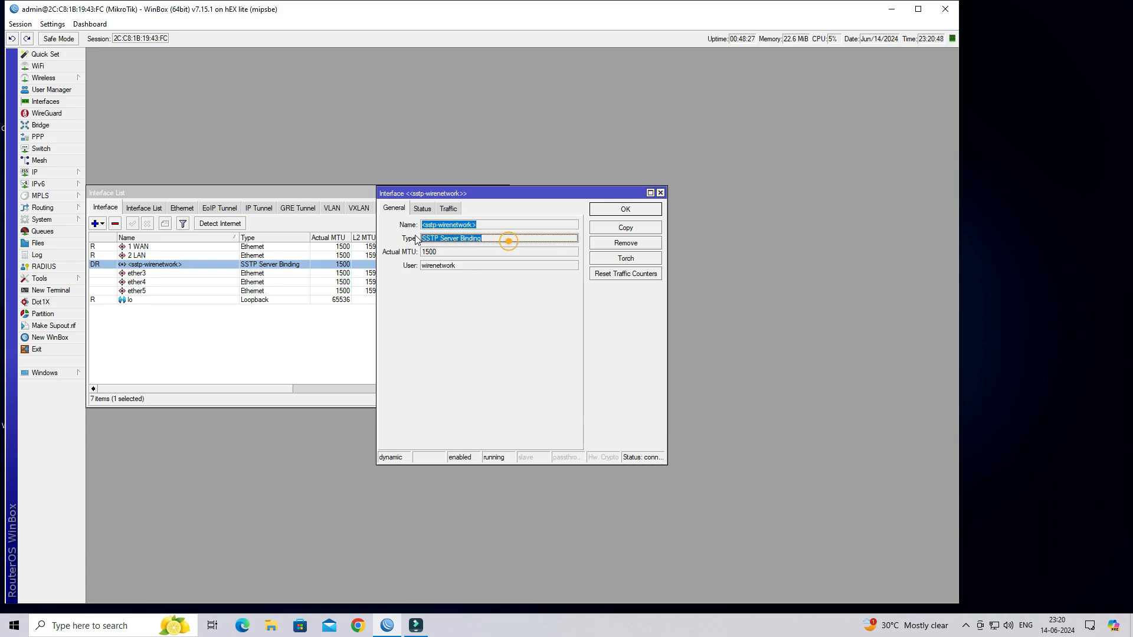
click(633, 211)
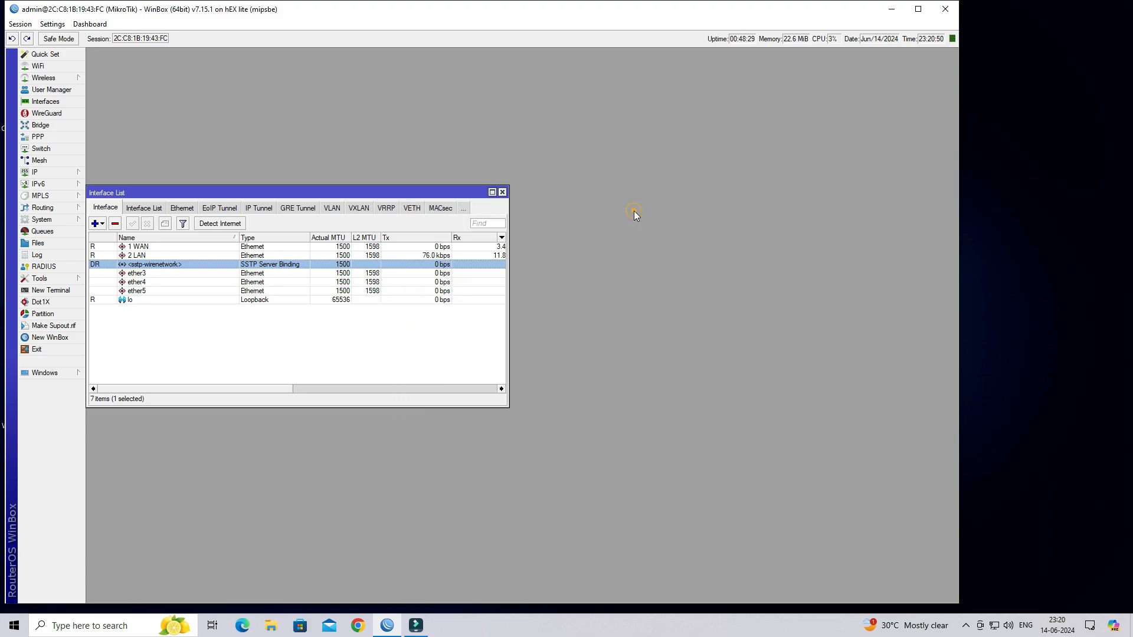
- Disconnect OFFICE SSTP VPN from the tray network list
click(994, 625)
click(993, 339)
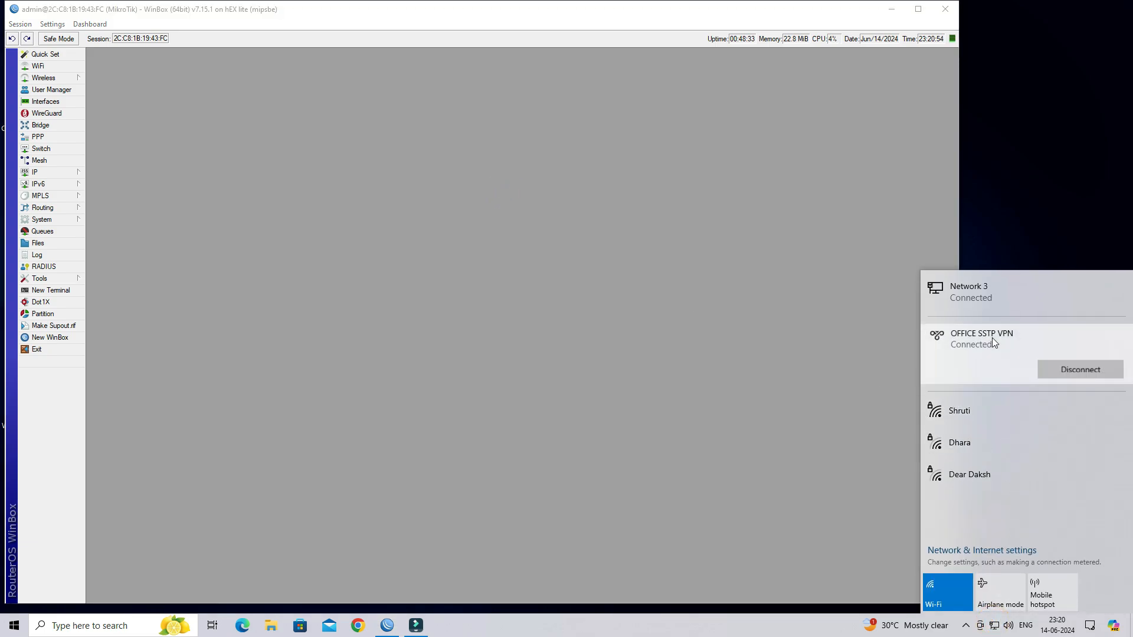
click(1083, 371)
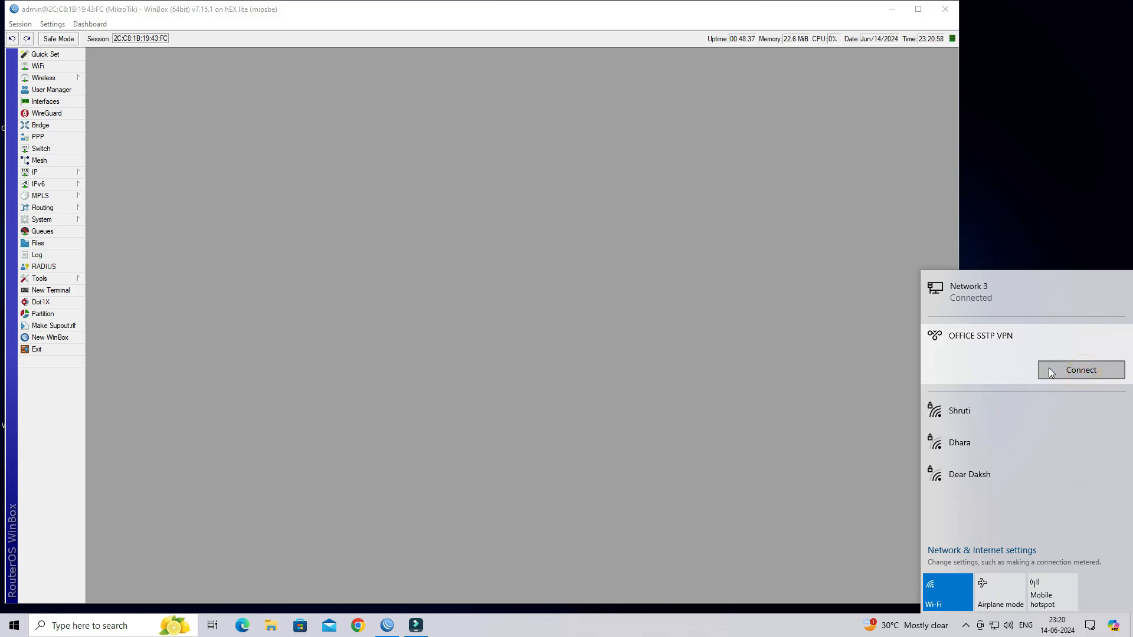
click(752, 297)
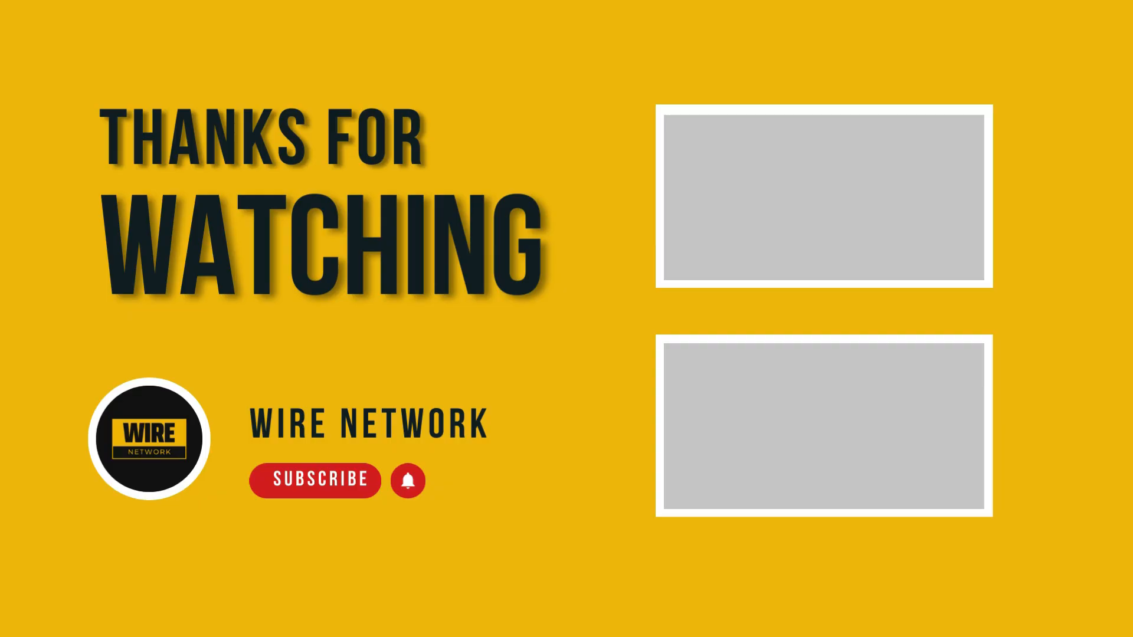